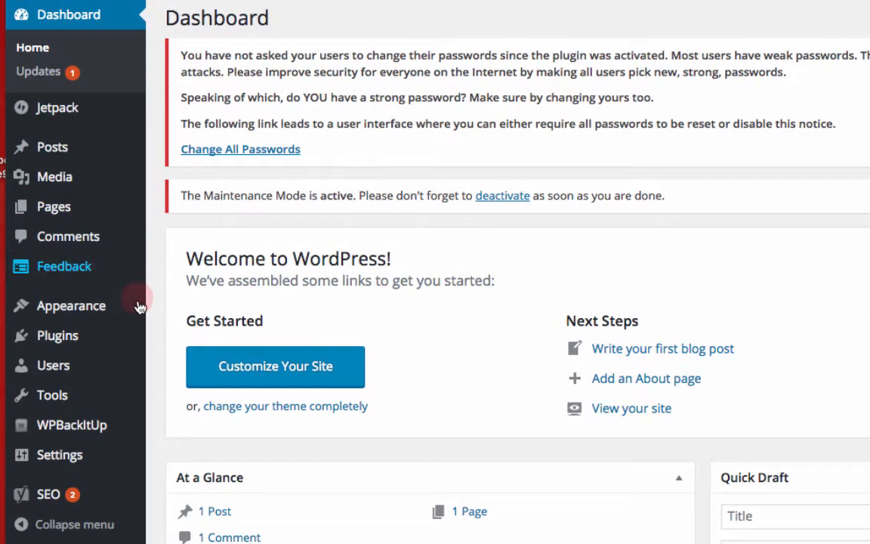
Step: Examine the dashboard's admin menu sections and their submenus
mouse_move(134, 448)
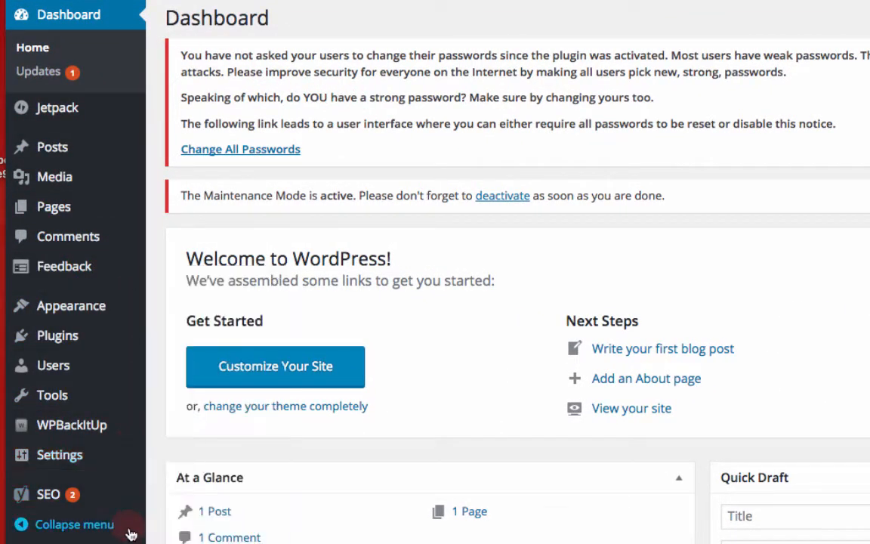
mouse_move(110, 150)
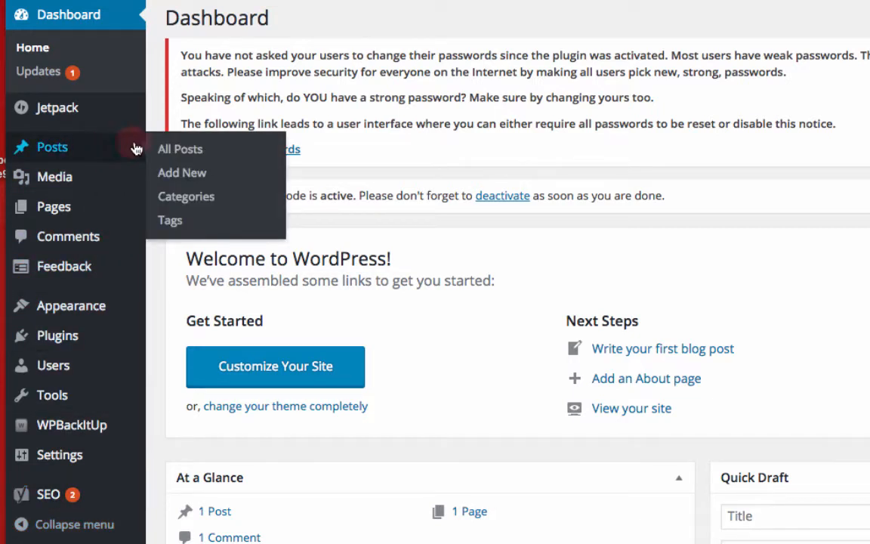
mouse_move(103, 188)
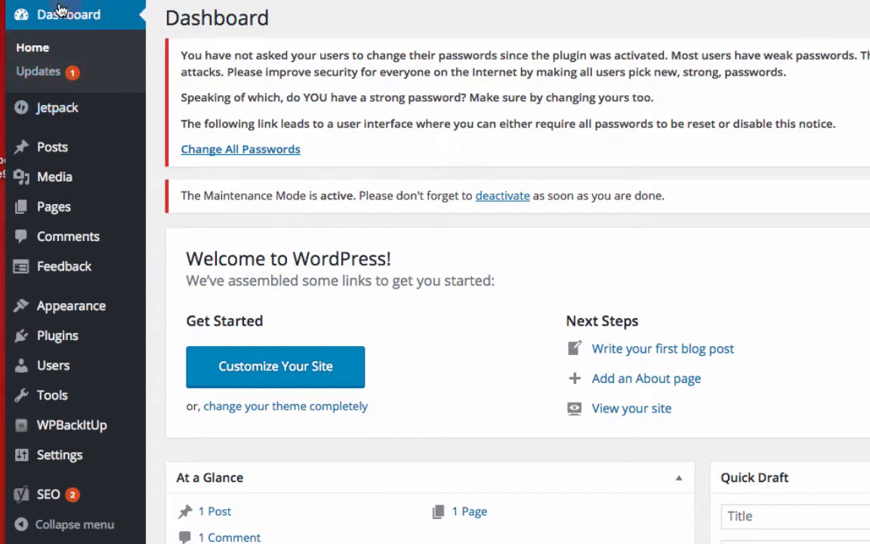
mouse_move(82, 106)
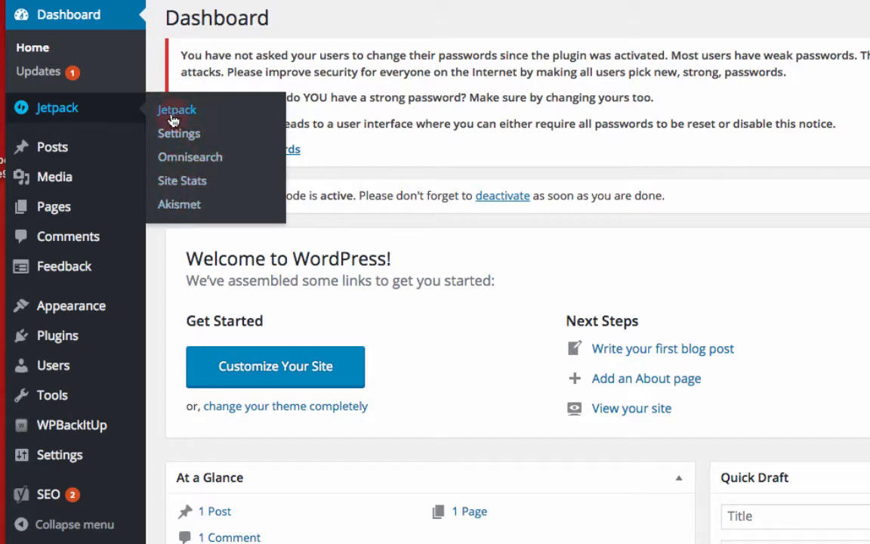
mouse_move(81, 149)
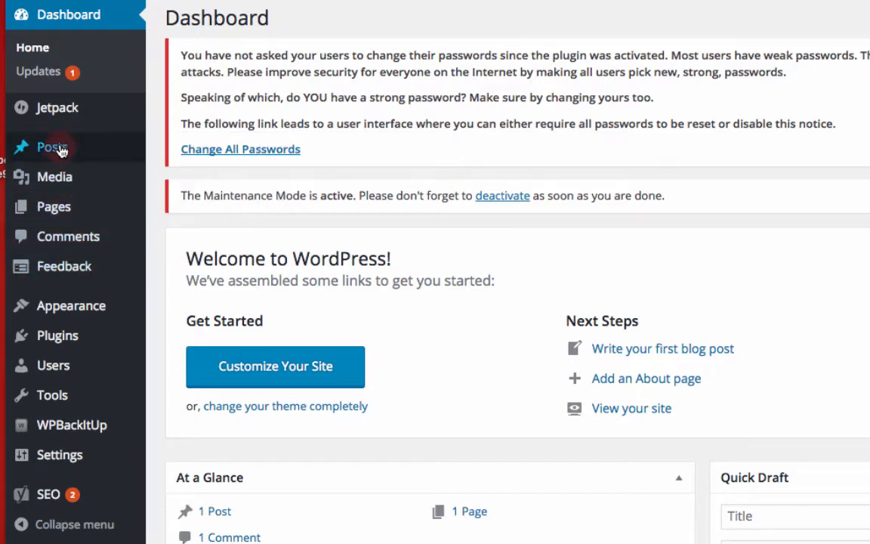
mouse_move(62, 179)
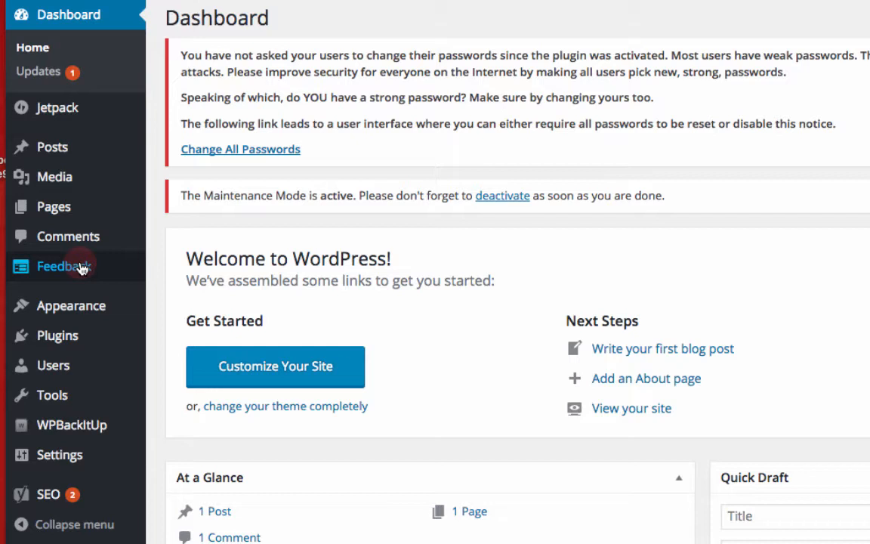
mouse_move(78, 310)
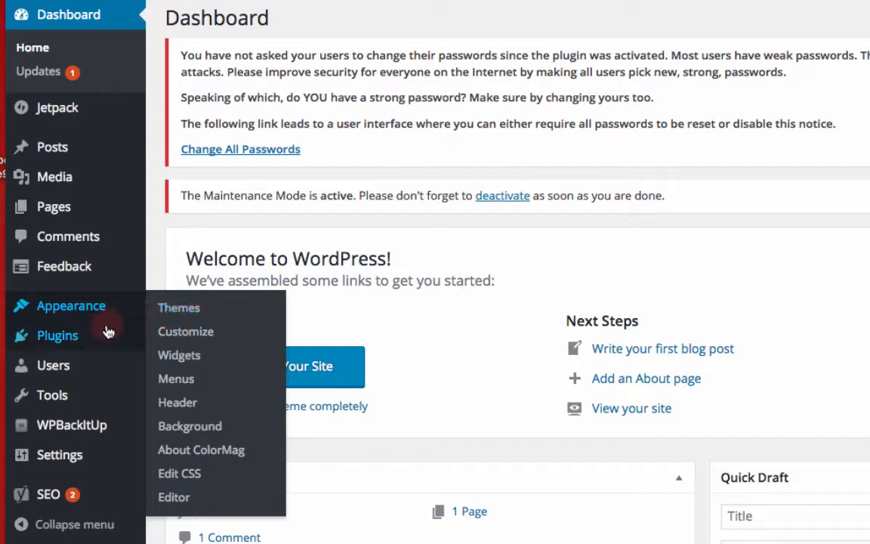
mouse_move(84, 338)
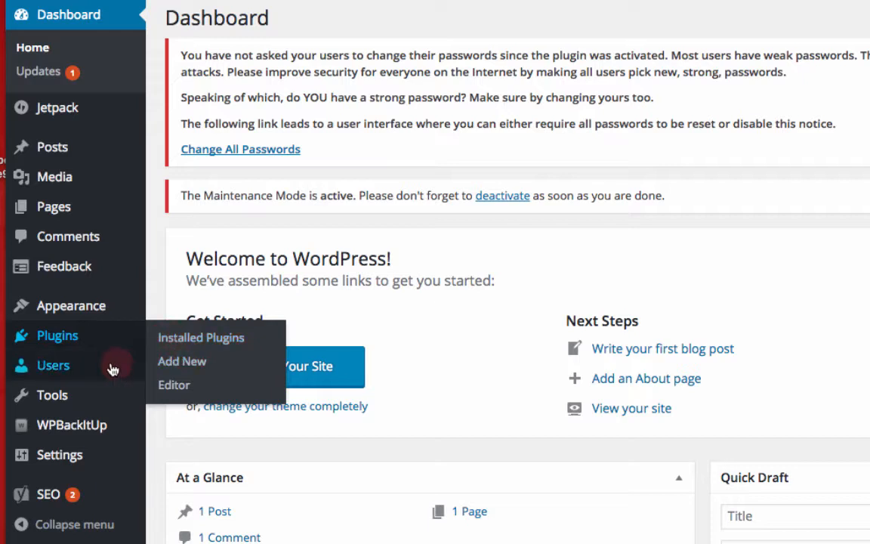
mouse_move(84, 369)
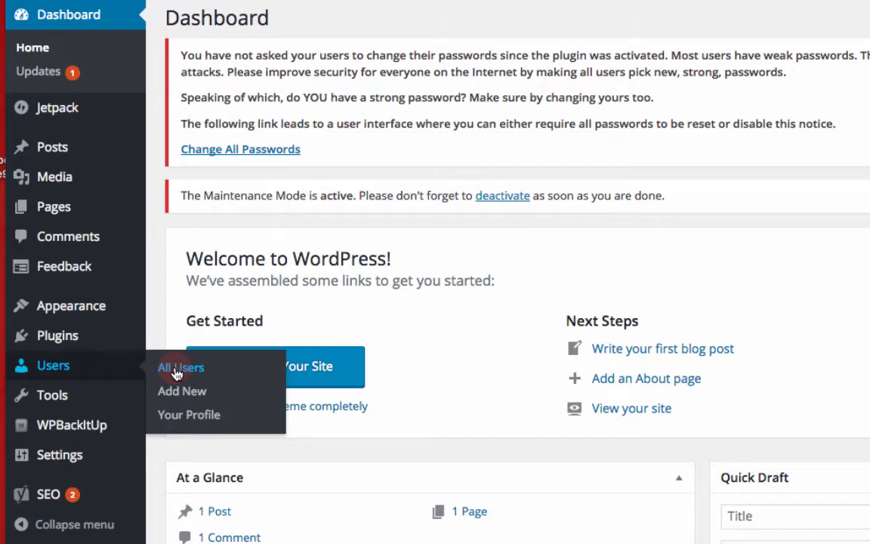
mouse_move(35, 401)
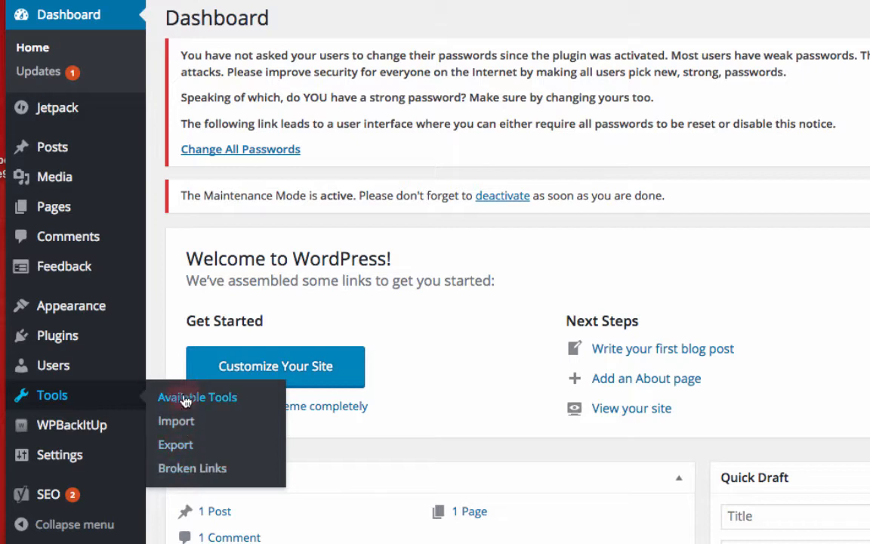
mouse_move(85, 425)
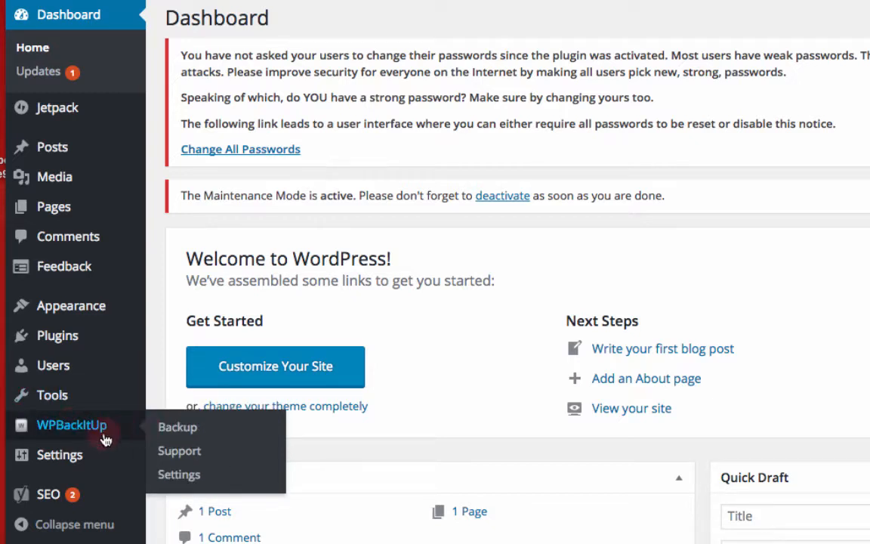
mouse_move(81, 463)
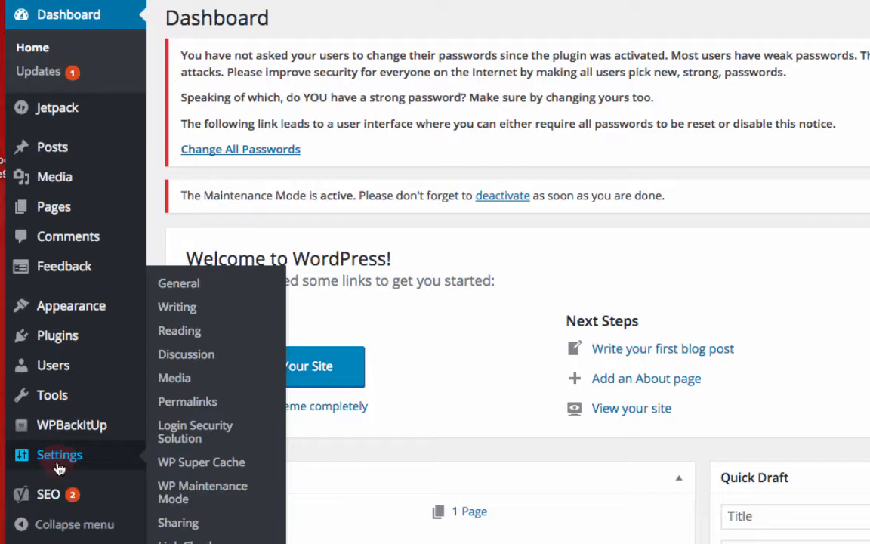
mouse_move(50, 502)
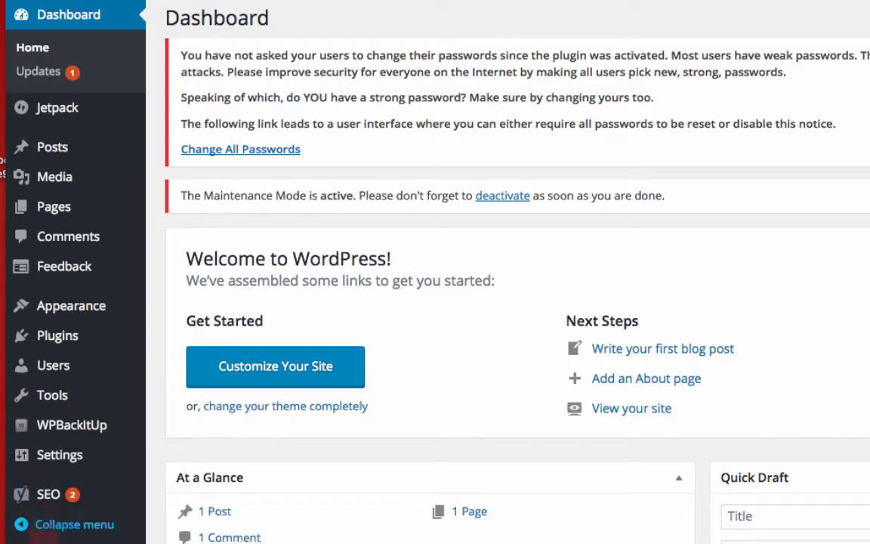
mouse_move(46, 456)
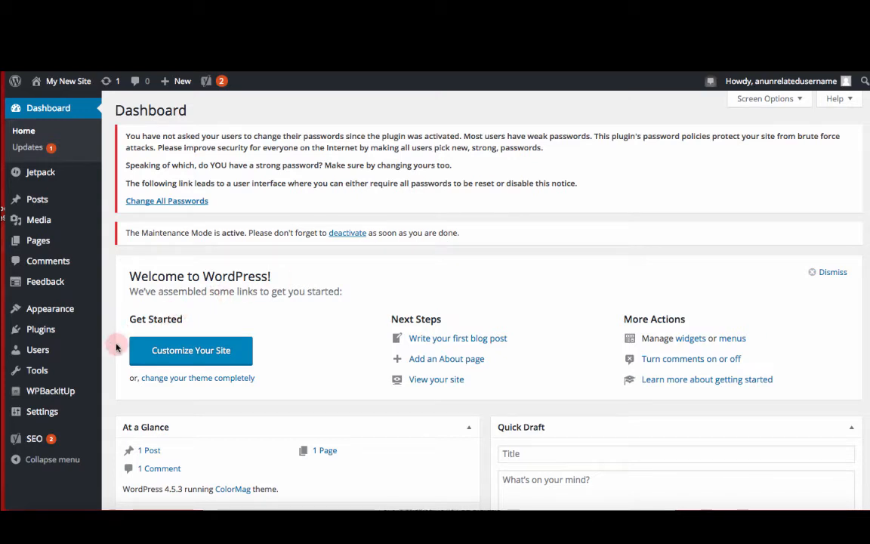
Step: Open the General settings page
mouse_move(62, 414)
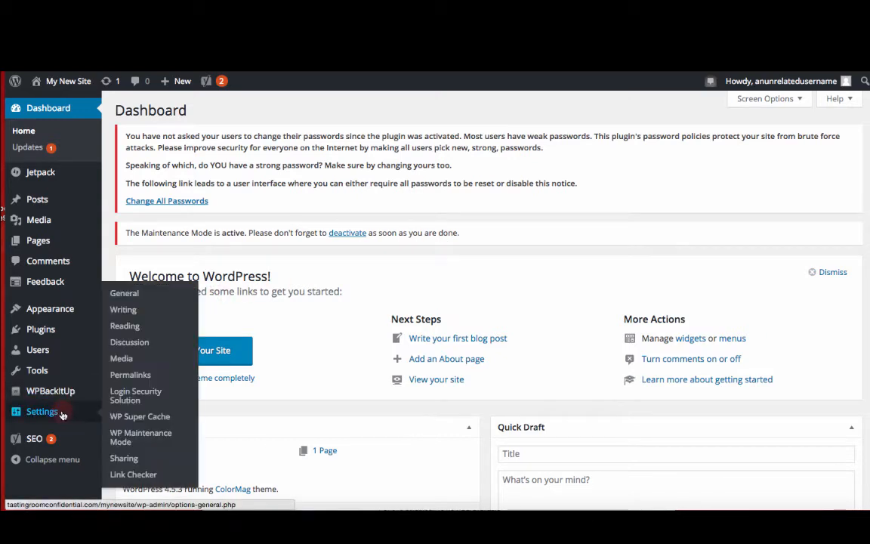
left_click(118, 296)
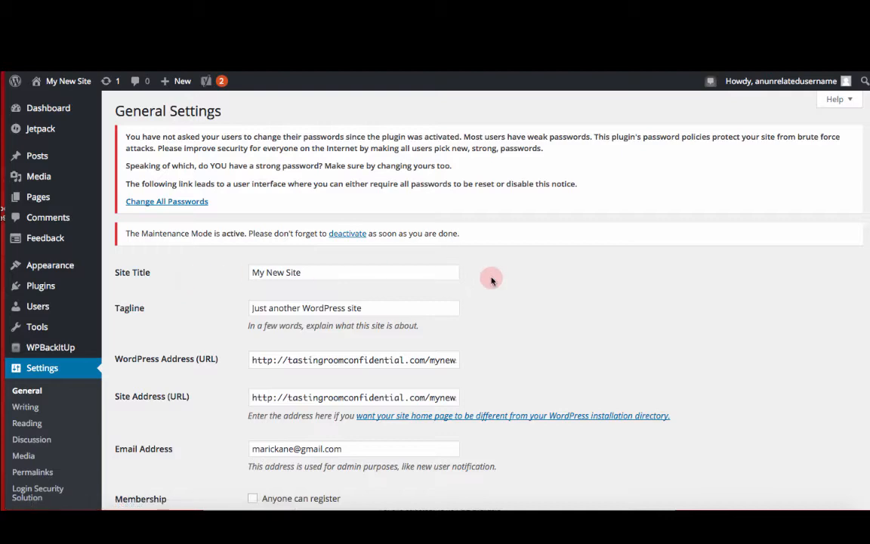
scroll(511, 273, "down", 3)
scroll(511, 273, "up", 2)
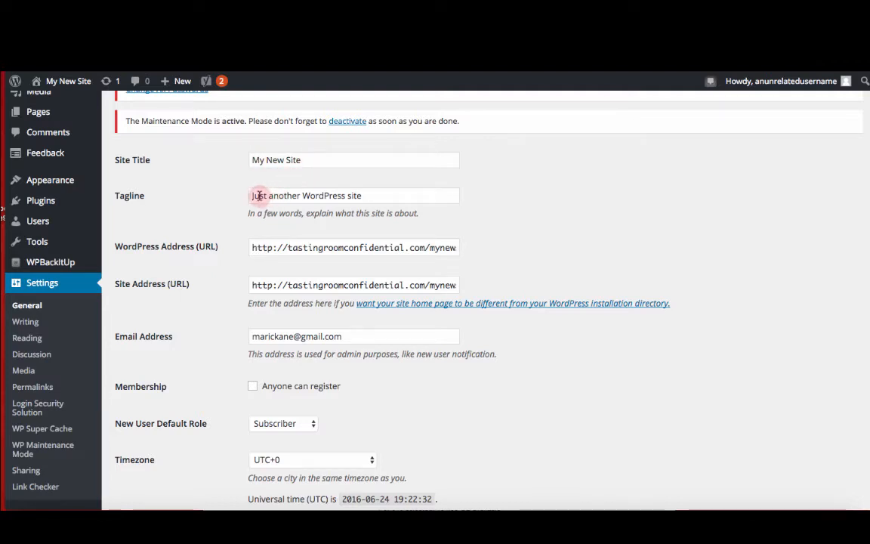
Step: Replace the site tagline with Tutorial for Beginners
triple_click(376, 194)
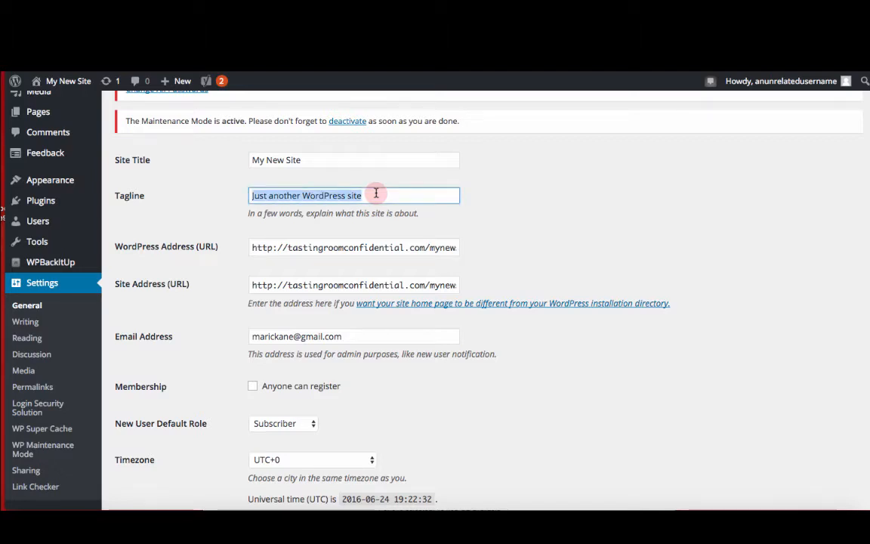
type("Tutorial for Beginners")
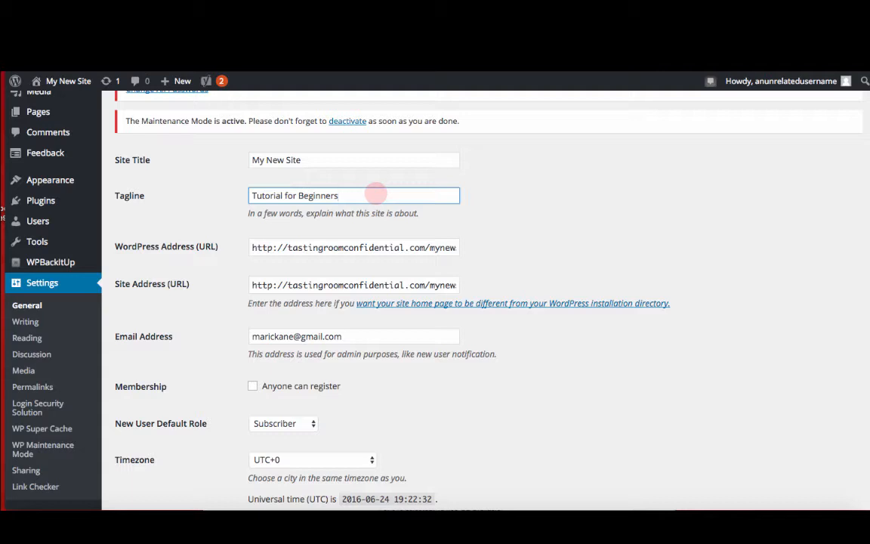
key("Tab")
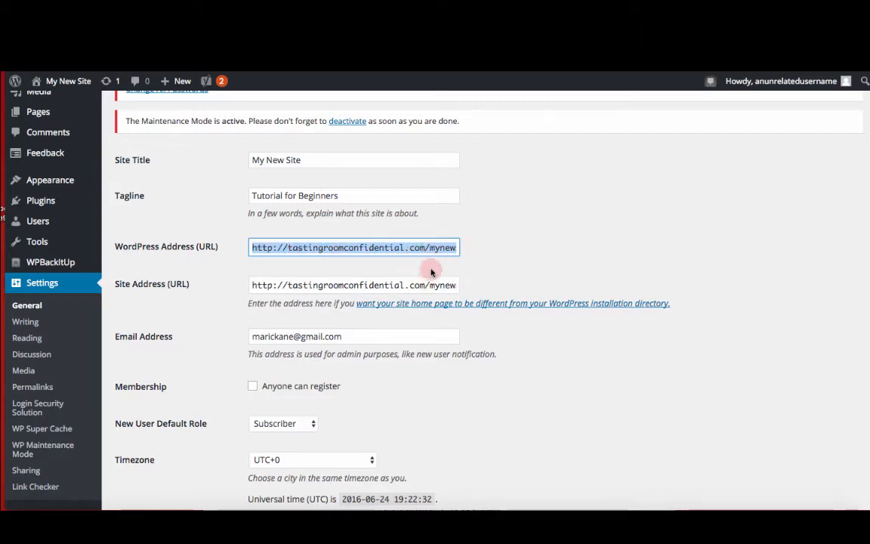
Step: Append site to the WordPress Address URL so it ends in /mynewsite
left_click(442, 247)
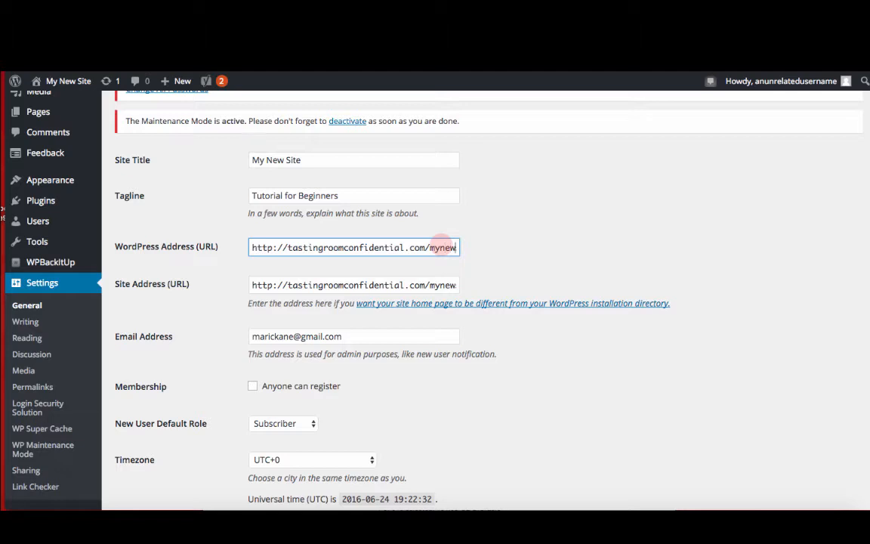
type("site")
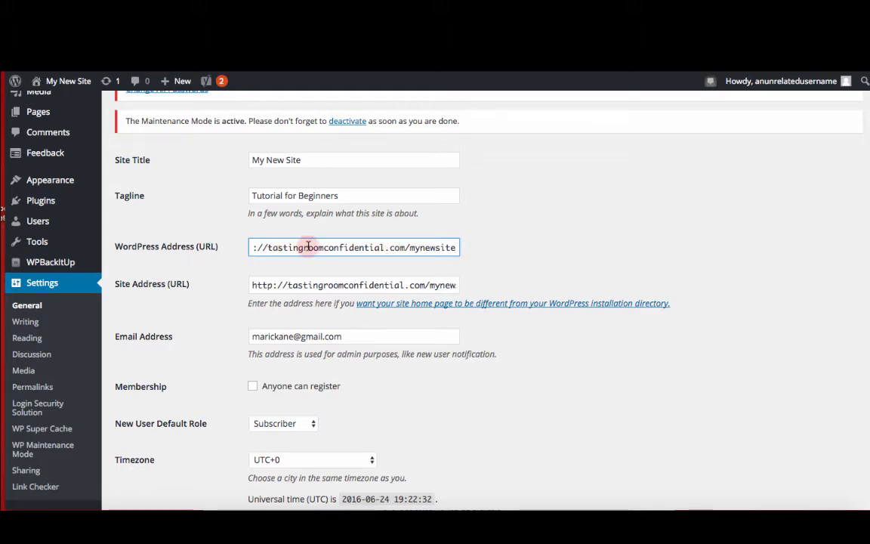
key("Tab")
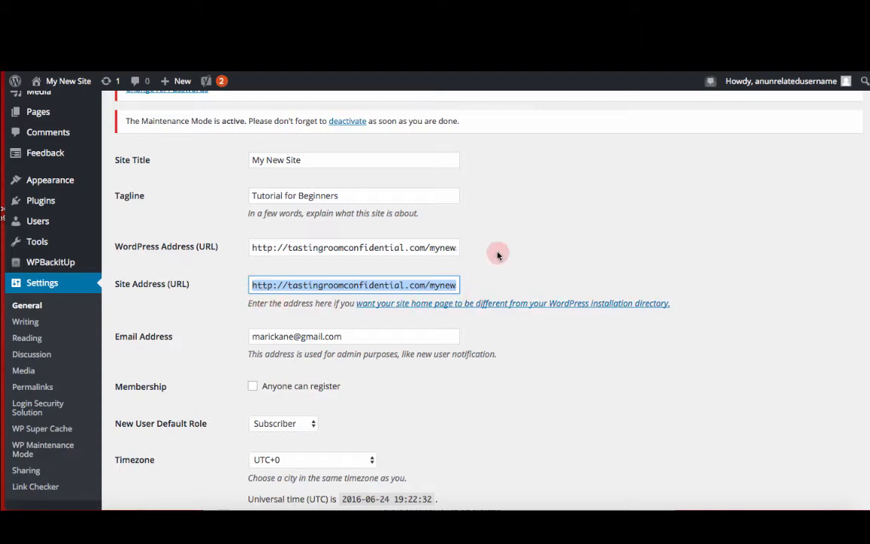
Step: Set the site timezone to Vancouver
scroll(498, 256, "down", 3)
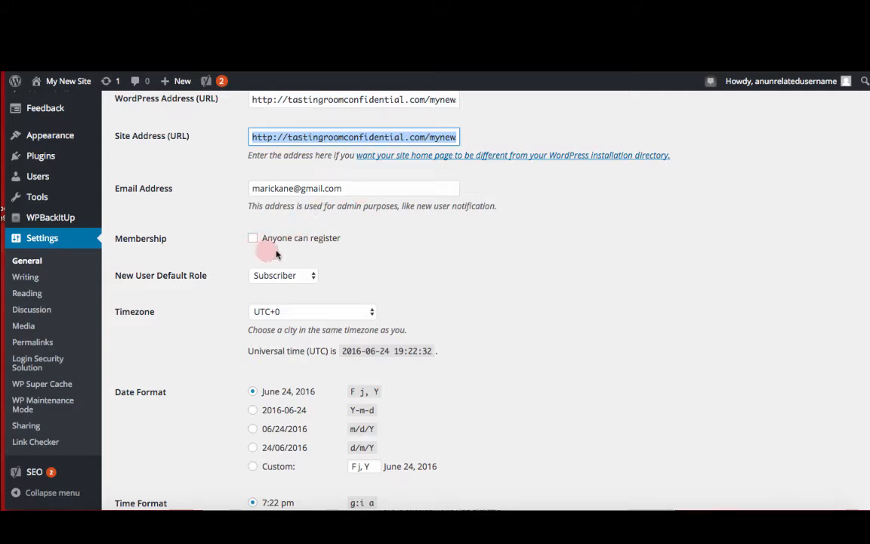
scroll(326, 253, "down", 4)
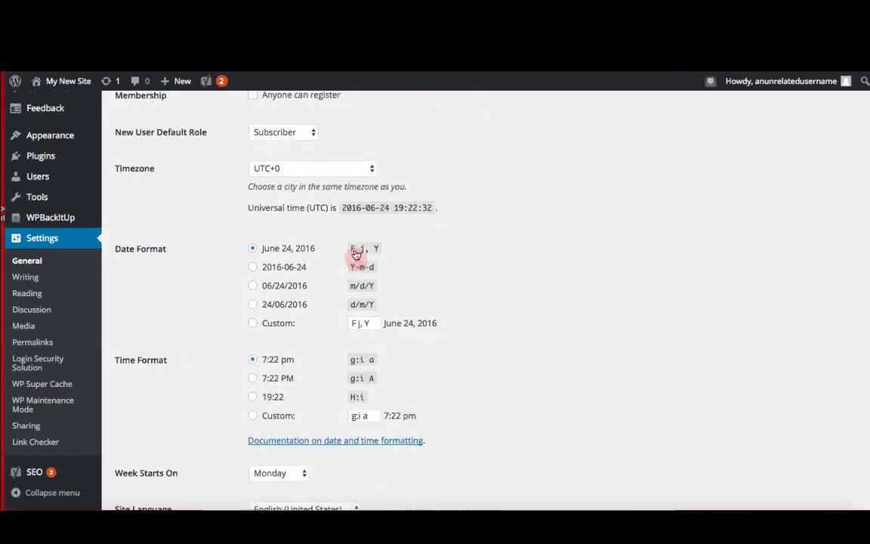
left_click(316, 170)
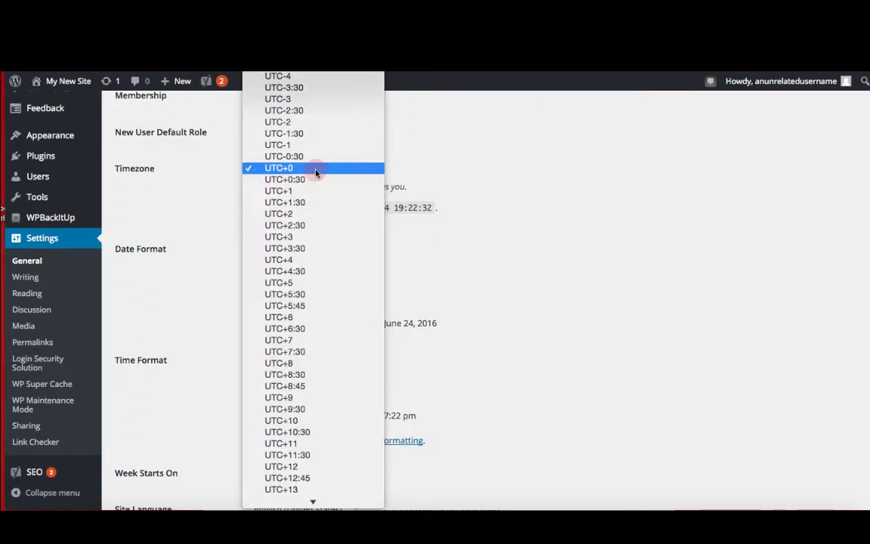
scroll(316, 173, "up", 10)
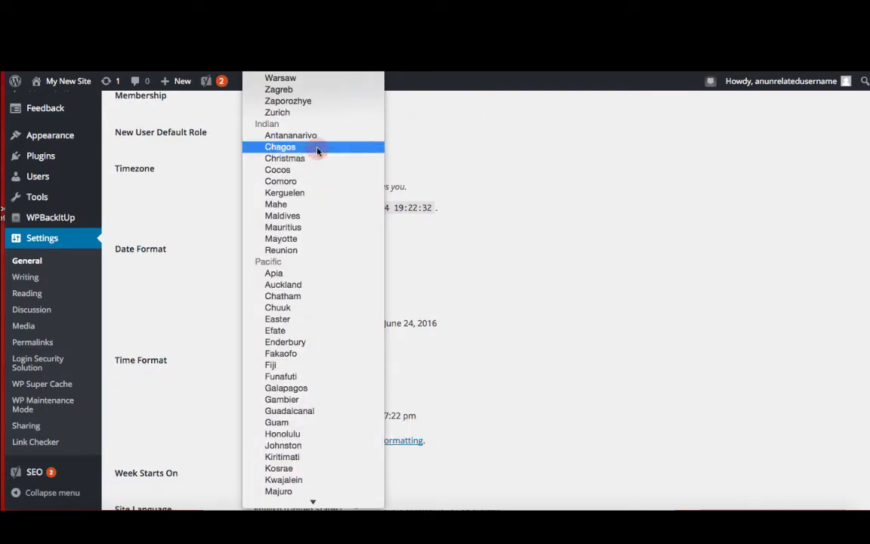
scroll(322, 111, "up", 3)
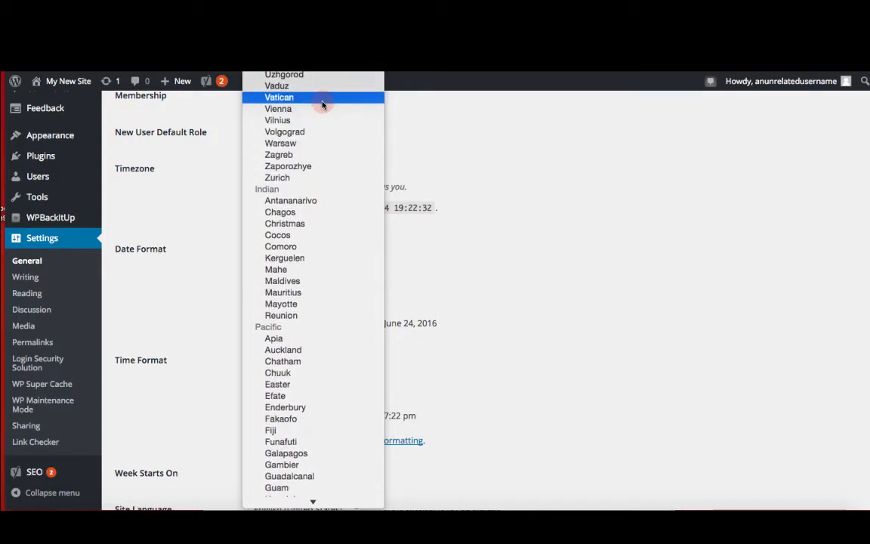
scroll(323, 104, "down", 20)
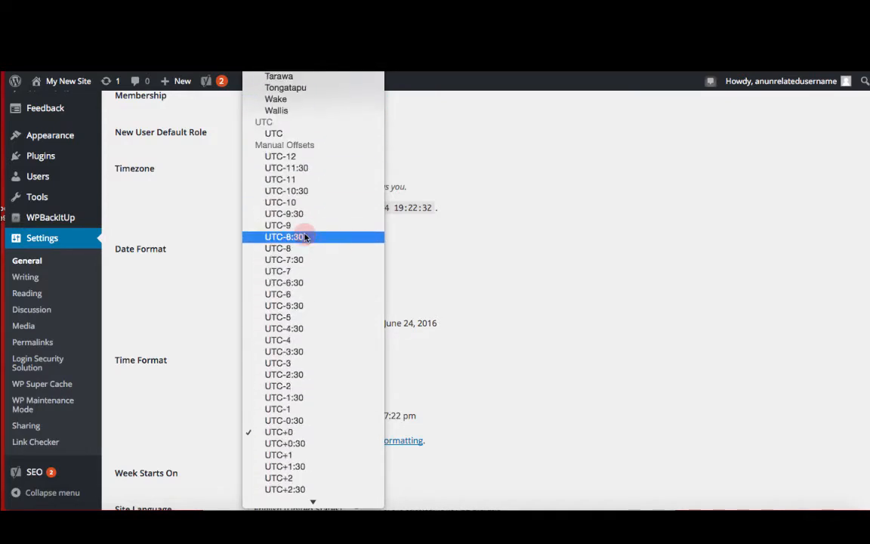
scroll(305, 237, "up", 8)
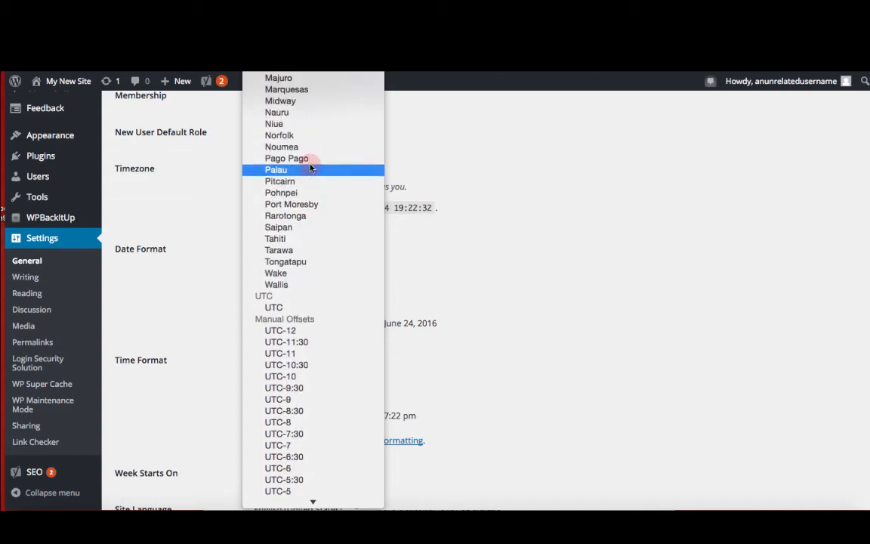
scroll(310, 167, "up", 15)
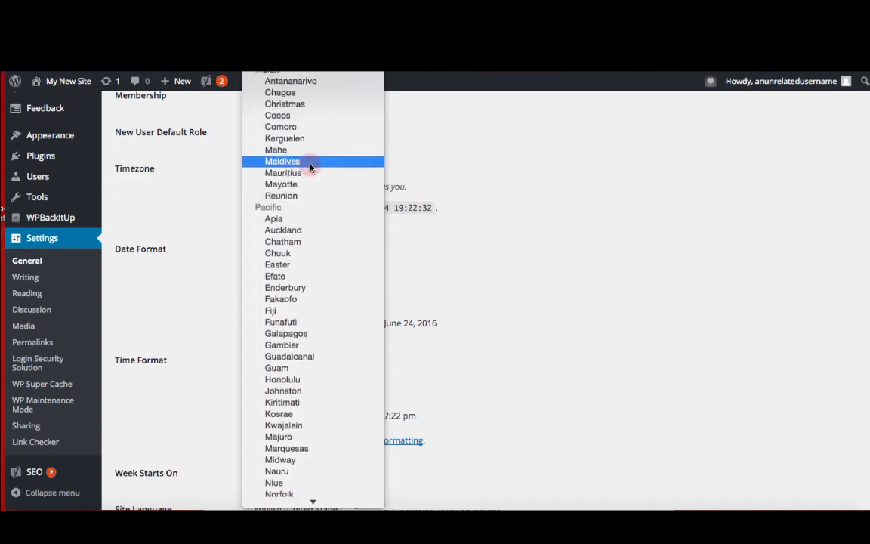
scroll(311, 168, "up", 15)
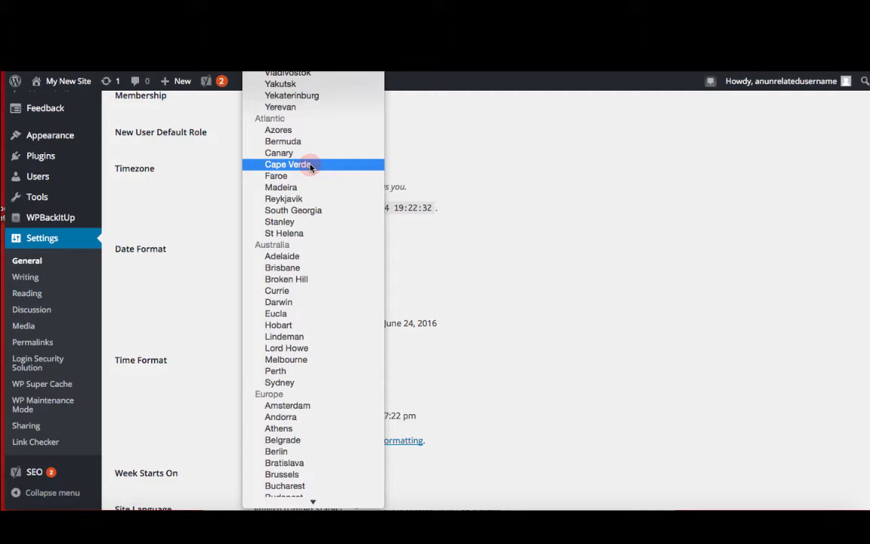
key("Escape")
left_click(321, 171)
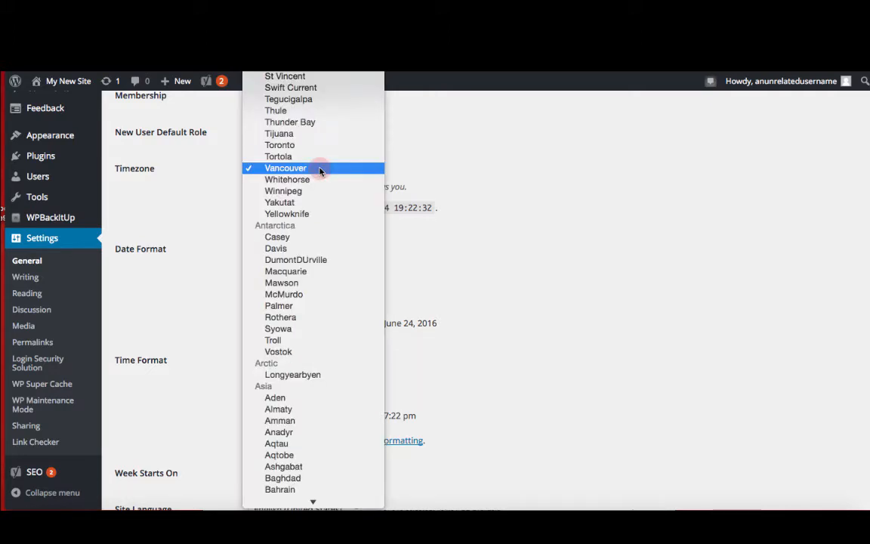
left_click(319, 169)
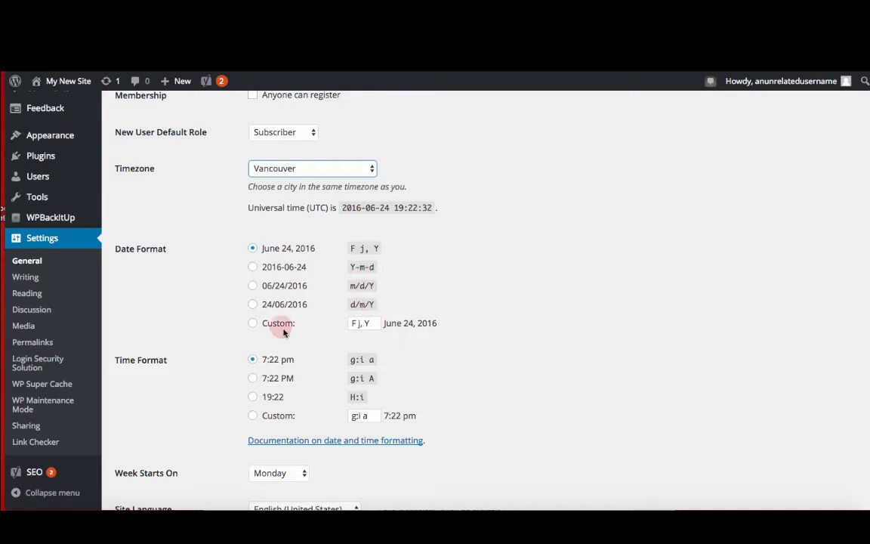
scroll(306, 349, "down", 3)
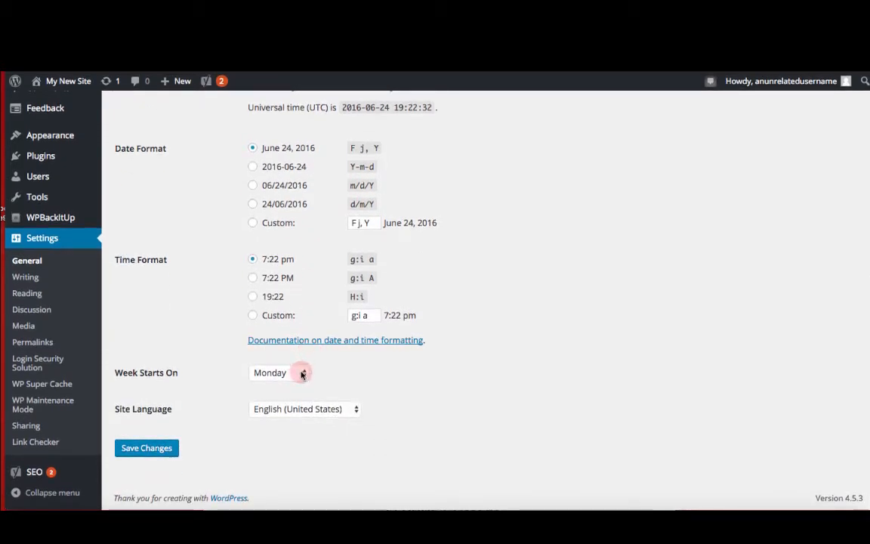
Step: Save the changes to the general settings
left_click(348, 413)
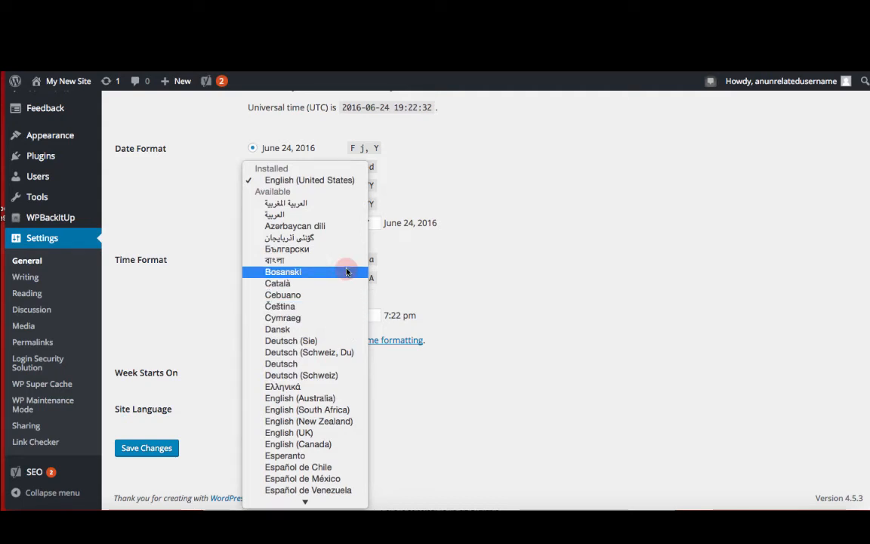
left_click(220, 385)
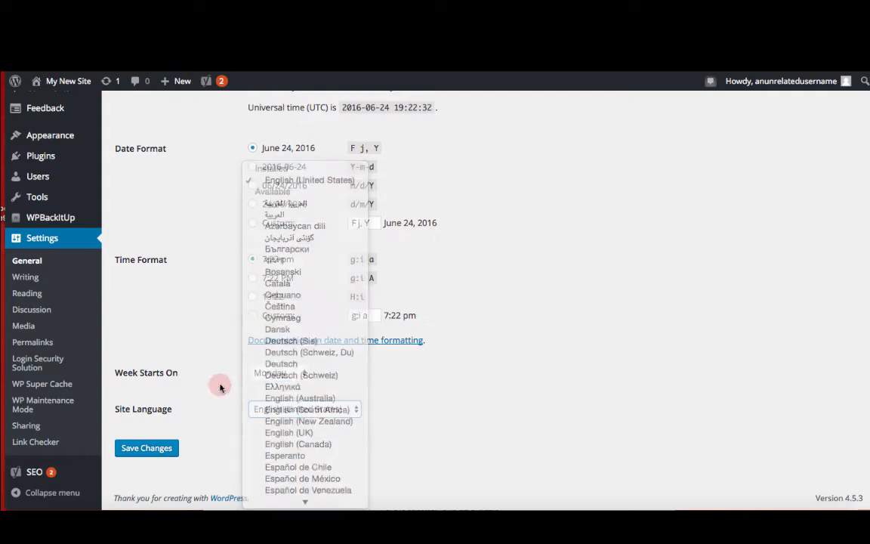
left_click(167, 449)
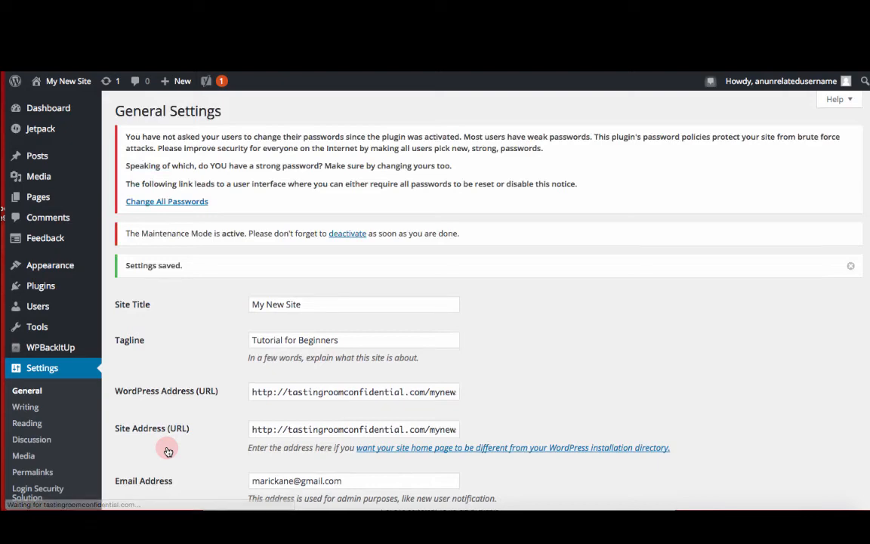
Step: Open the Writing settings page and look through its options
scroll(167, 430, "down", 1)
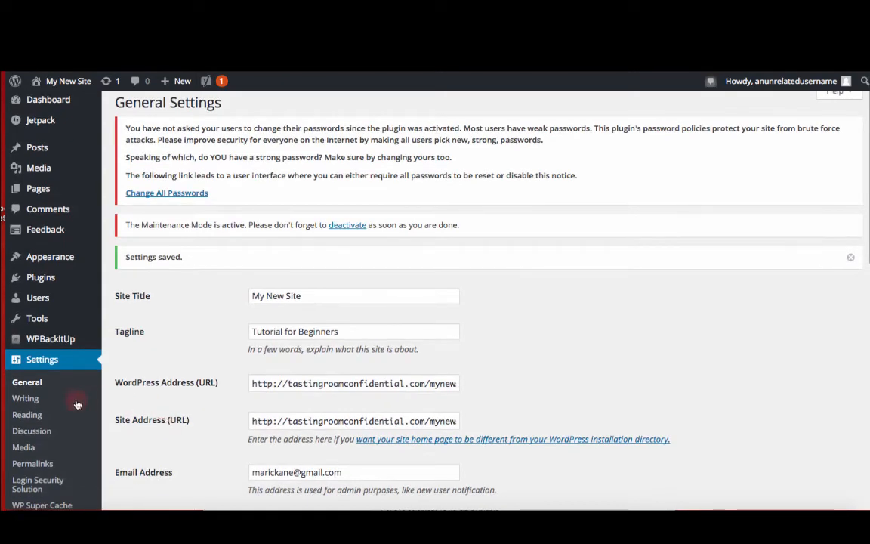
left_click(38, 402)
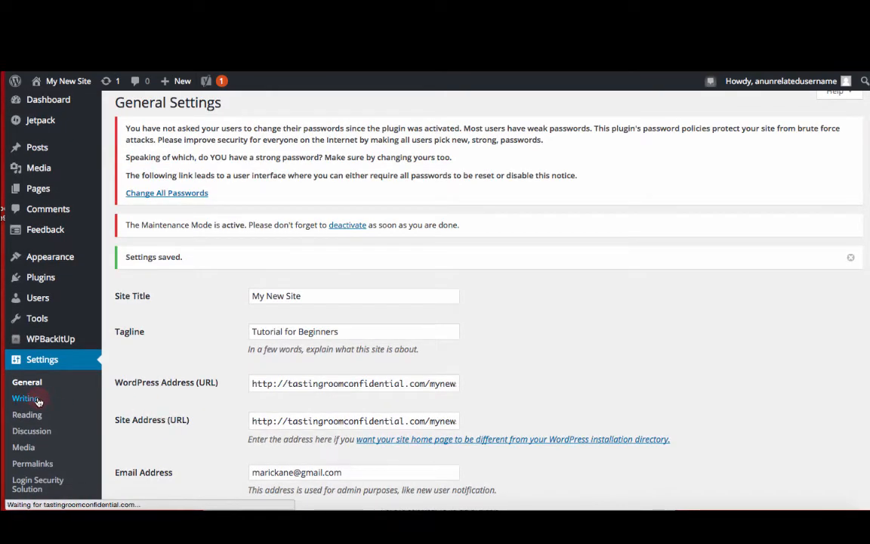
scroll(202, 340, "down", 3)
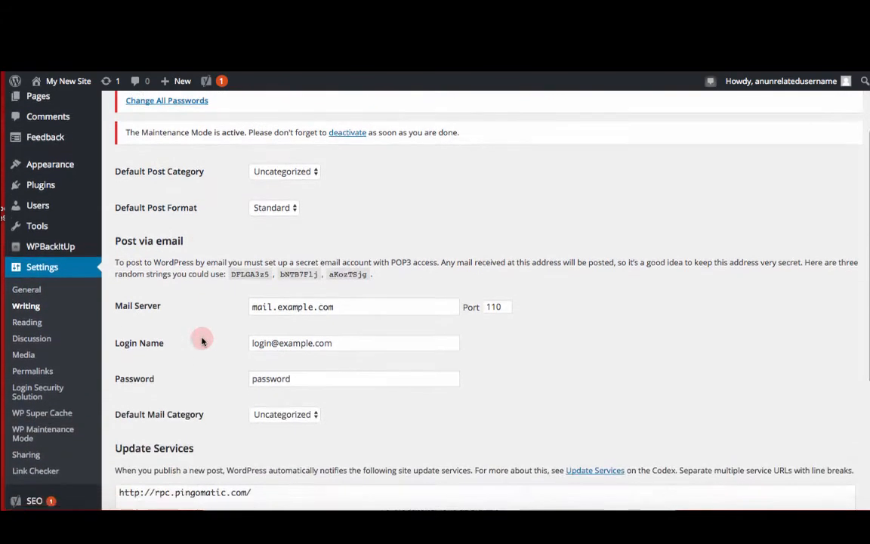
scroll(202, 340, "down", 5)
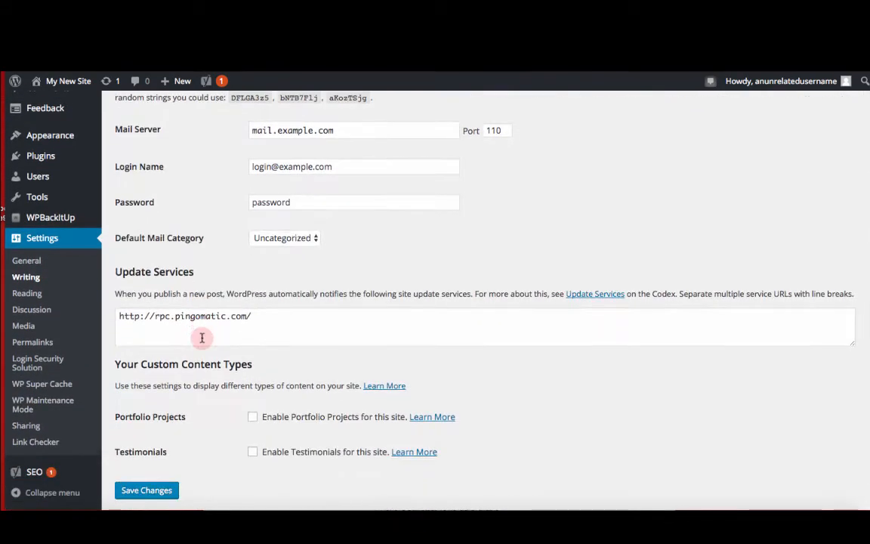
scroll(201, 338, "down", 1)
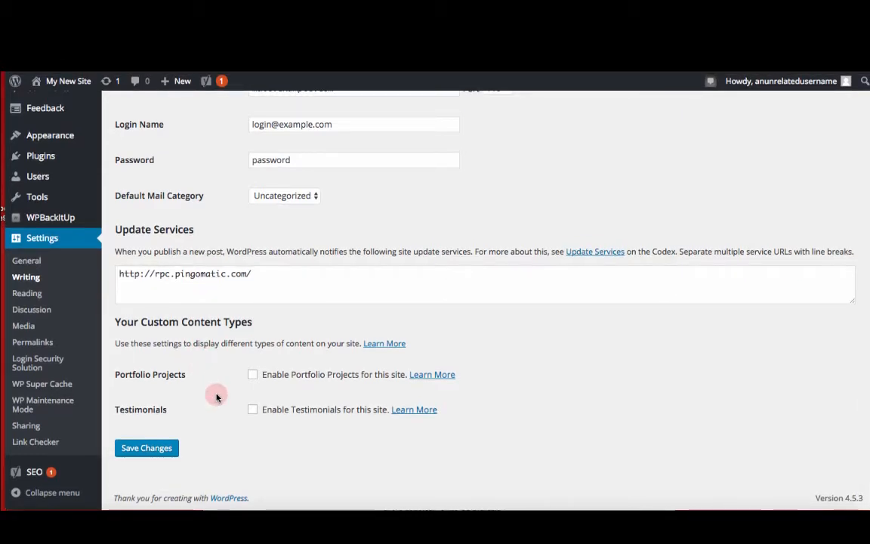
scroll(217, 396, "up", 3)
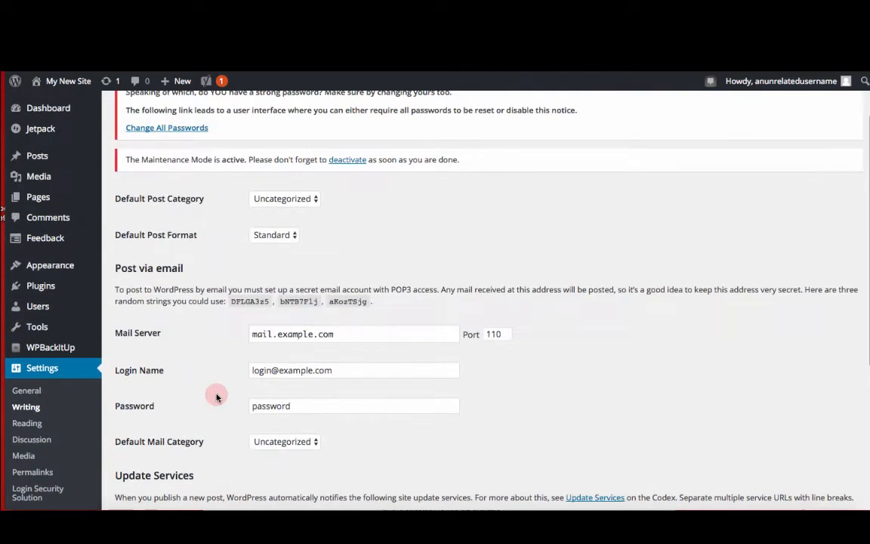
scroll(217, 397, "up", 1)
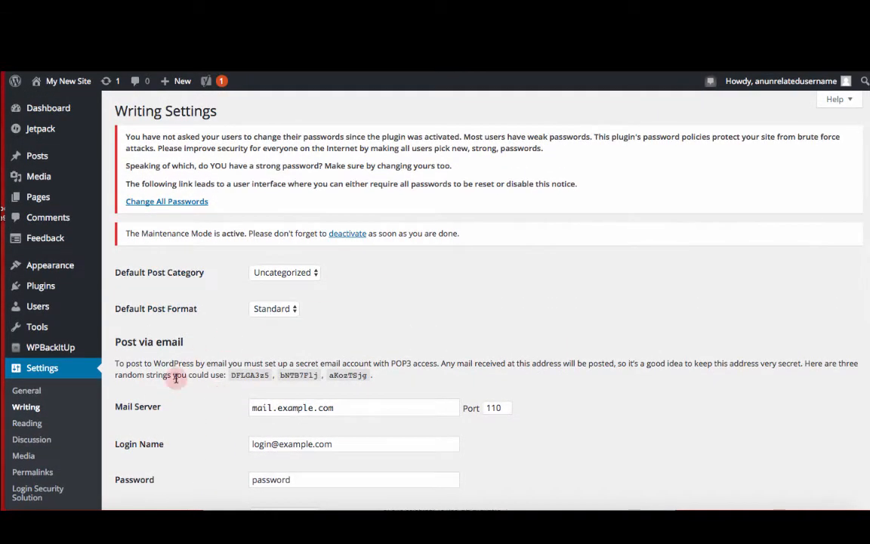
Step: Open the Reading settings page and review its options
left_click(27, 424)
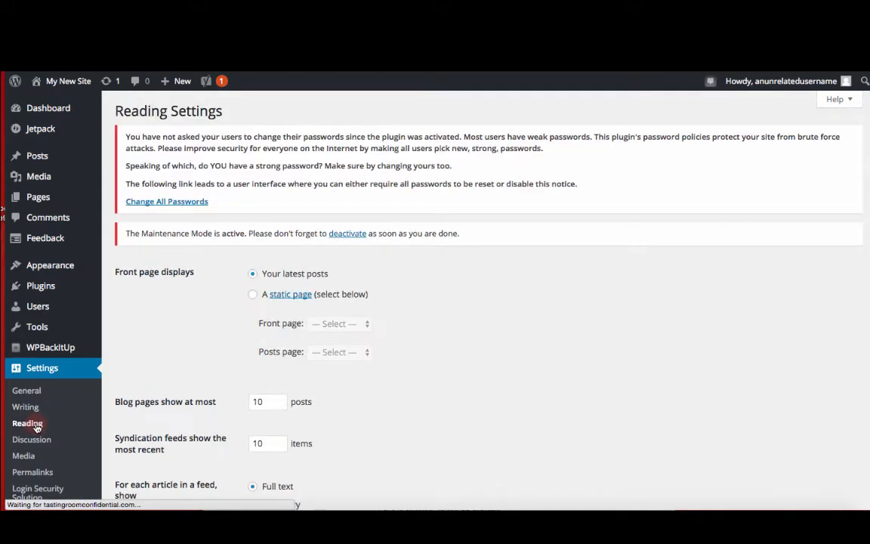
scroll(164, 384, "down", 4)
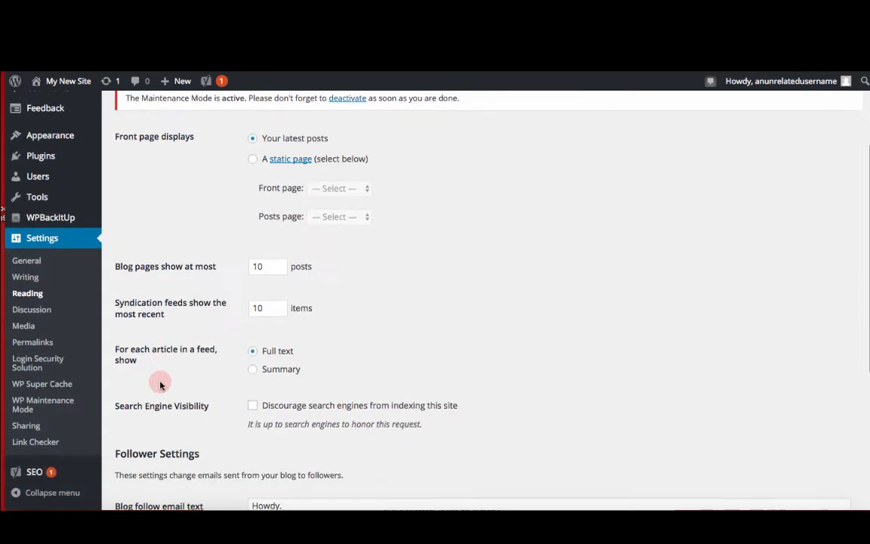
scroll(161, 382, "up", 3)
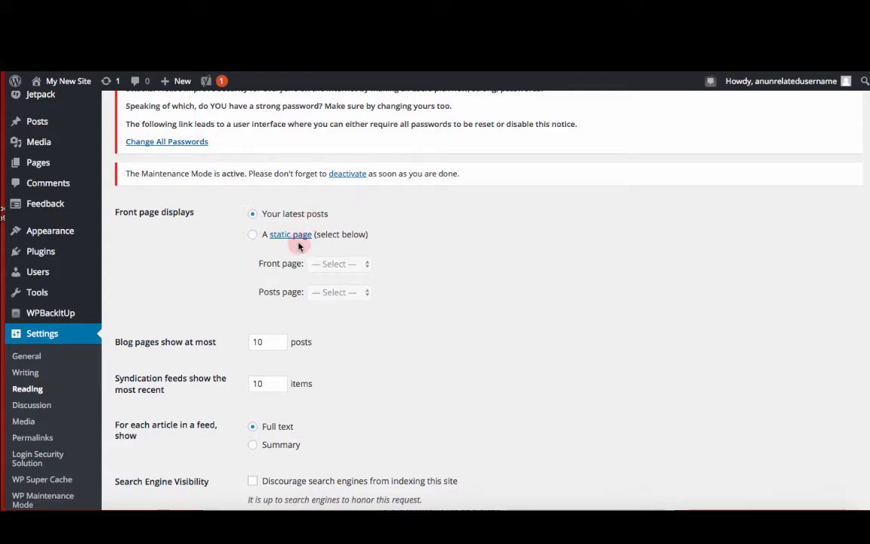
left_click(254, 235)
left_click(344, 265)
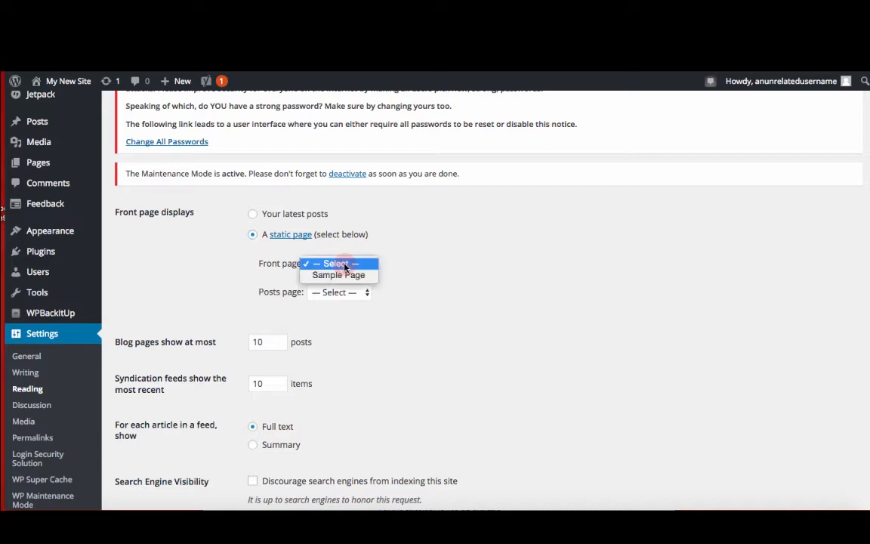
left_click(344, 293)
left_click(344, 294)
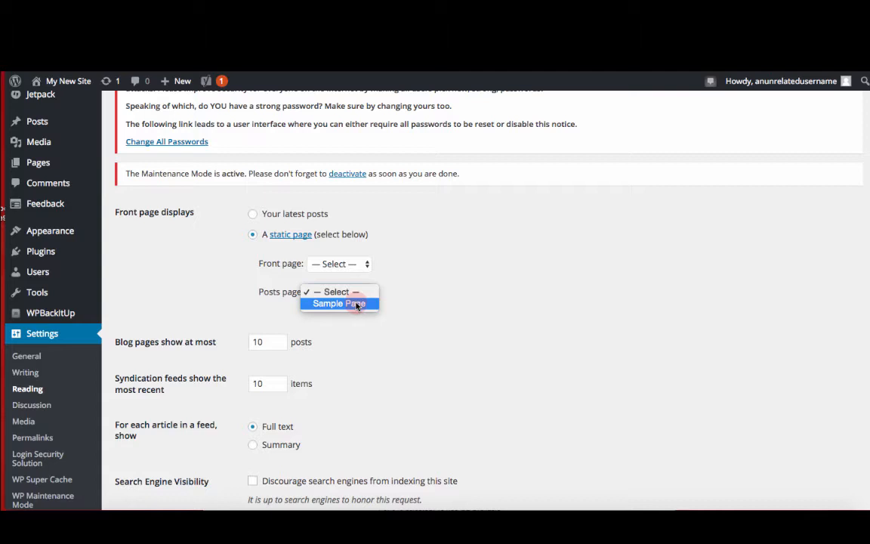
left_click(358, 269)
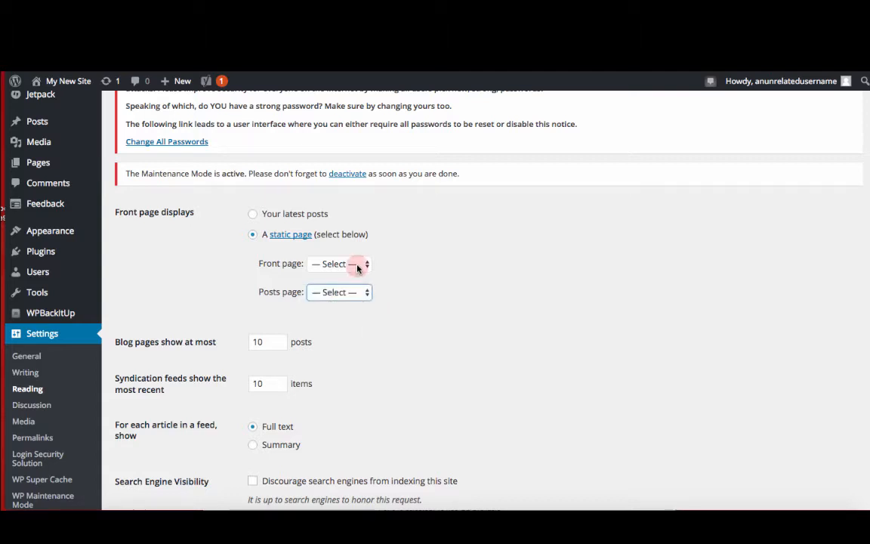
left_click(358, 266)
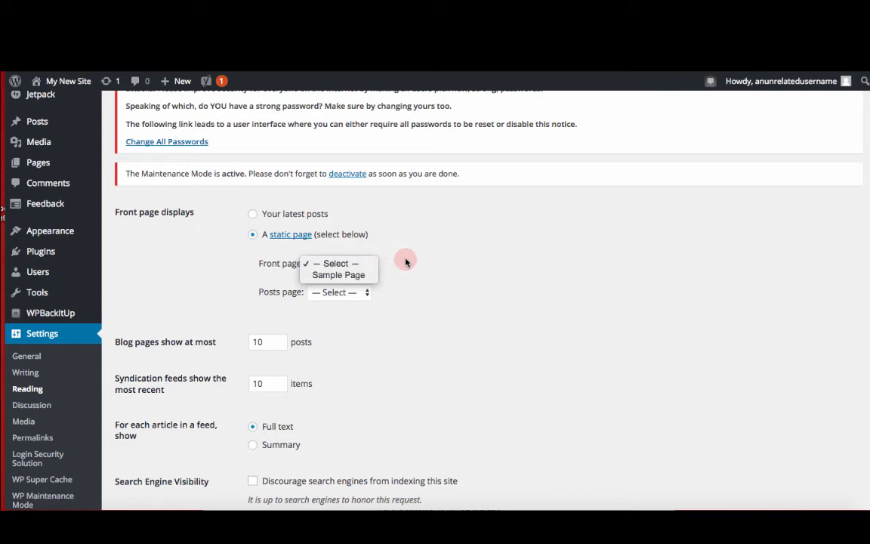
Step: Create and publish a new page titled Home
left_click(55, 165)
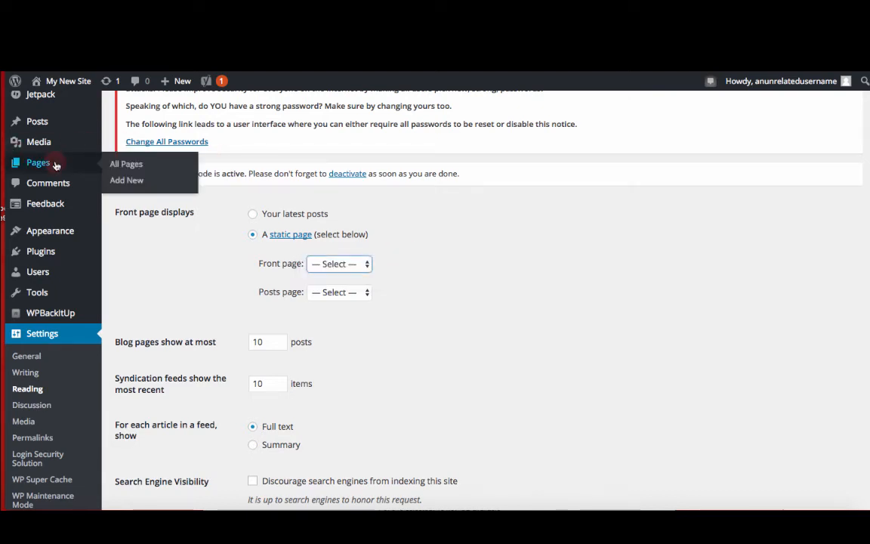
left_click(128, 166)
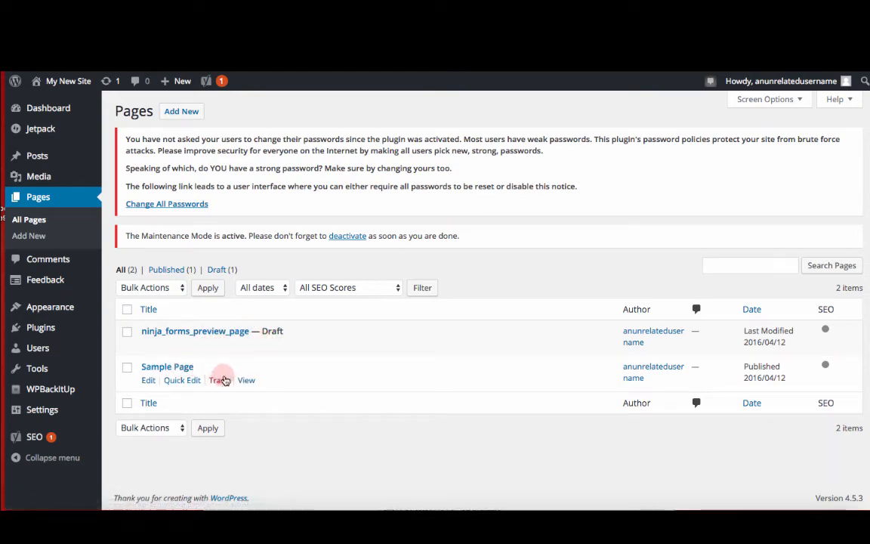
left_click(189, 114)
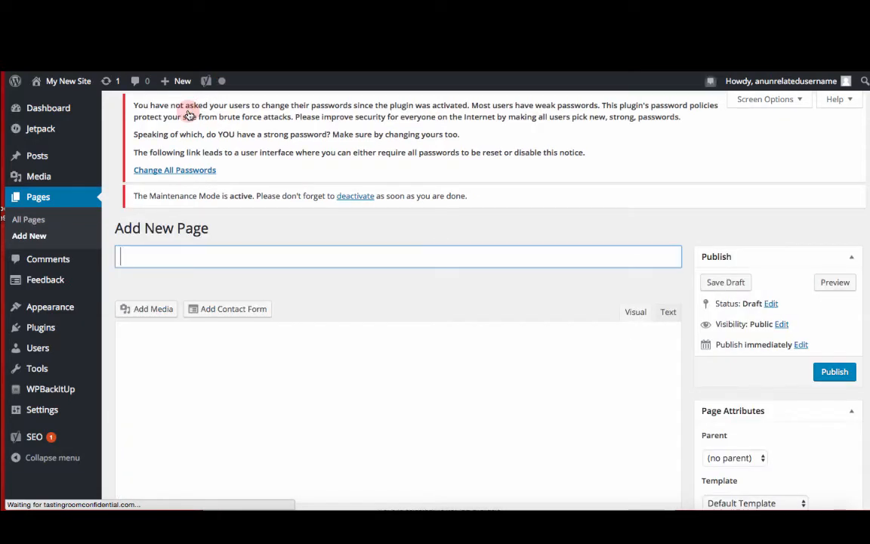
type("Home")
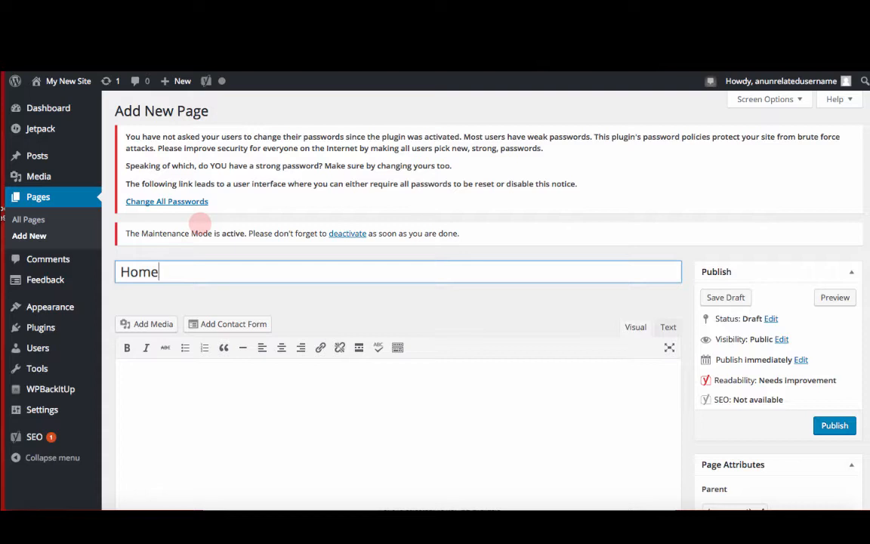
key("Tab")
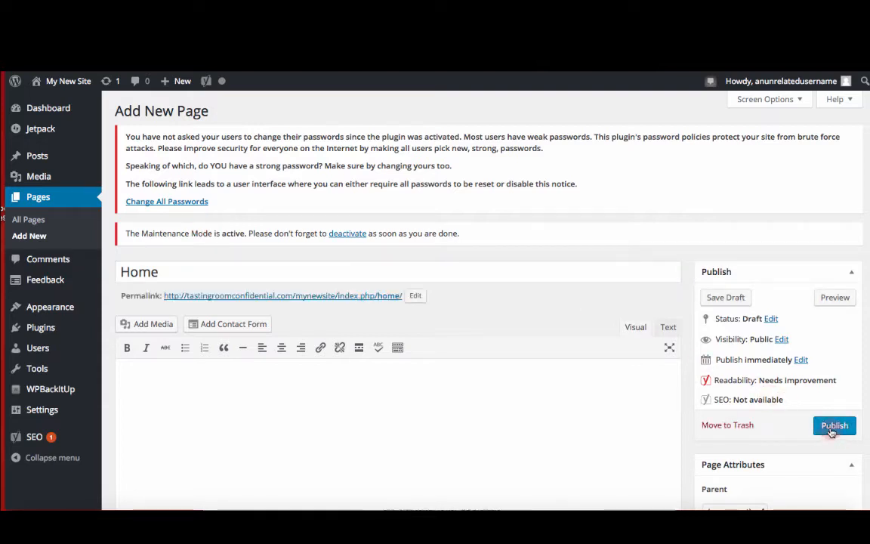
left_click(835, 426)
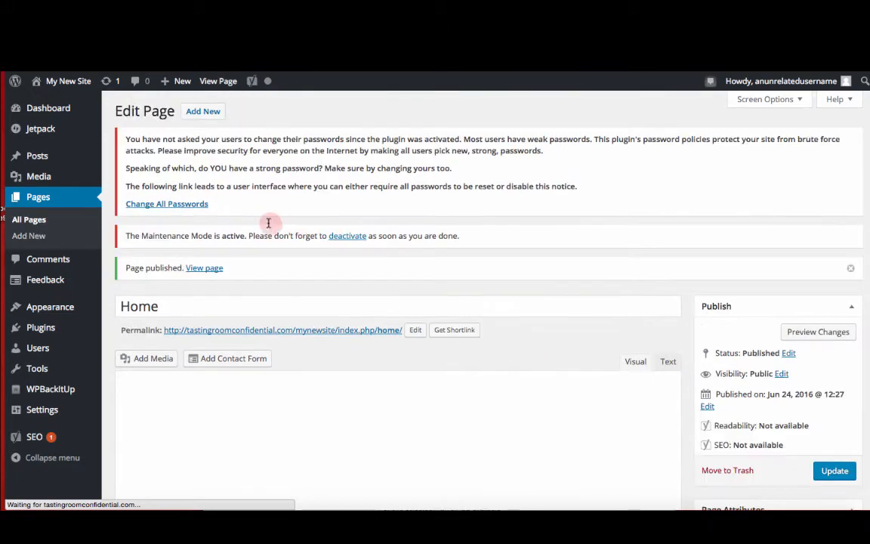
Step: Create and publish another new page titled Blog
left_click(214, 119)
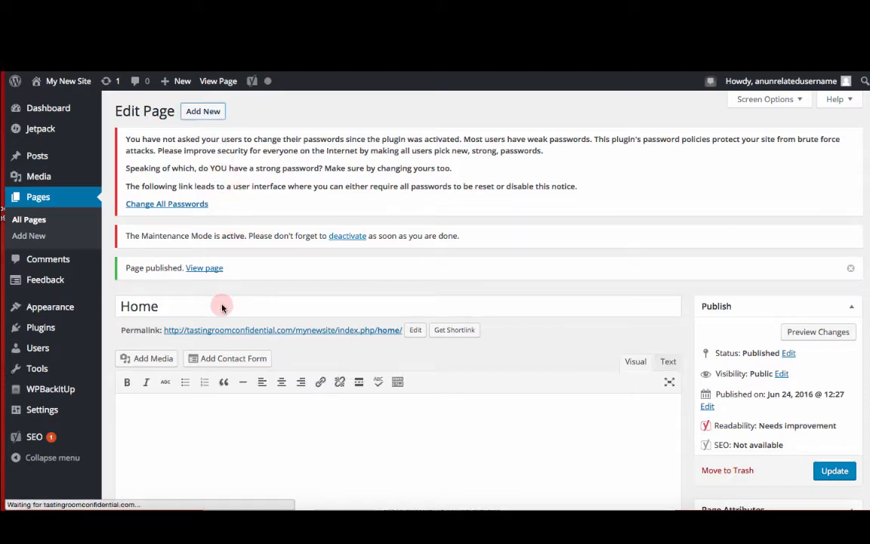
type("Blog")
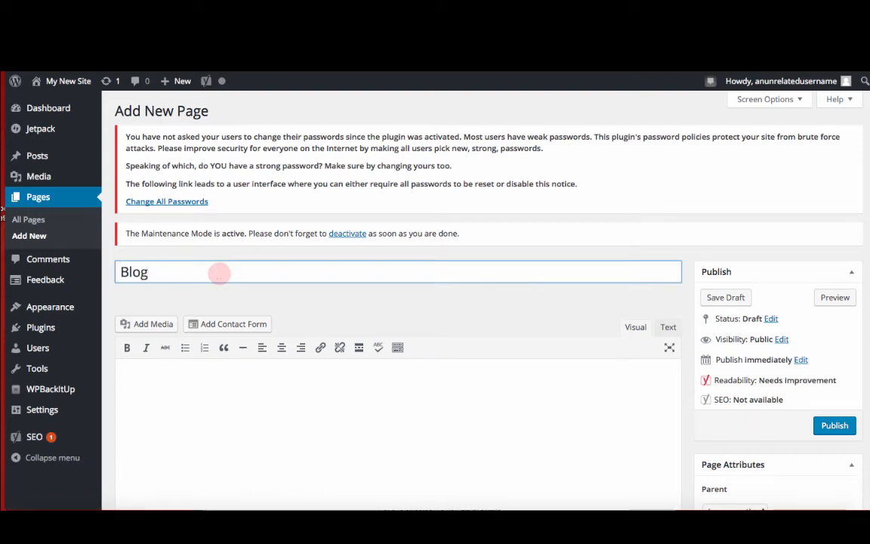
left_click(831, 429)
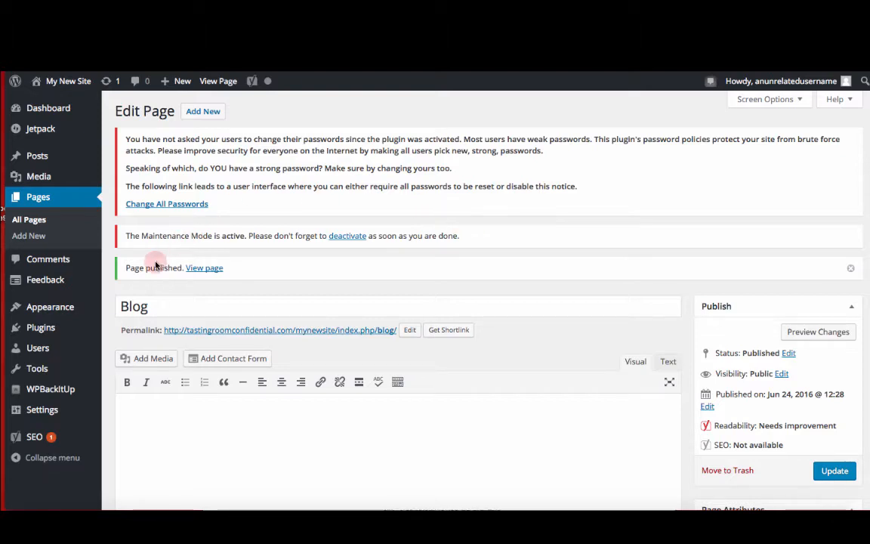
Step: In Reading settings, make the front page a static page, choosing Home as front page and Blog as posts page
mouse_move(72, 412)
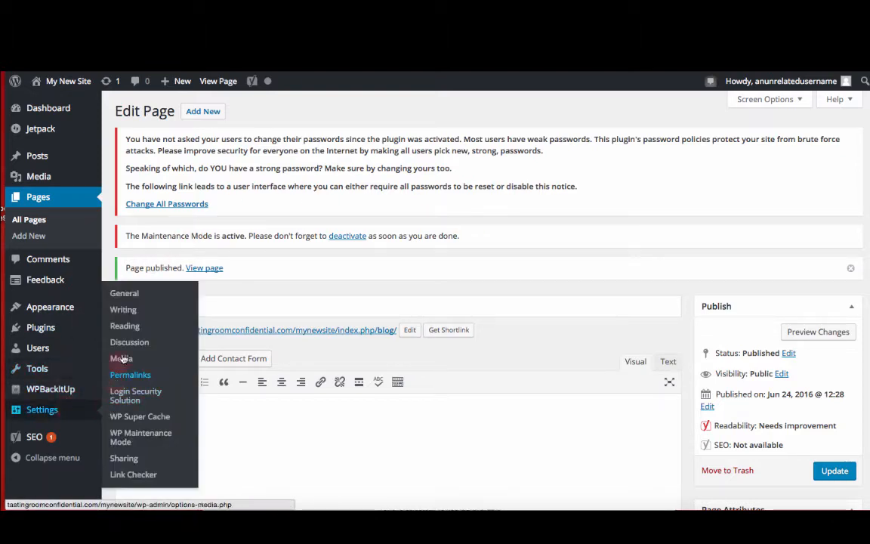
left_click(125, 327)
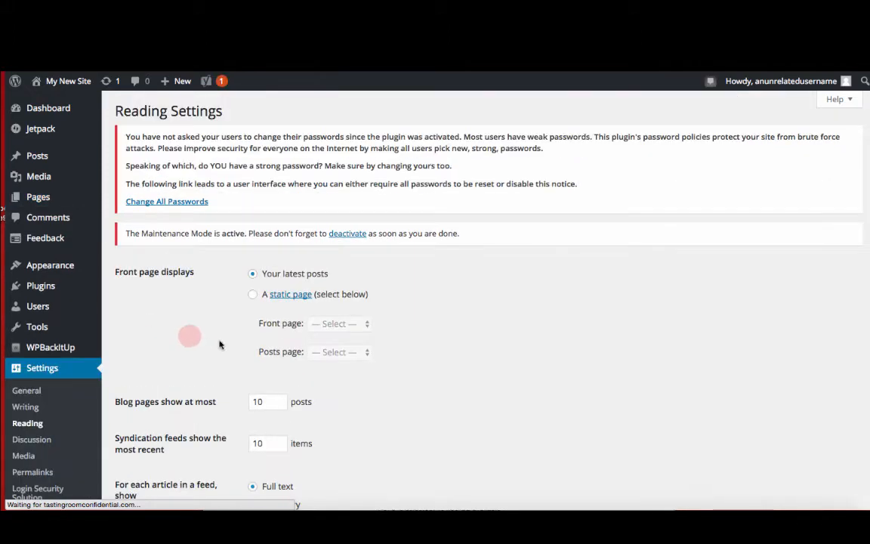
left_click(264, 298)
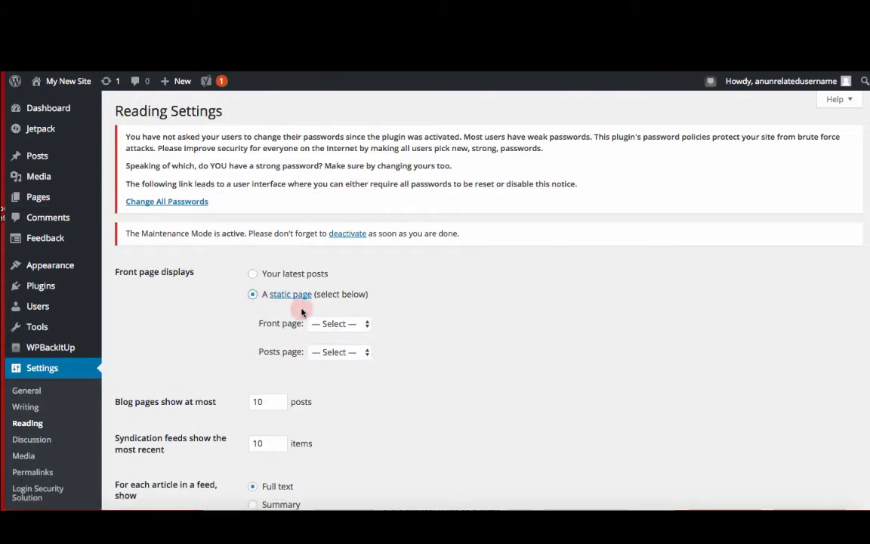
left_click(340, 324)
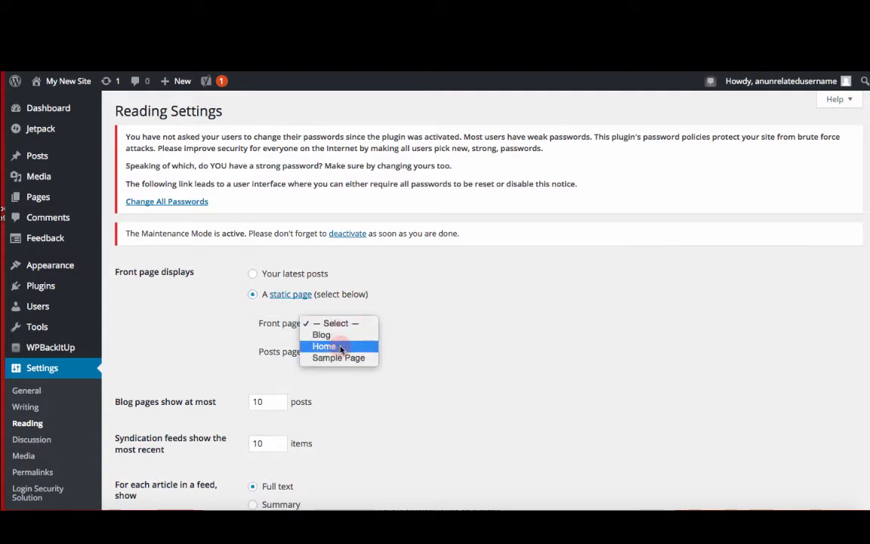
left_click(340, 349)
left_click(339, 352)
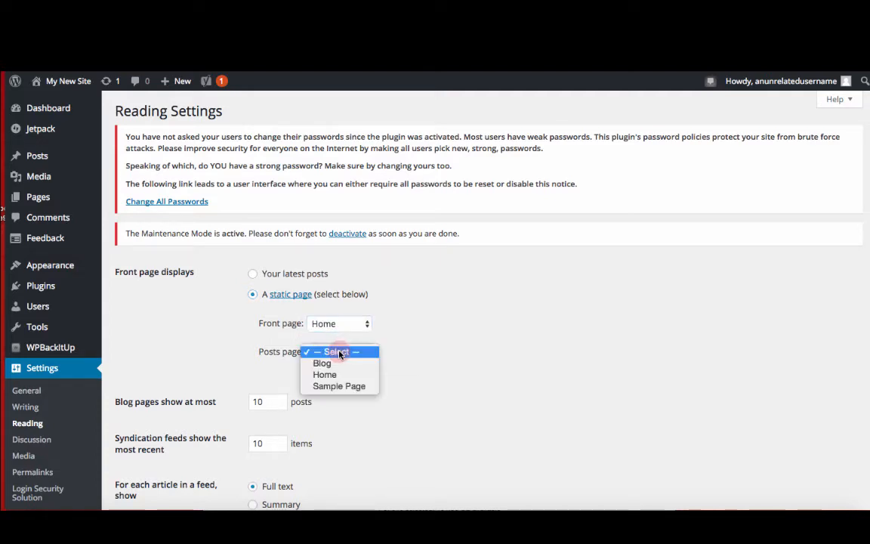
left_click(338, 363)
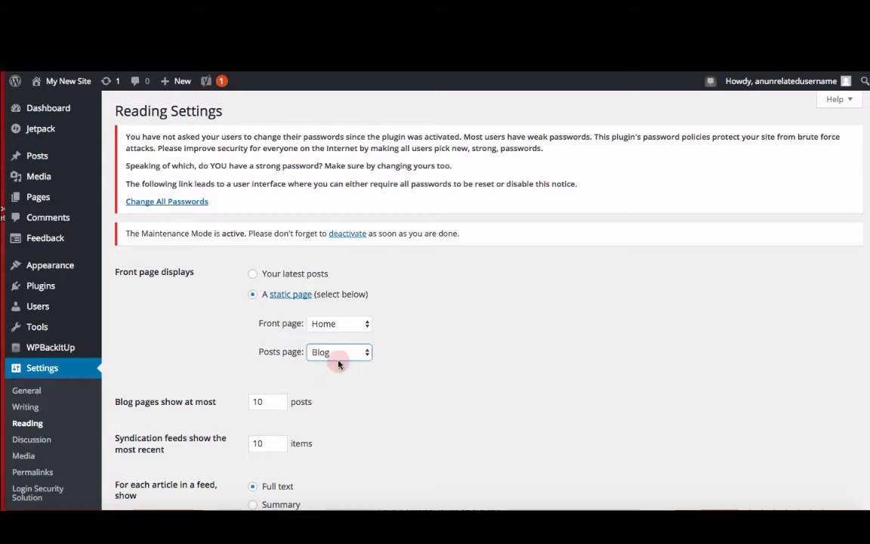
Step: Set blog pages to show at most 6 posts
scroll(337, 375, "down", 3)
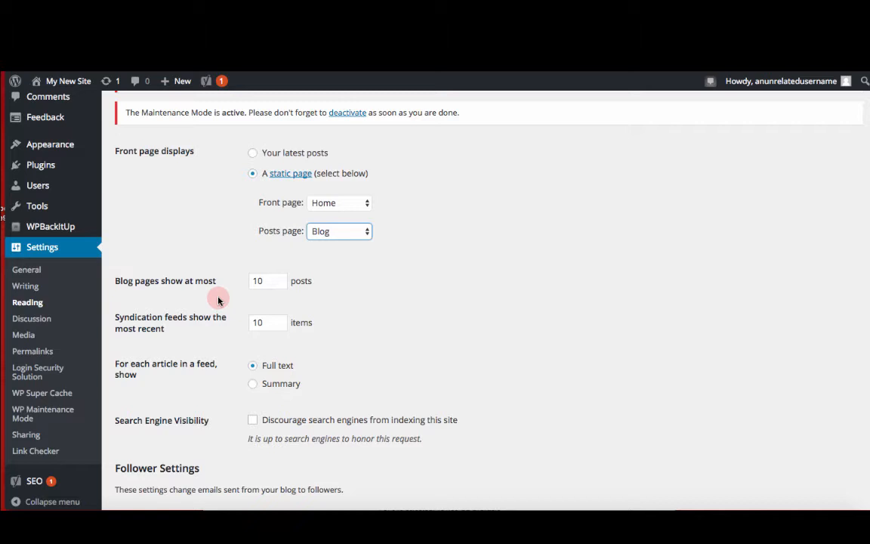
left_click(265, 280)
key("BackSpace")
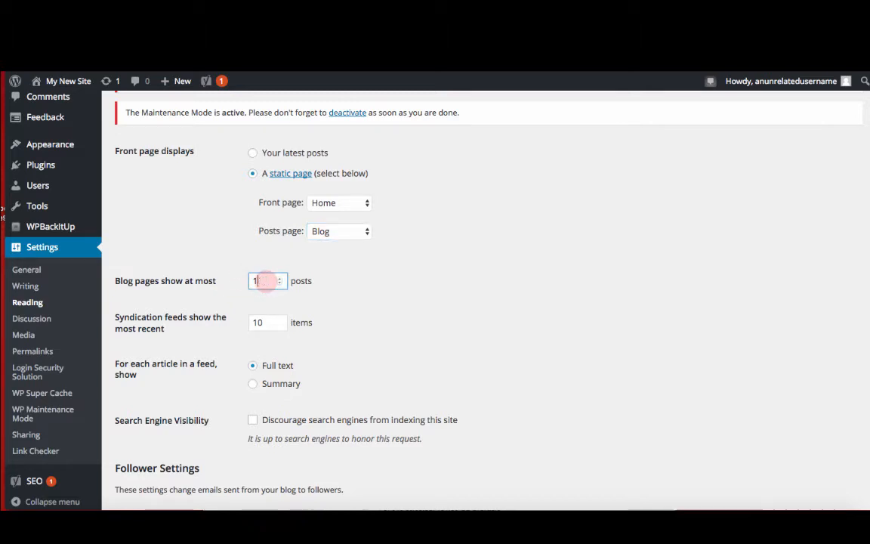
key("BackSpace")
type("6")
key("Tab")
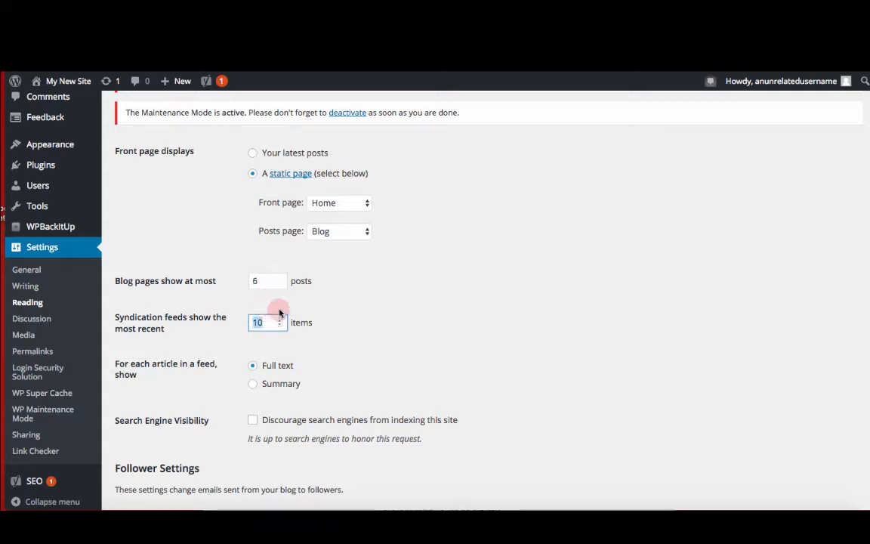
Step: Set syndication feeds to show the 6 most recent items
type("6")
left_click(279, 309)
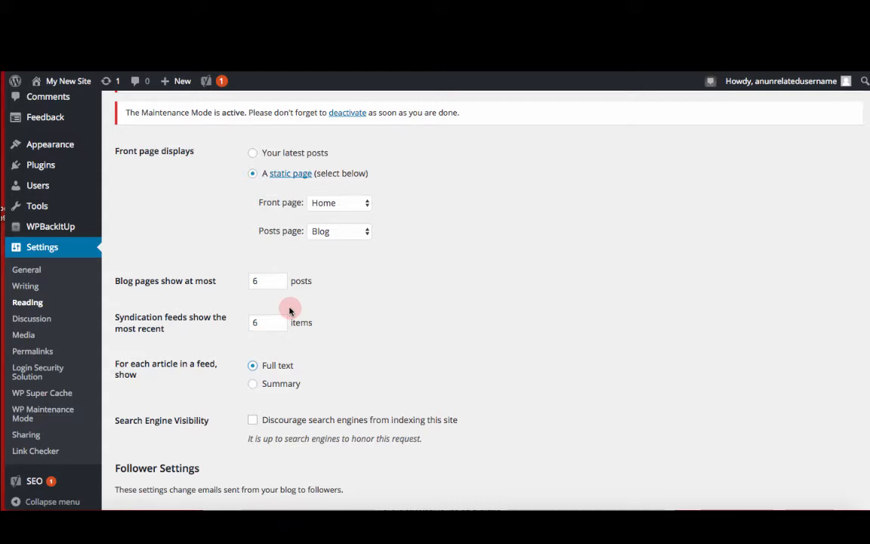
scroll(327, 343, "down", 2)
scroll(326, 344, "down", 3)
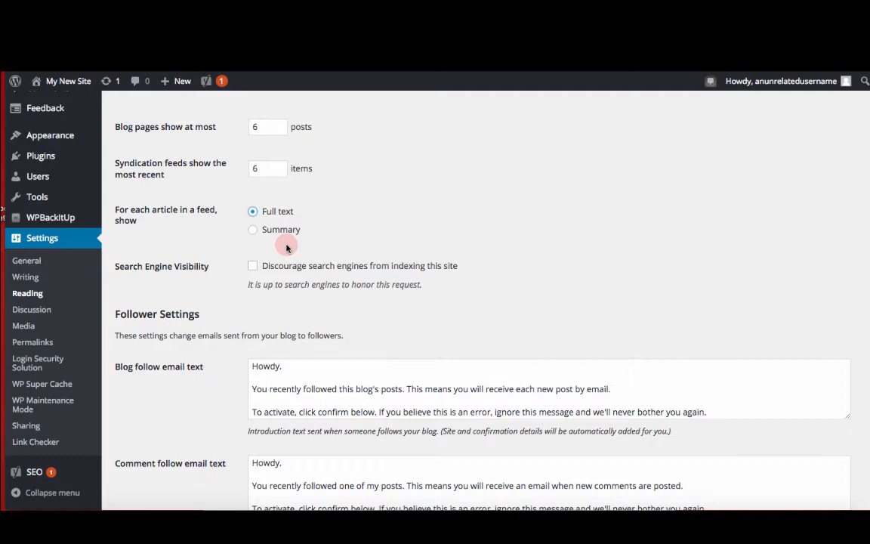
Step: Tick the option to discourage search engines from indexing the site and save the Reading settings
left_click(252, 267)
scroll(236, 272, "down", 3)
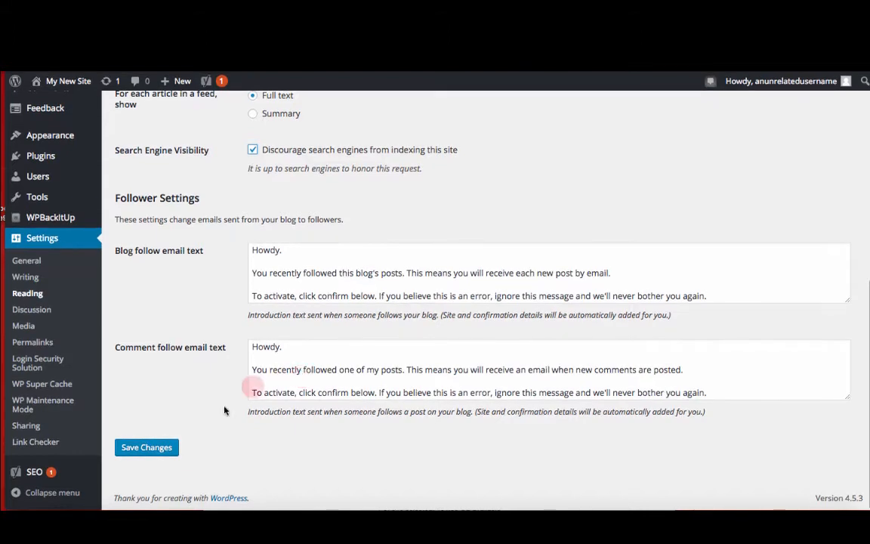
left_click(155, 448)
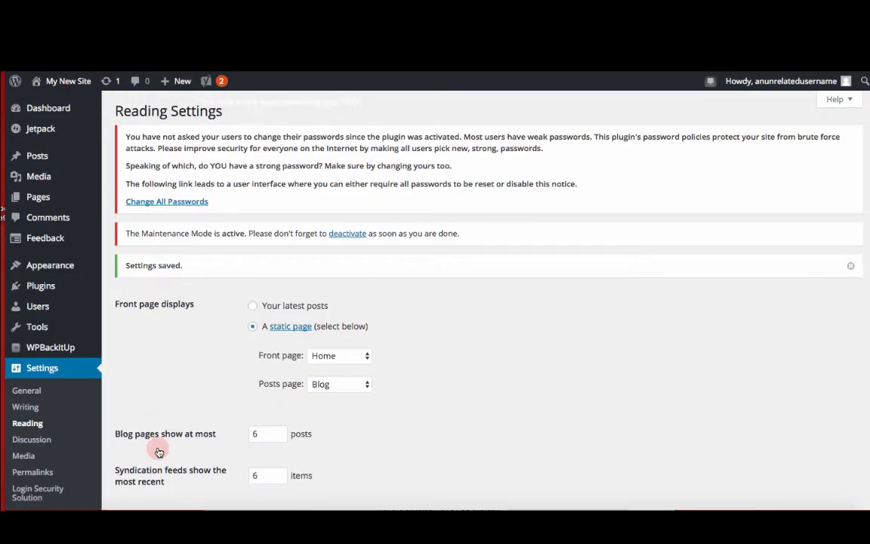
Step: Open Discussion settings and require that comments must be manually approved before appearing
left_click(38, 439)
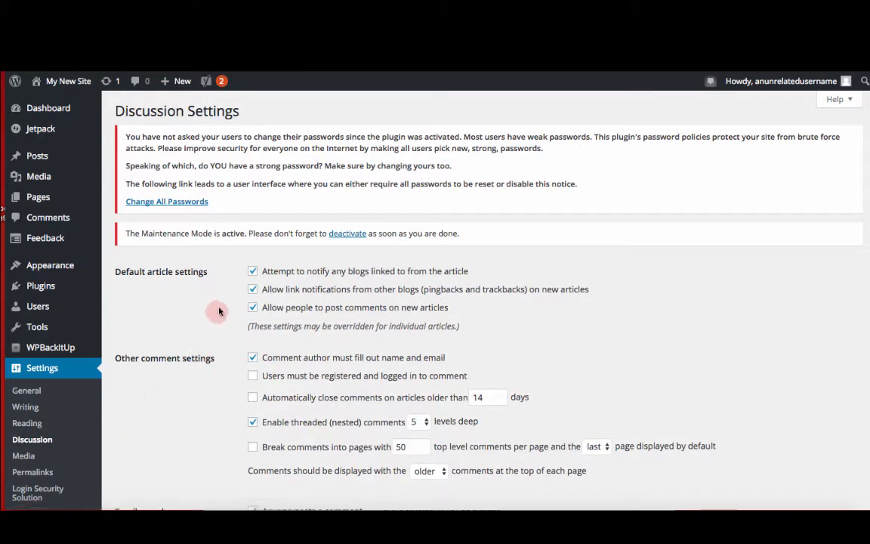
scroll(229, 302, "down", 2)
scroll(229, 302, "down", 1)
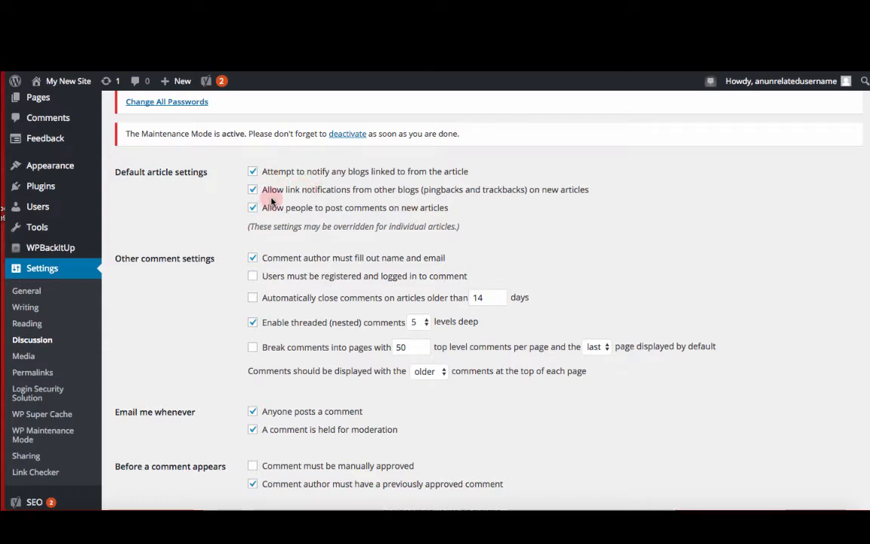
scroll(272, 201, "up", 3)
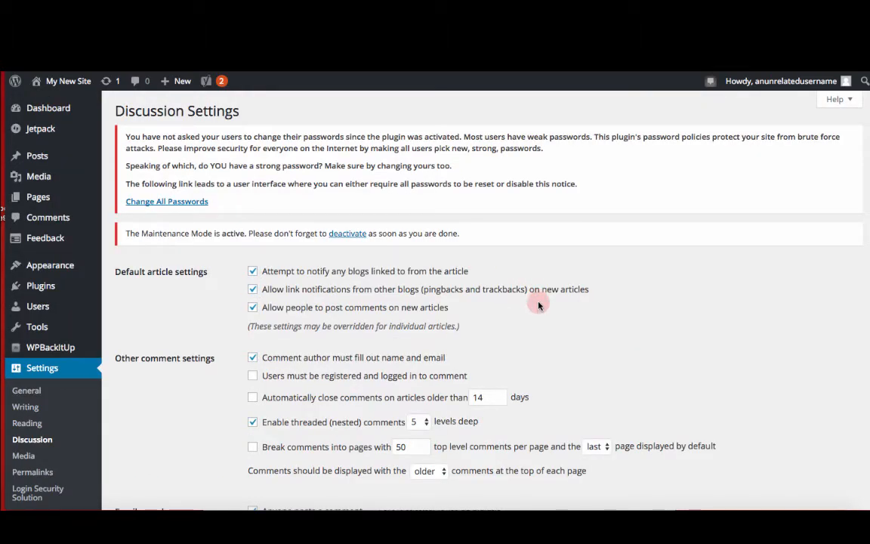
scroll(538, 304, "down", 2)
scroll(538, 305, "down", 3)
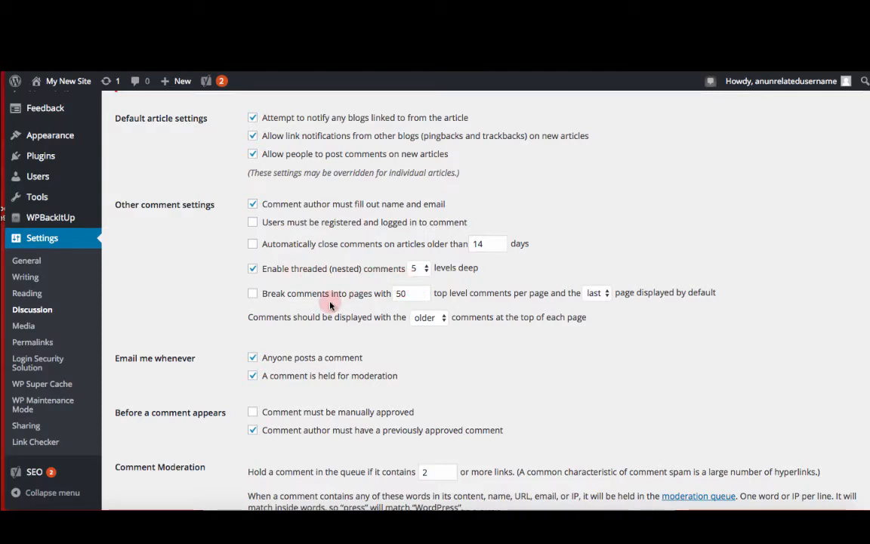
scroll(330, 304, "down", 3)
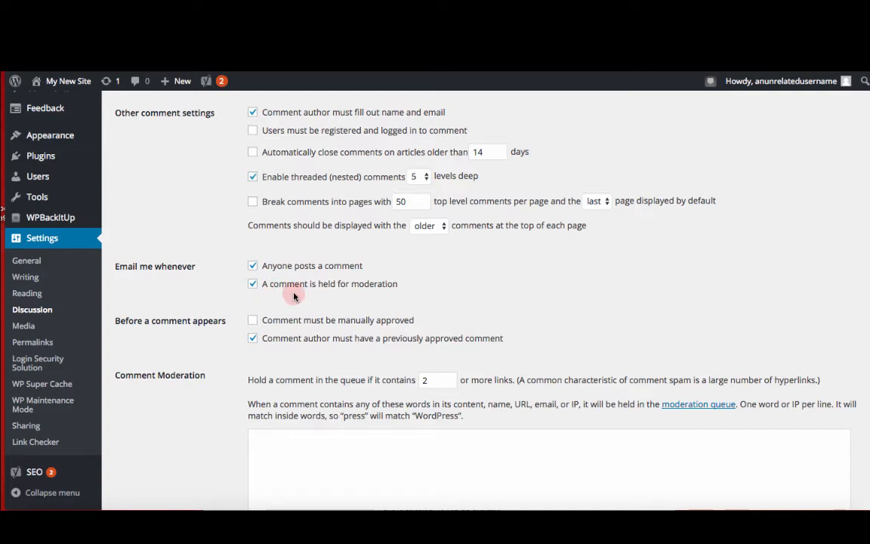
scroll(295, 296, "down", 1)
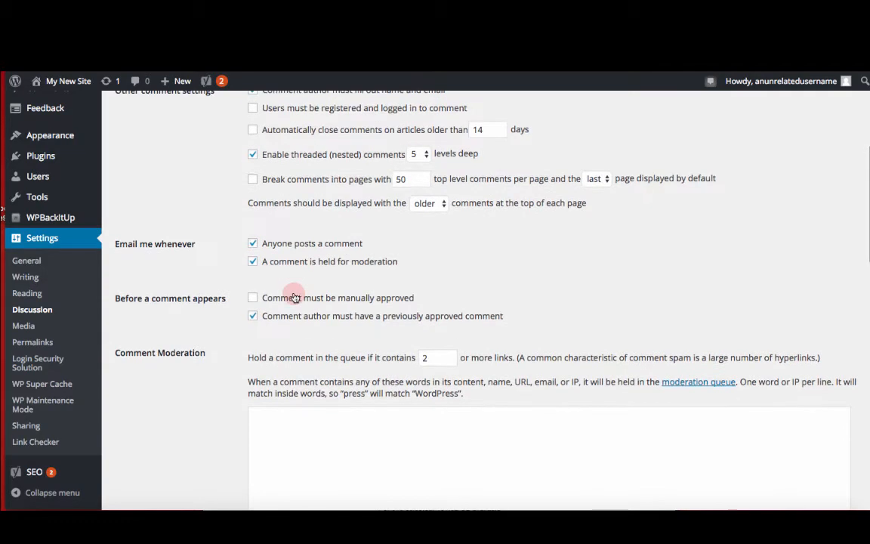
left_click(253, 298)
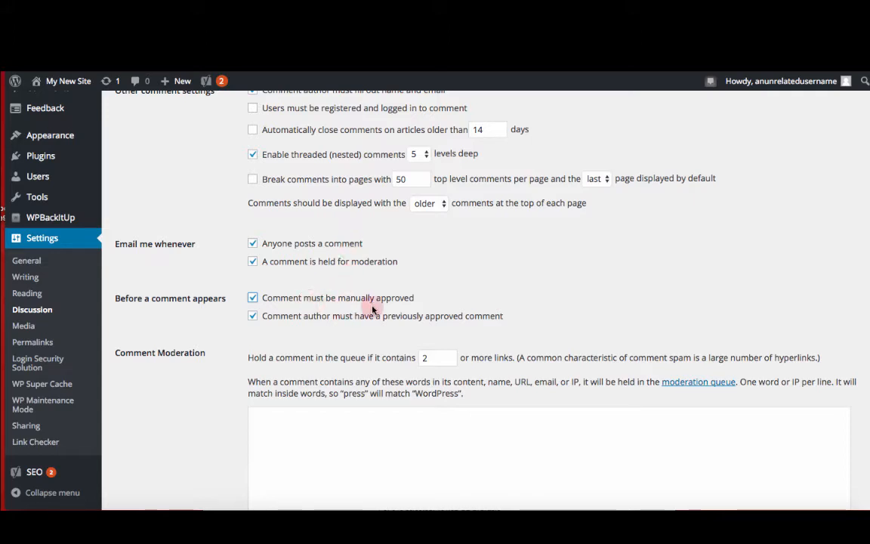
Step: Review the remaining comment moderation, avatar and subscription options and save the Discussion settings
scroll(367, 325, "down", 5)
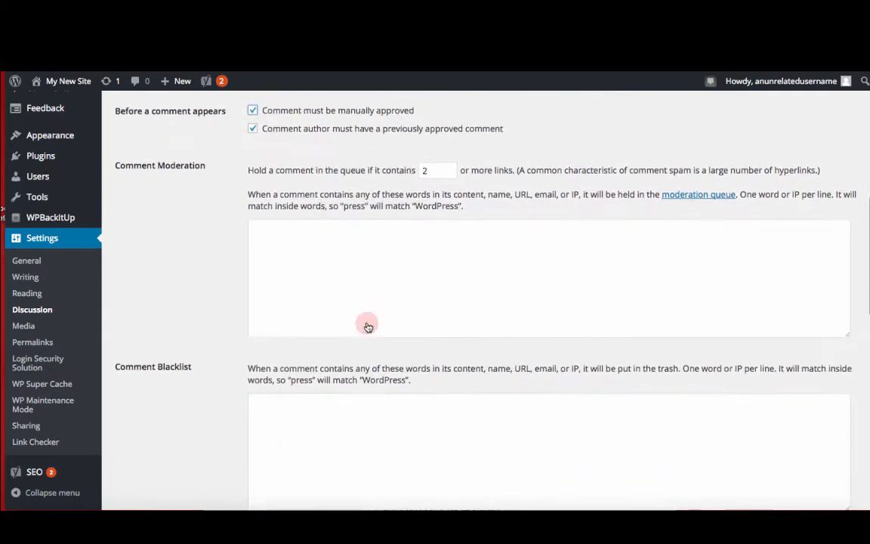
scroll(367, 323, "down", 4)
scroll(367, 323, "up", 5)
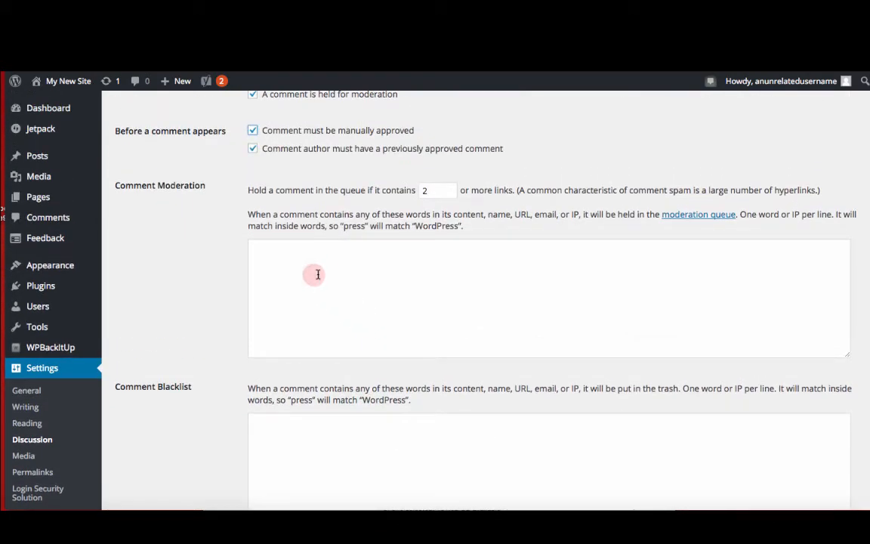
scroll(357, 443, "down", 4)
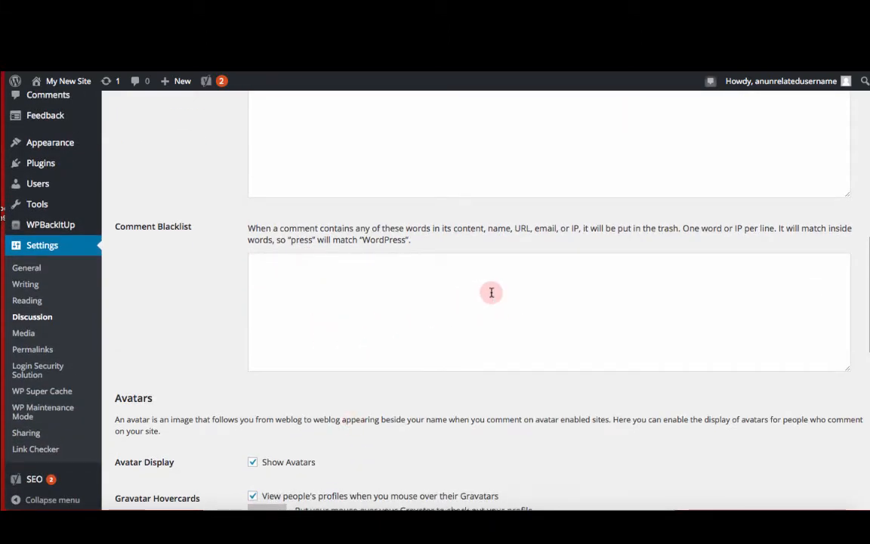
scroll(492, 293, "down", 3)
scroll(491, 293, "down", 3)
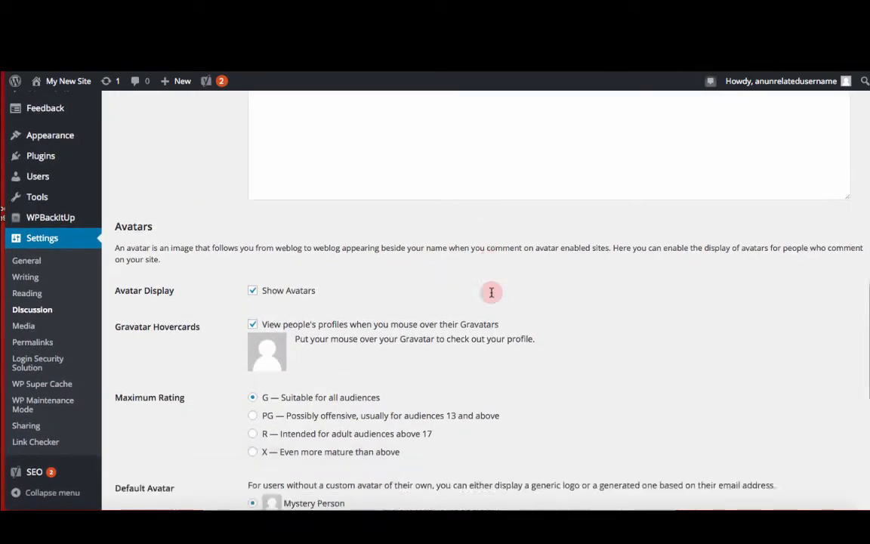
scroll(491, 295, "down", 1)
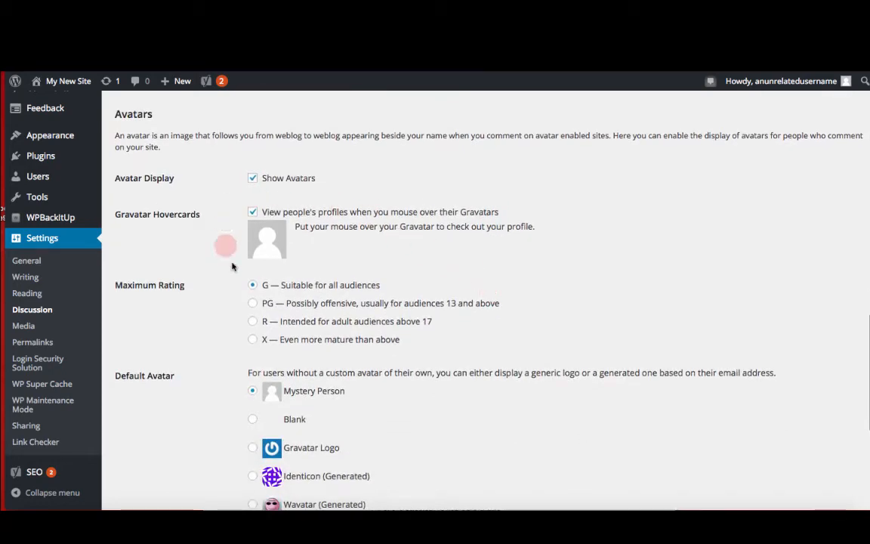
scroll(308, 447, "down", 4)
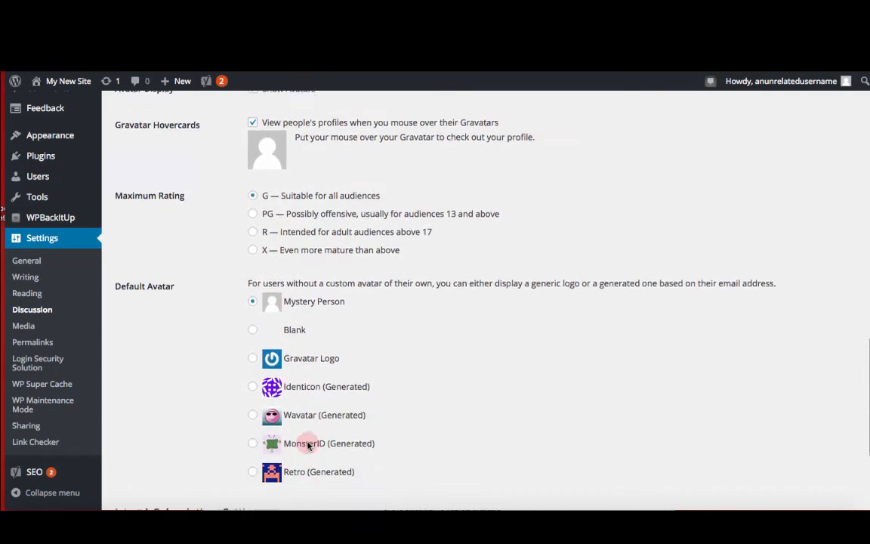
scroll(309, 446, "down", 2)
scroll(309, 445, "down", 2)
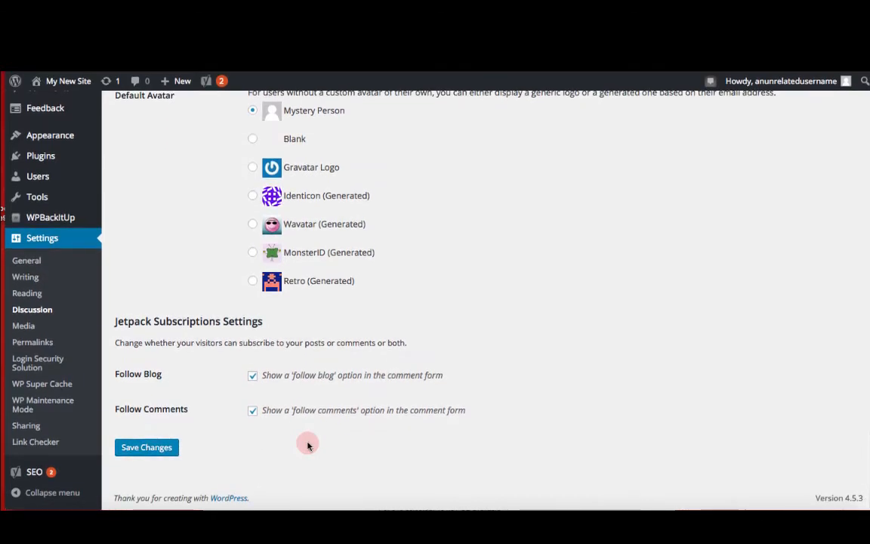
left_click(139, 449)
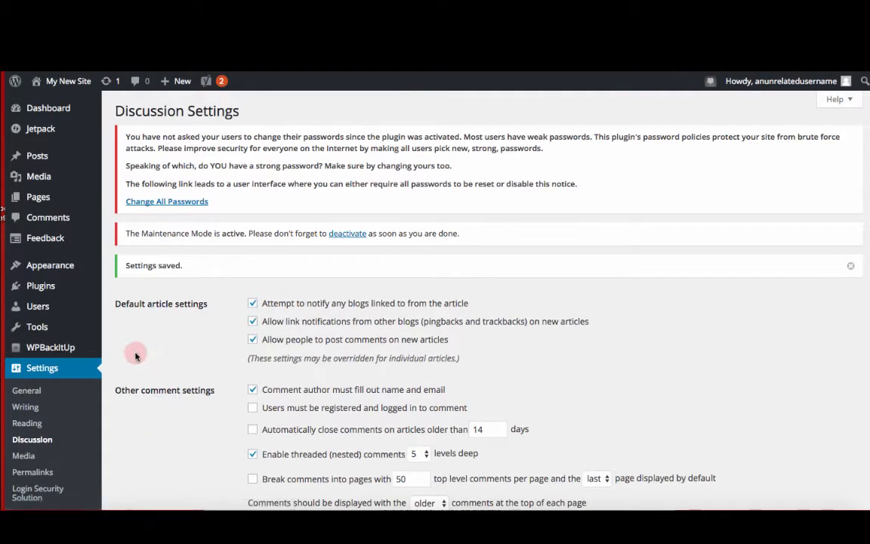
Step: Open Media settings and review the image size and upload options
scroll(136, 353, "down", 5)
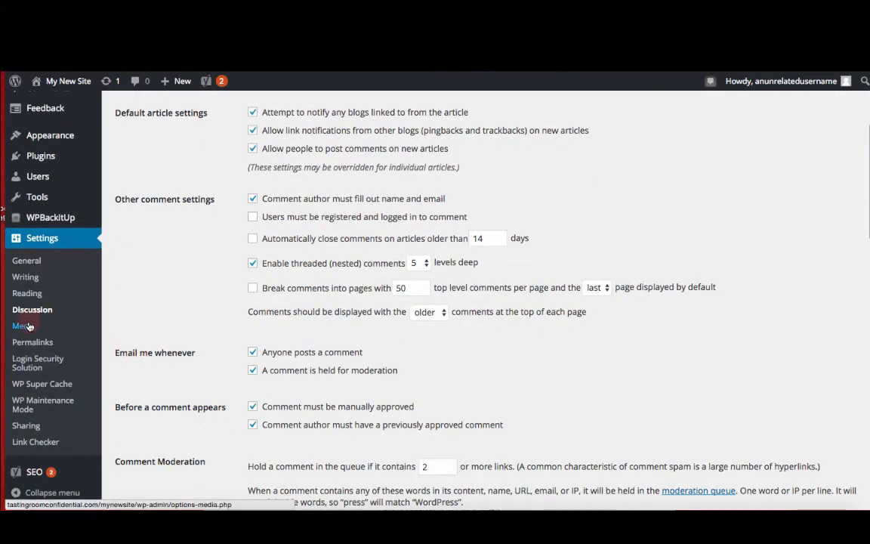
left_click(29, 326)
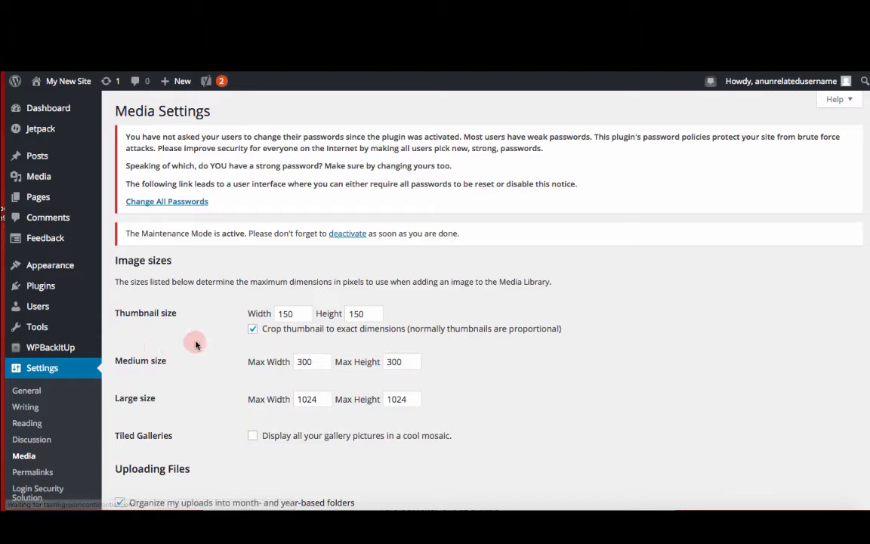
scroll(195, 345, "down", 2)
scroll(196, 345, "down", 1)
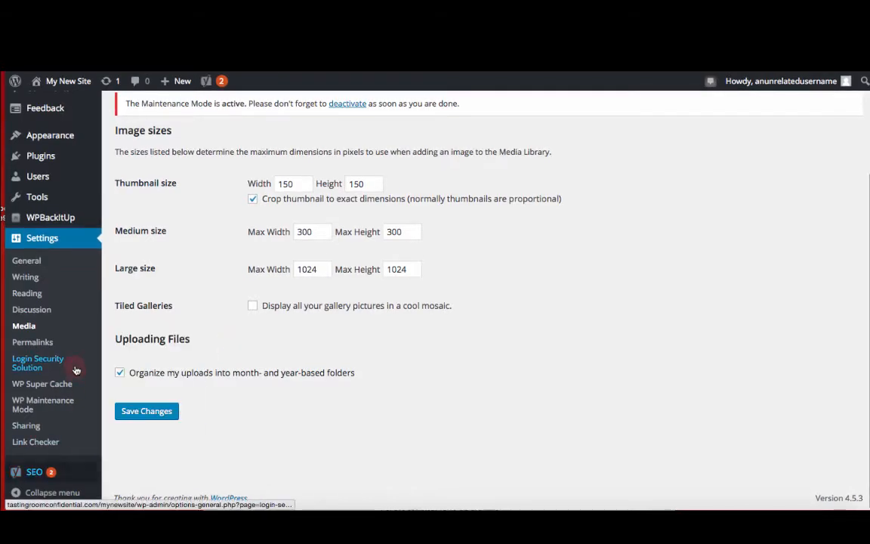
Step: In Permalink settings, select Plain, switch to Custom Structure with an empty pattern, and save the changes
left_click(44, 344)
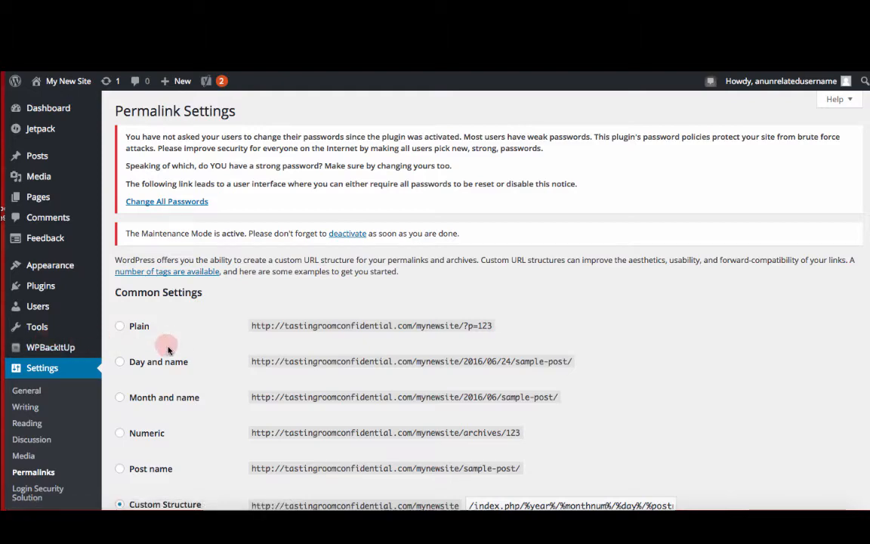
scroll(201, 344, "down", 3)
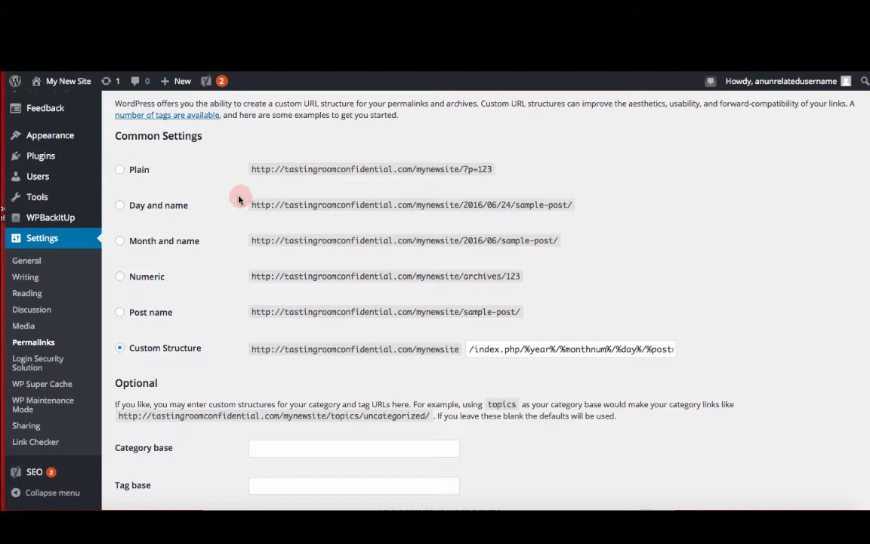
left_click(121, 171)
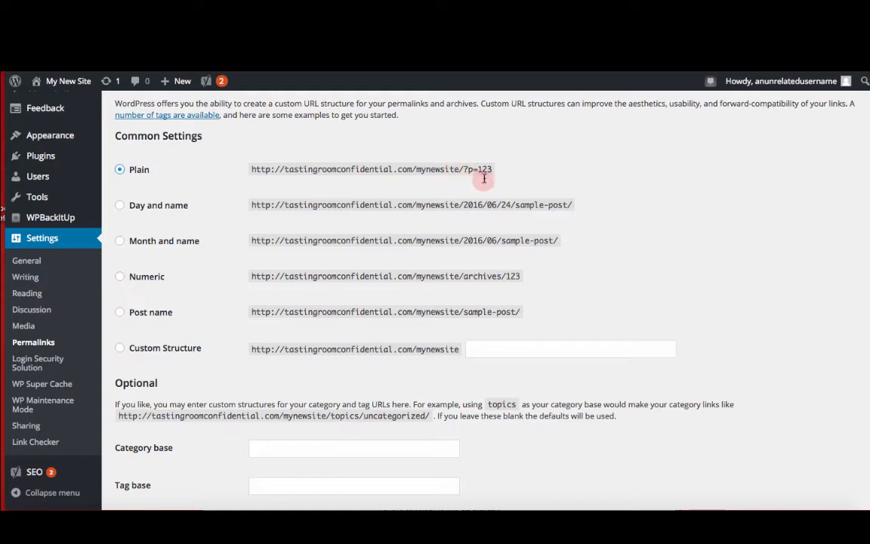
left_click(120, 349)
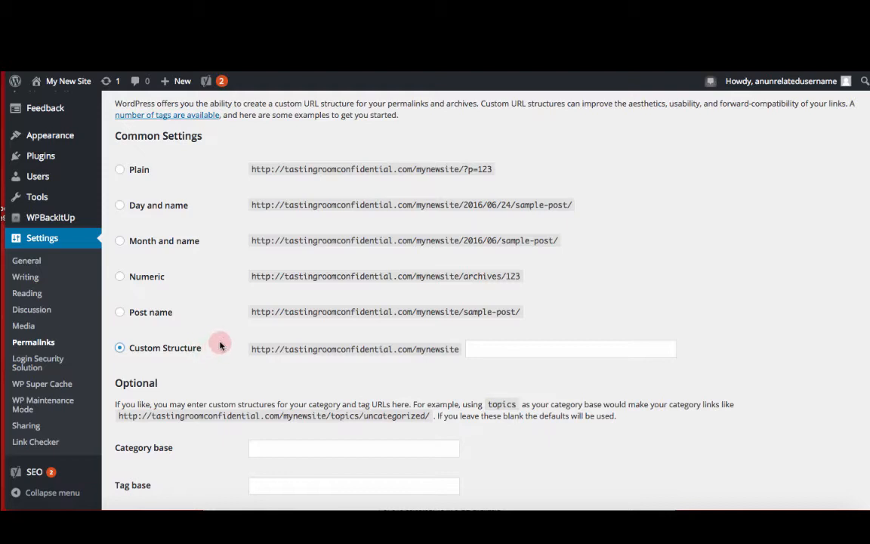
scroll(220, 345, "down", 1)
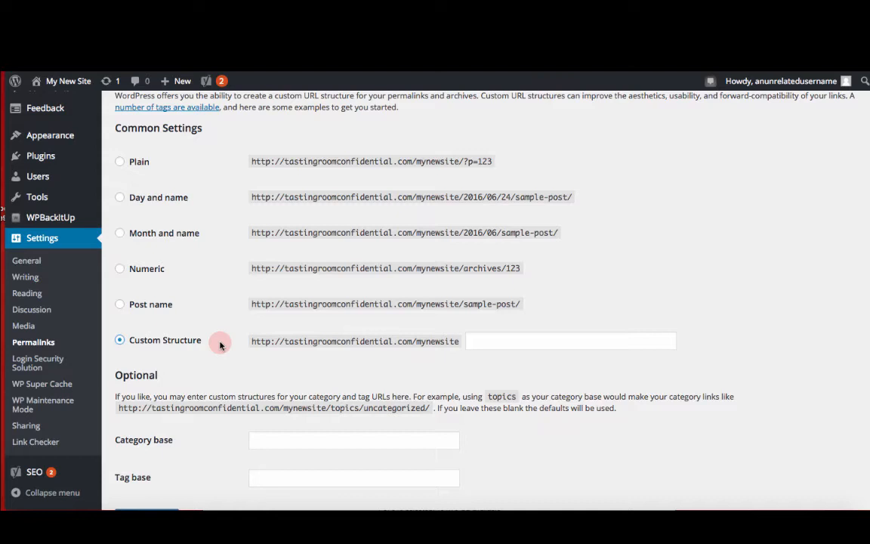
scroll(220, 346, "down", 2)
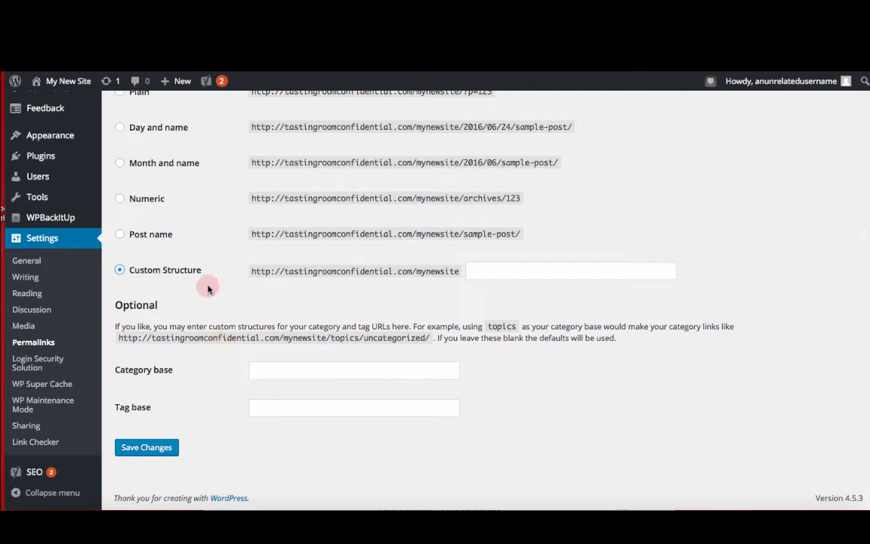
scroll(208, 289, "up", 1)
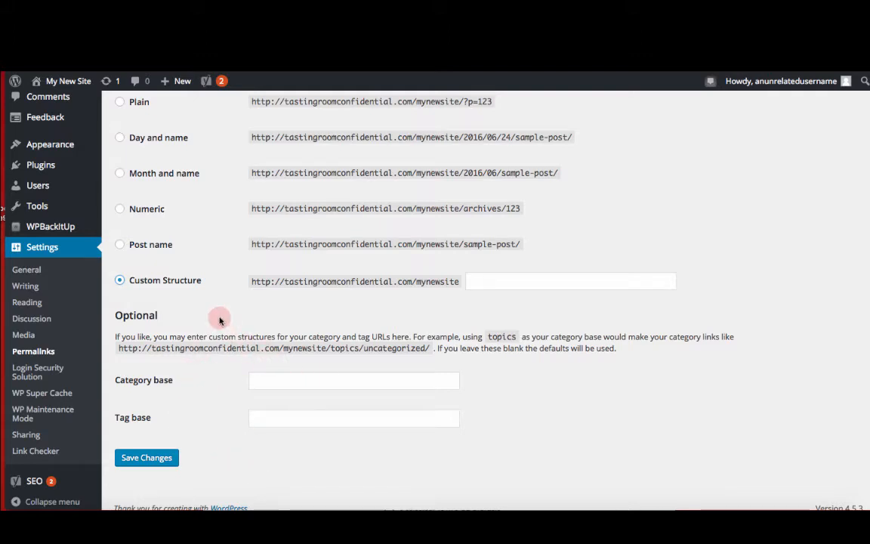
left_click(169, 460)
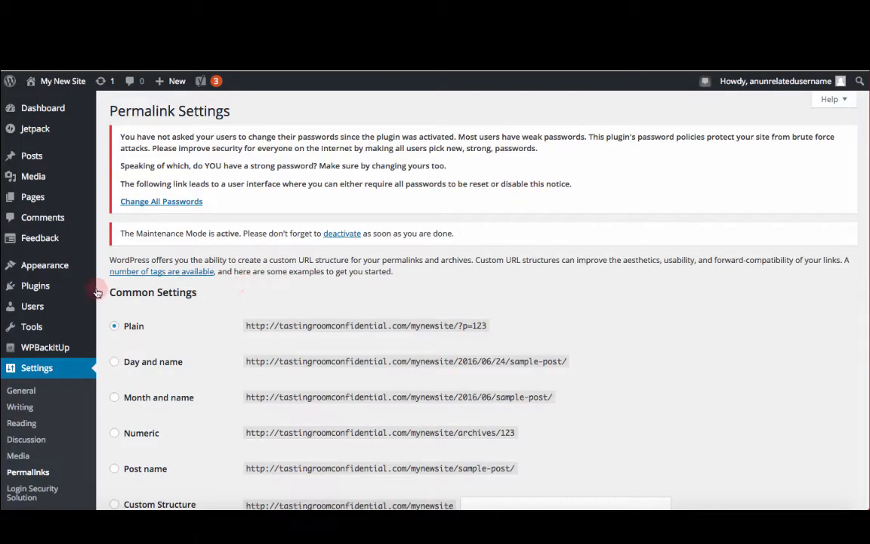
Step: Open the administrator's profile from the users list and review its personal options, proofreading and name fields
mouse_move(67, 315)
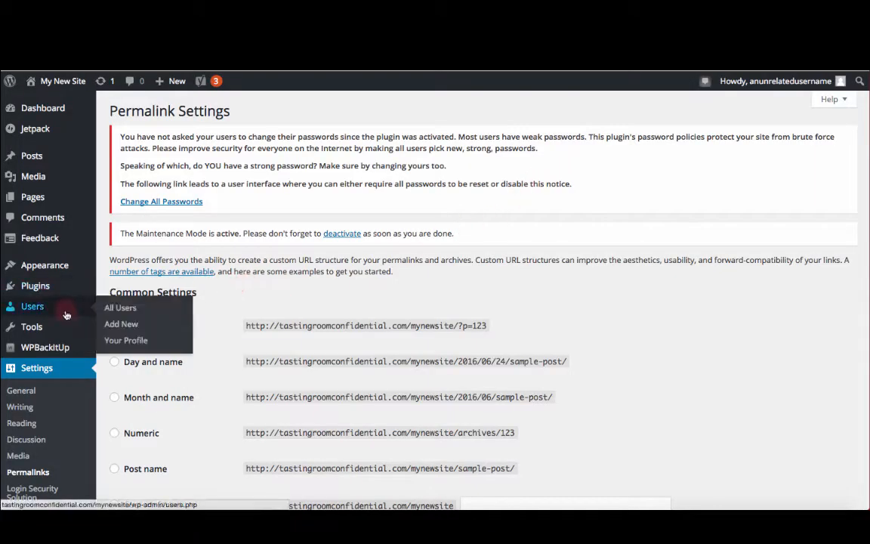
left_click(121, 309)
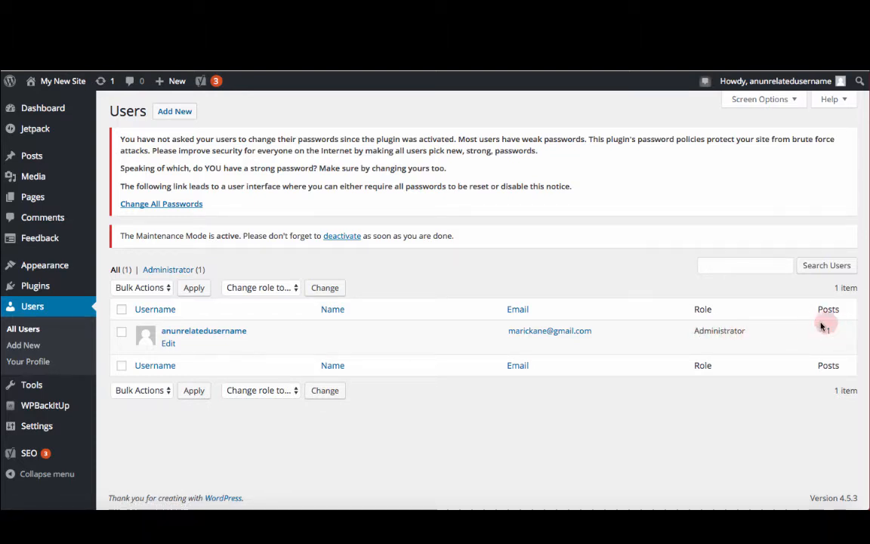
left_click(191, 337)
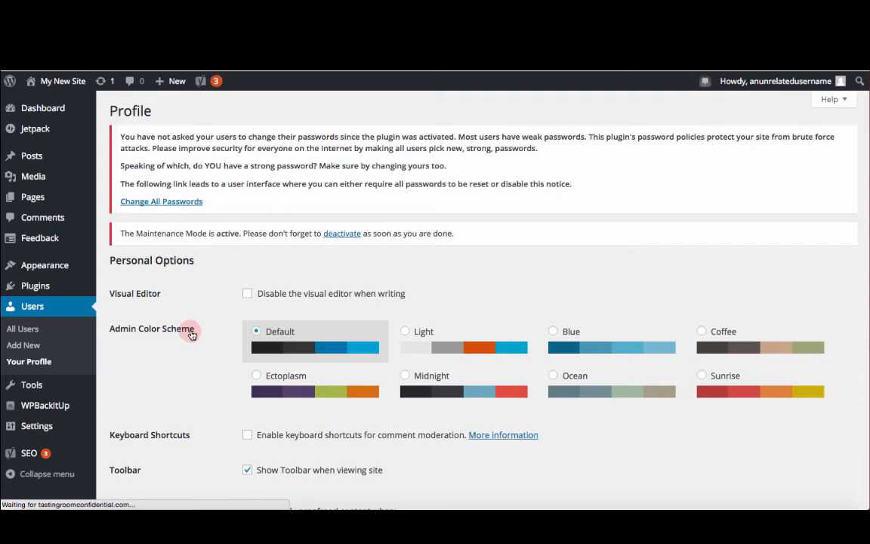
scroll(219, 321, "down", 4)
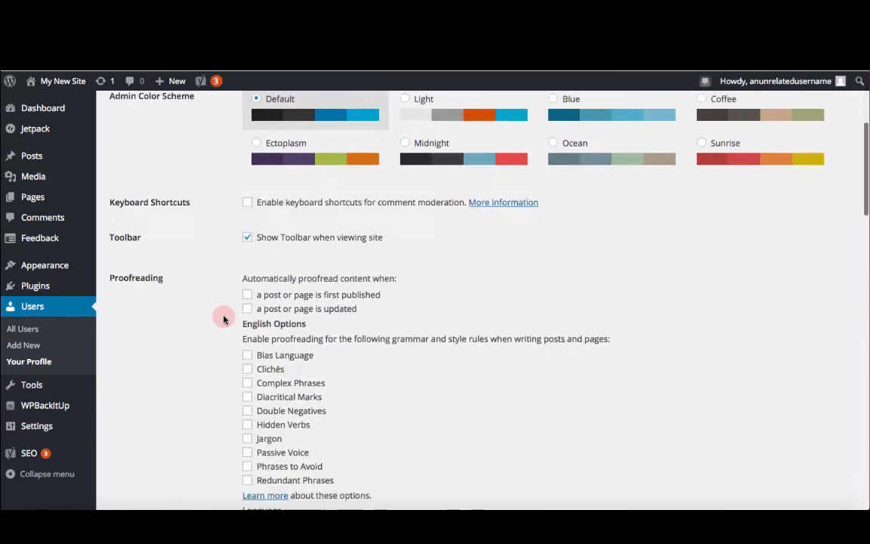
scroll(223, 320, "down", 1)
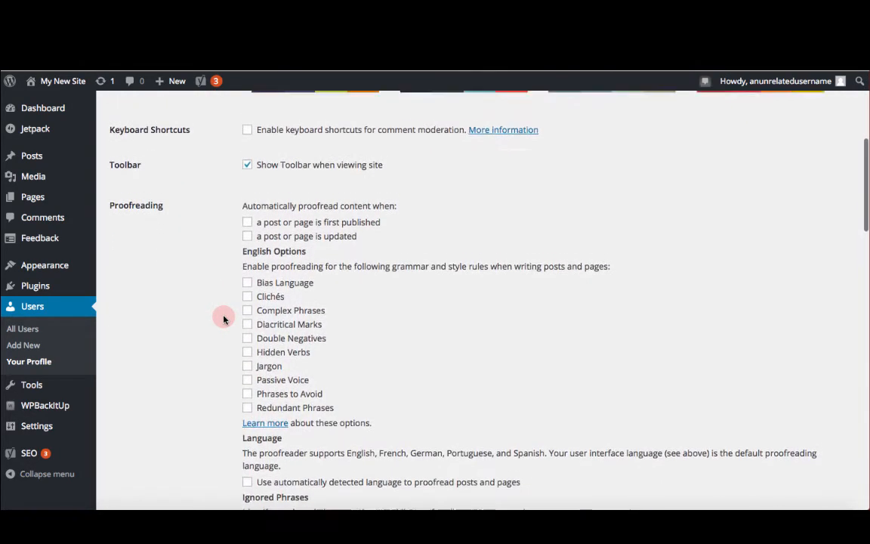
scroll(224, 320, "up", 2)
scroll(223, 320, "up", 2)
scroll(223, 319, "down", 4)
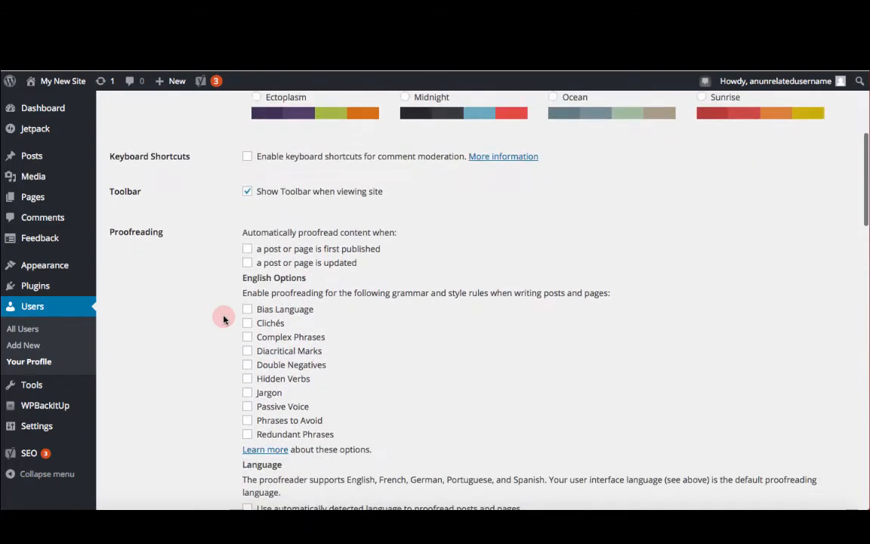
scroll(224, 320, "down", 1)
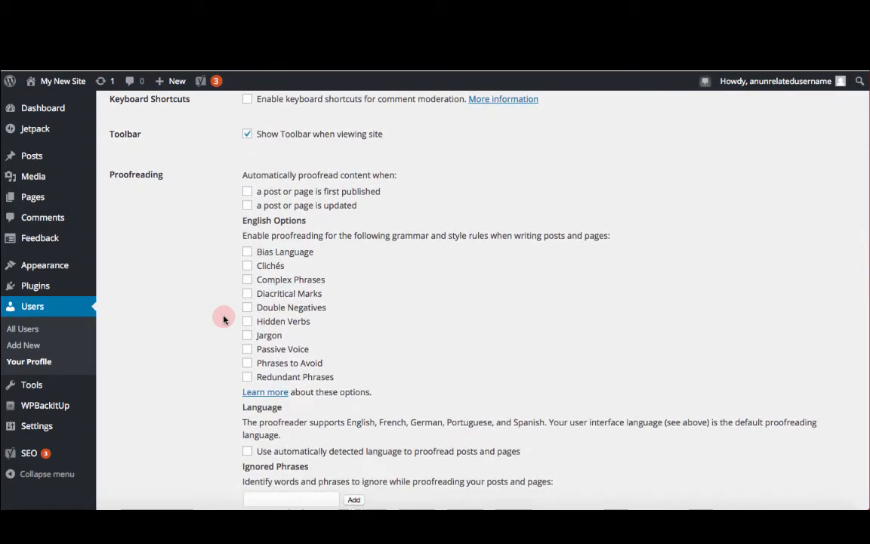
scroll(224, 320, "down", 10)
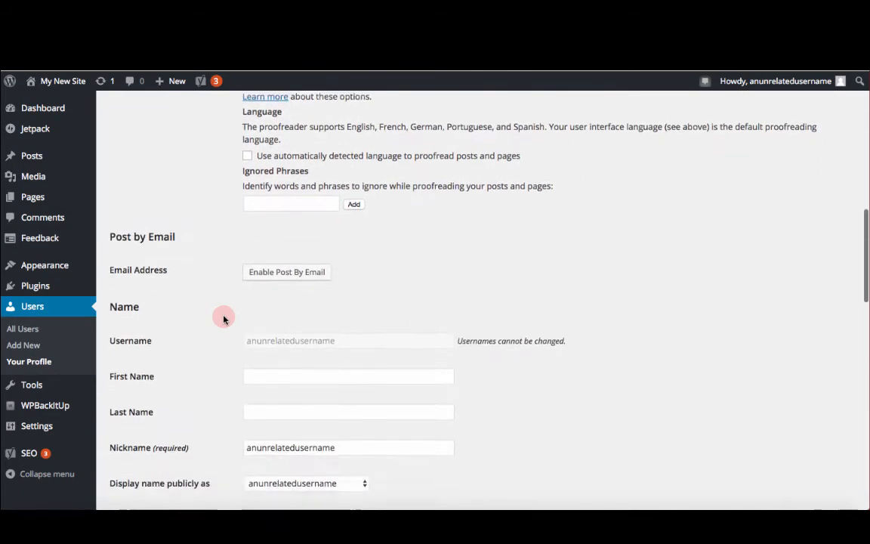
scroll(224, 320, "down", 3)
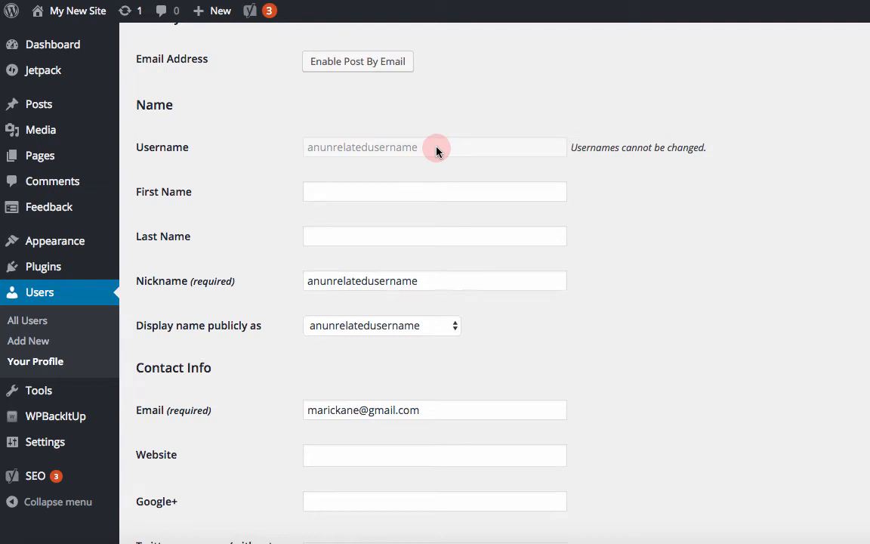
scroll(435, 172, "down", 1)
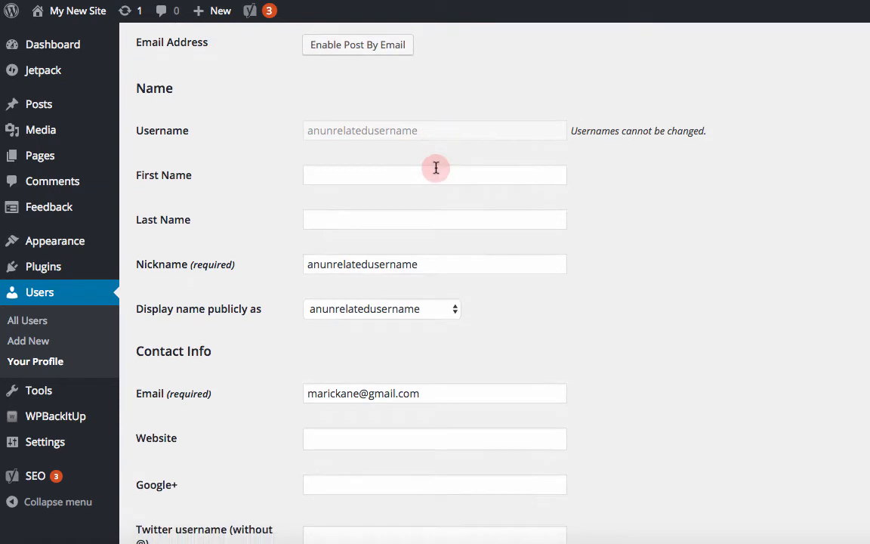
Step: Enter the user's first and last name and set the public display name to the full name
left_click(436, 168)
type("Mari")
key("Tab")
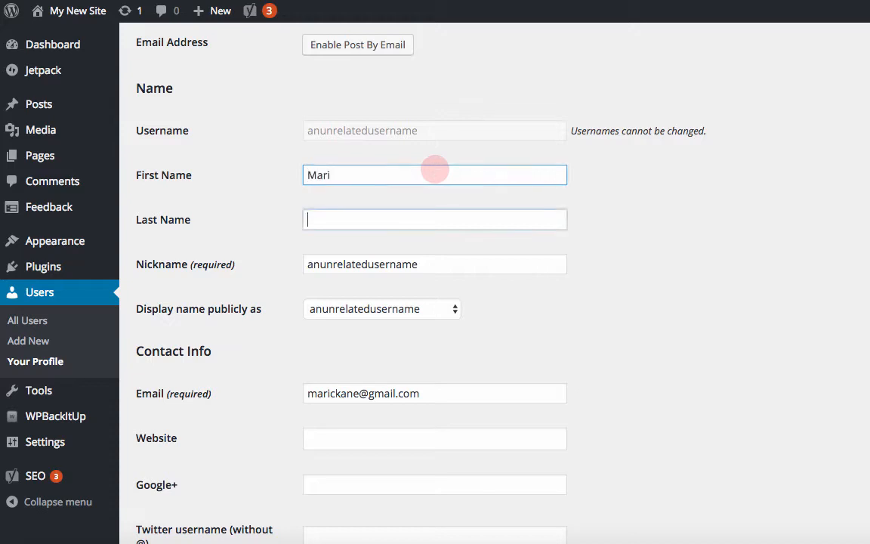
type("Kane")
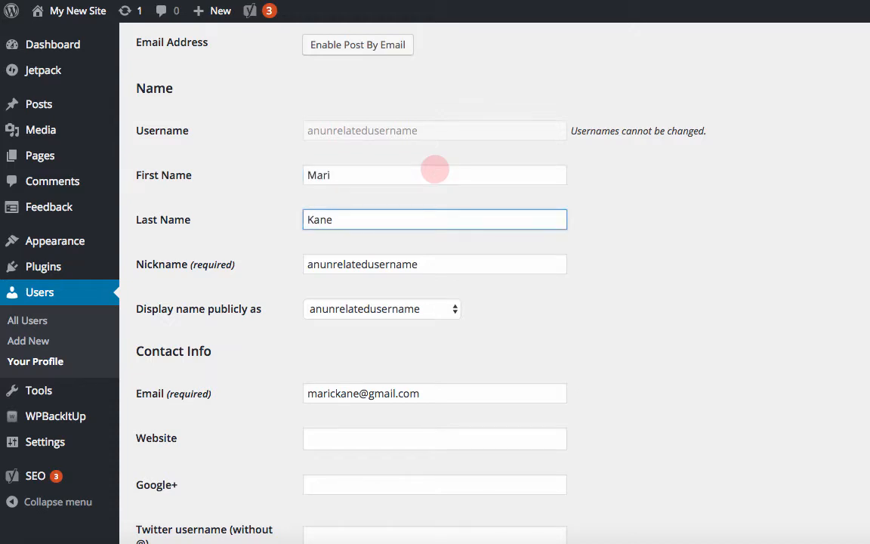
key("Tab")
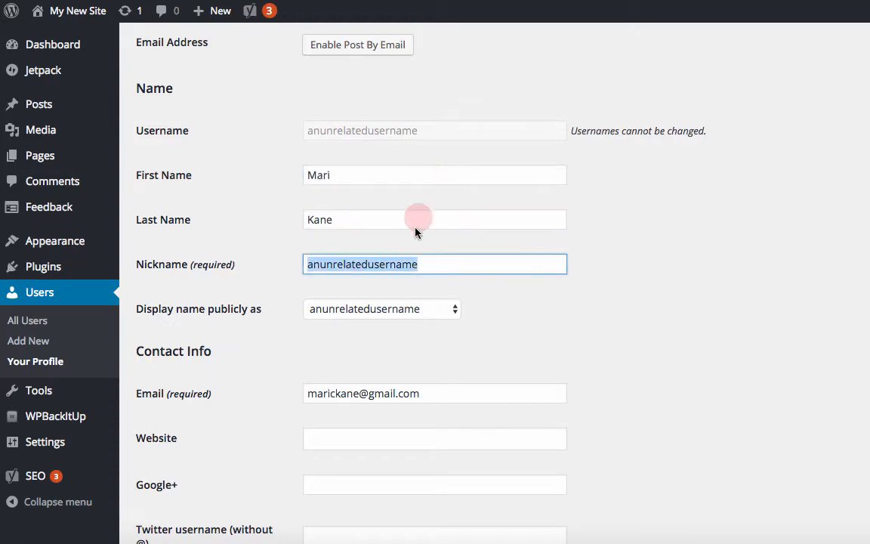
left_click(427, 310)
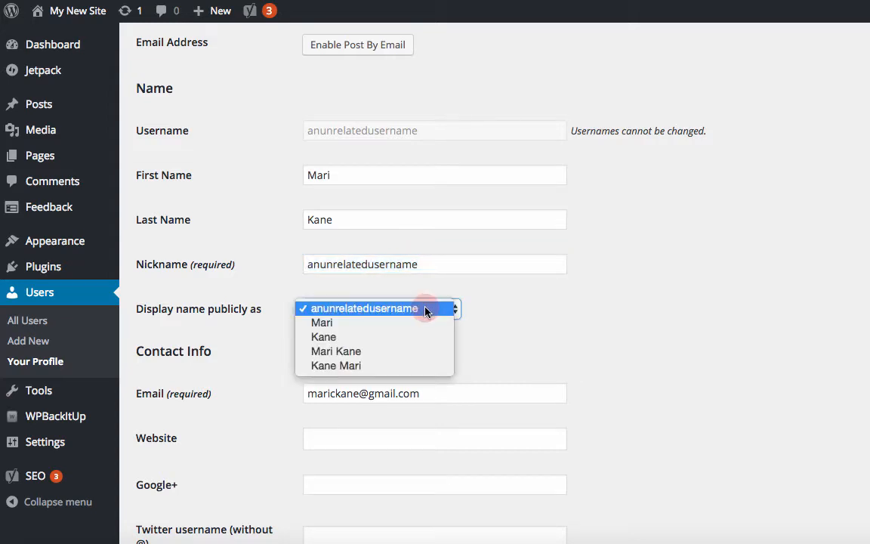
left_click(412, 352)
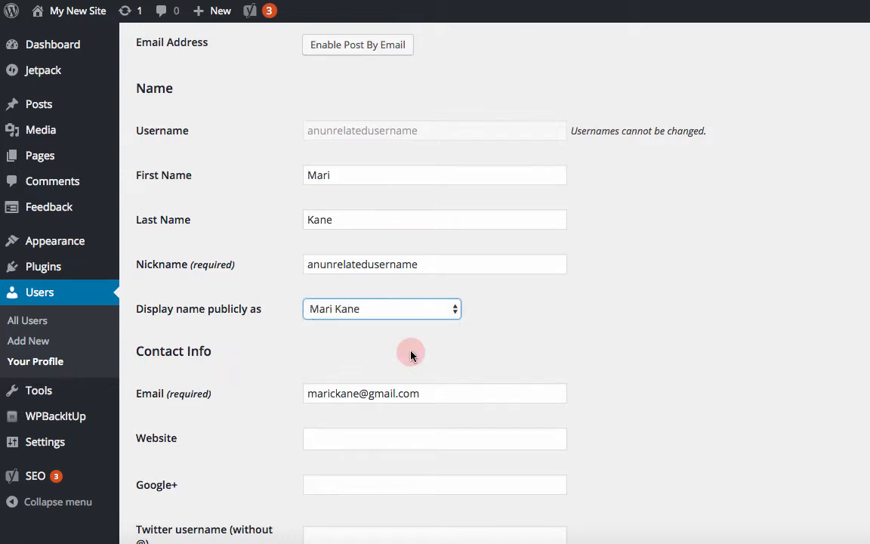
Step: Replace the nickname with "how are you"
left_click(410, 264)
double_click(410, 264)
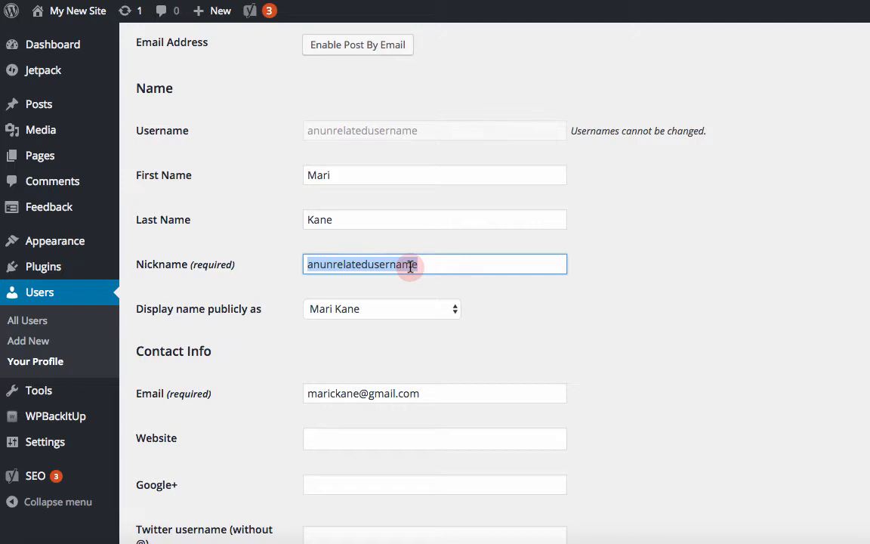
type("ho")
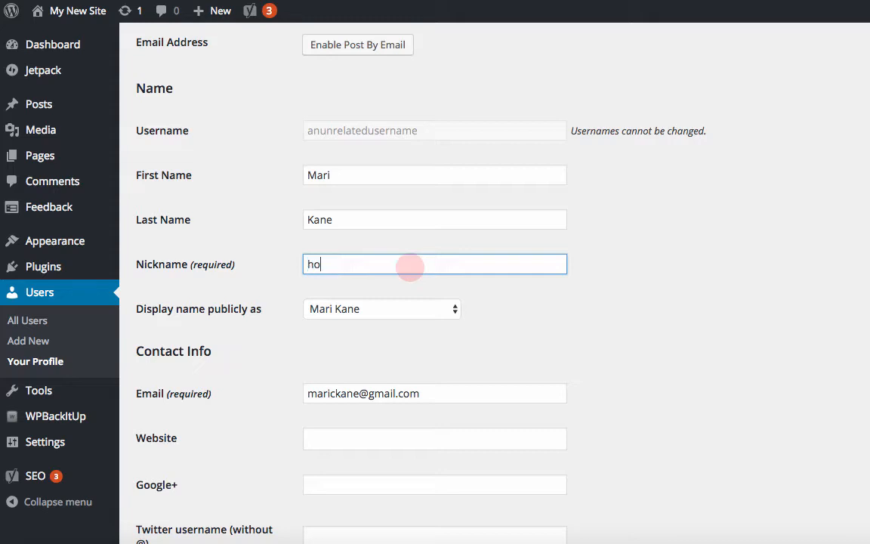
type("w are you")
key("Tab")
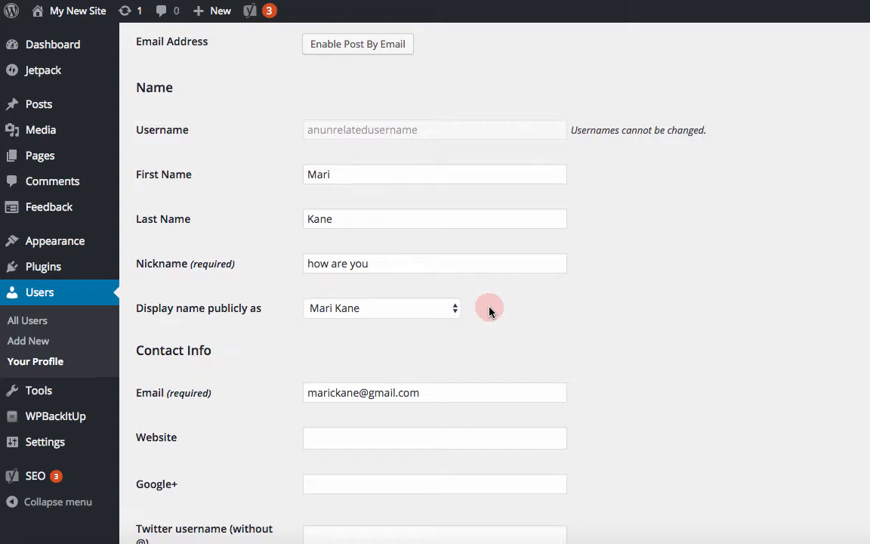
Step: Paste a short biography into the Biographical Info field
scroll(489, 310, "down", 5)
scroll(490, 306, "up", 2)
scroll(490, 307, "up", 2)
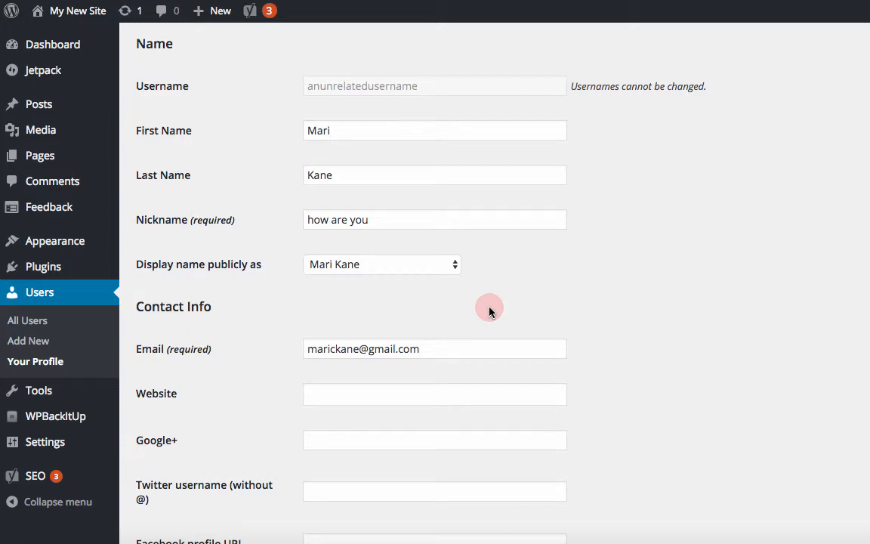
scroll(490, 310, "down", 5)
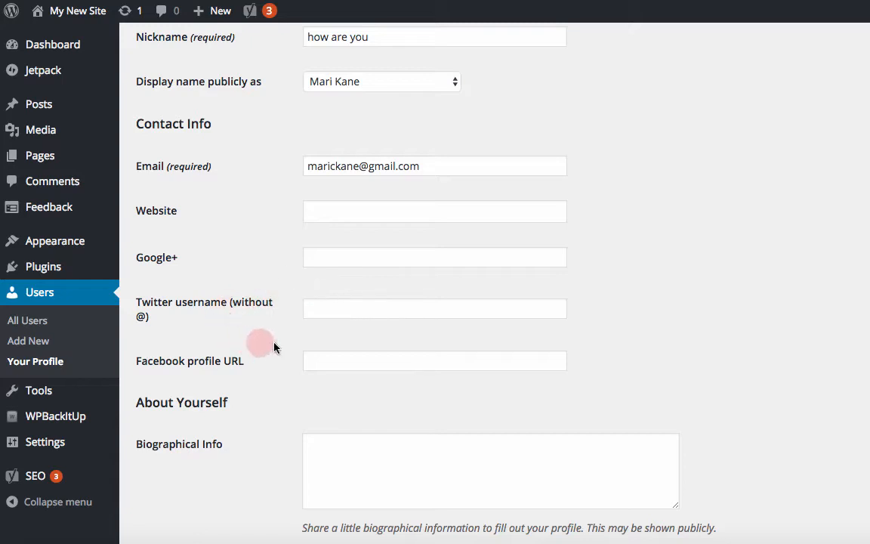
scroll(300, 372, "down", 5)
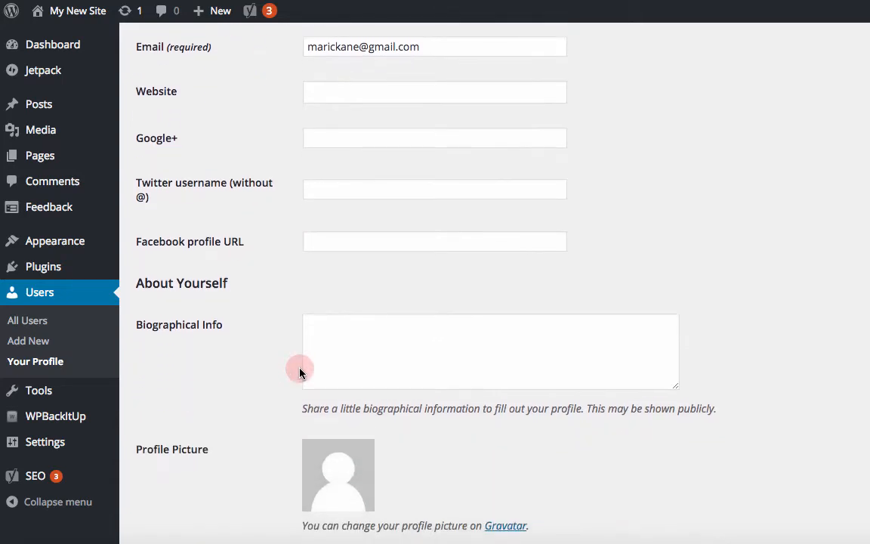
left_click(319, 275)
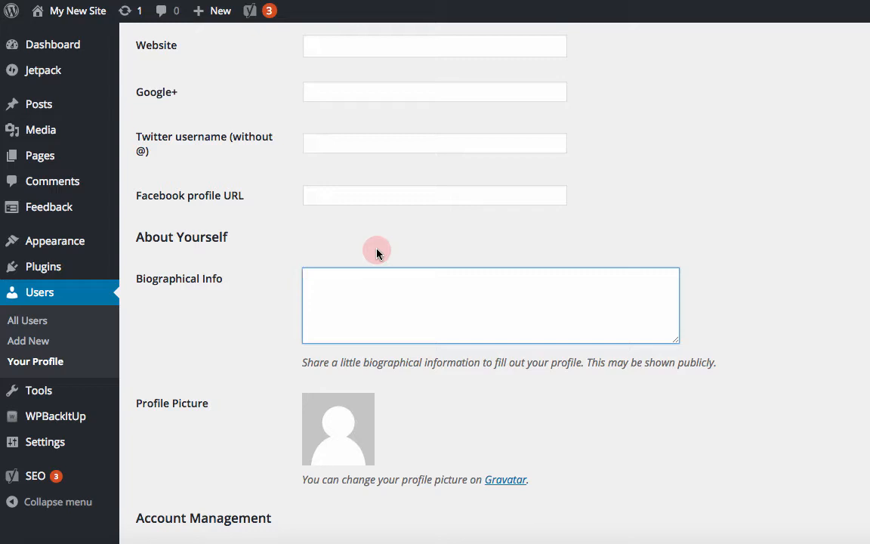
type("Mari Kane is a Blogger and WordPress Consultant living in Vancouver, BC. When she's not designing WordPress blogsites and helping people with their own, she blogs on her other site, Tasting Room Confidential.com, and web masters for the BC Travel Writers at BCATW.org. Please follow her on Twitter @blogsitestudio and Like her on Facebook.")
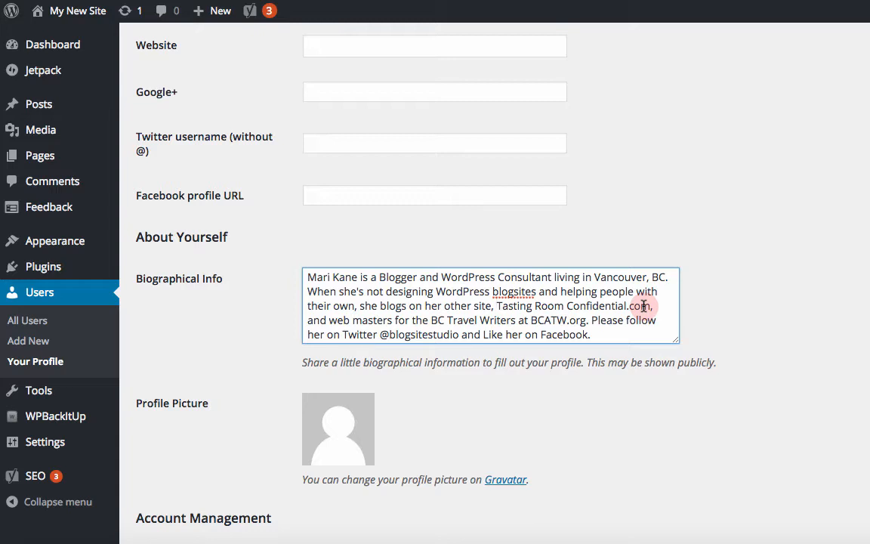
type("<a hre")
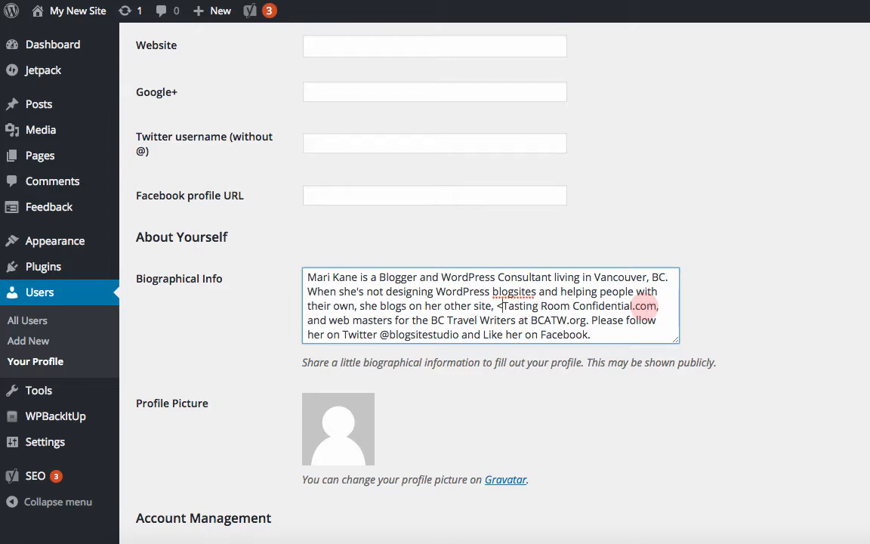
type("f")
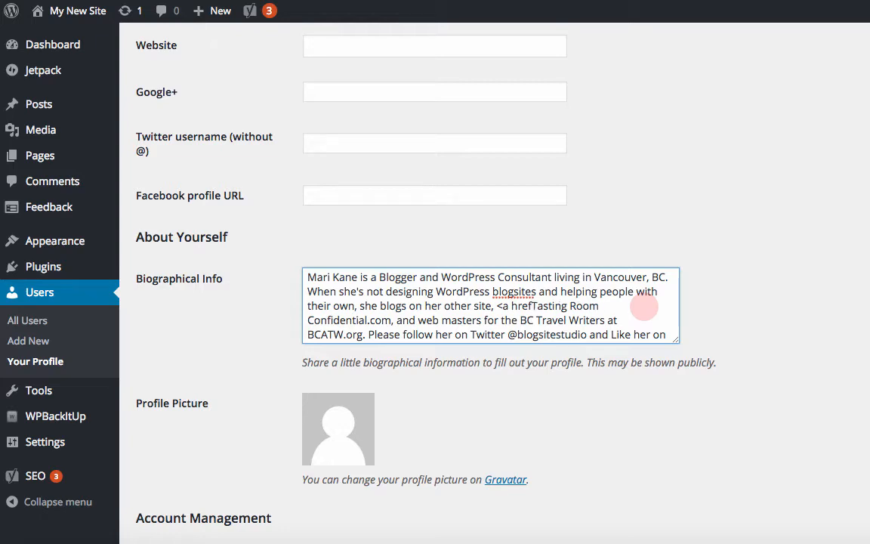
type("=\"")
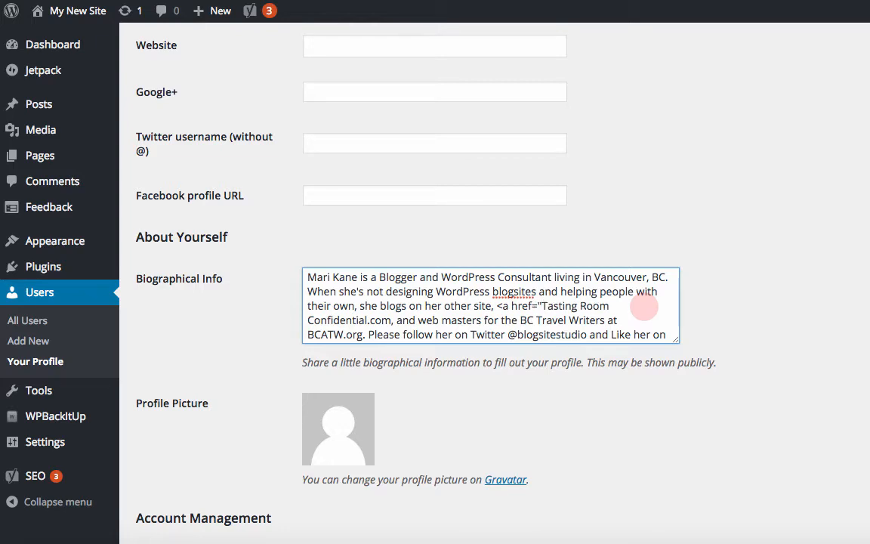
type("http")
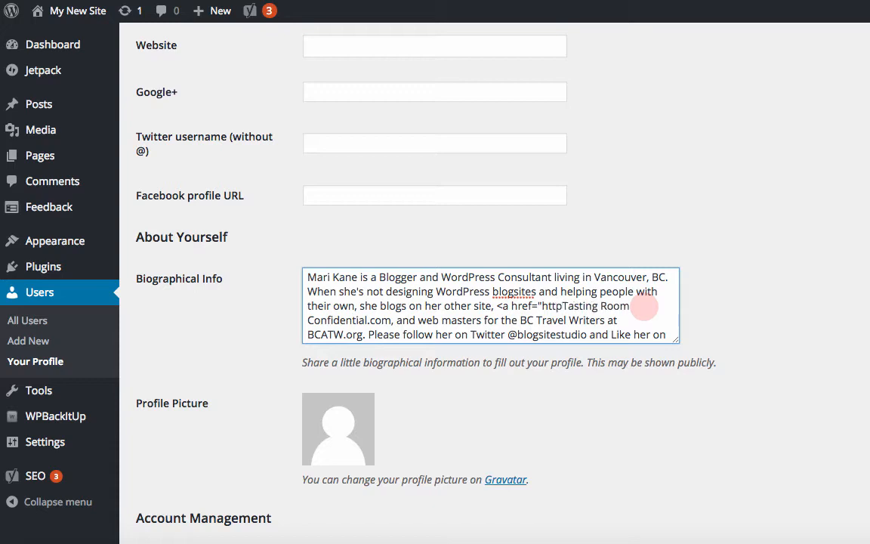
type("://")
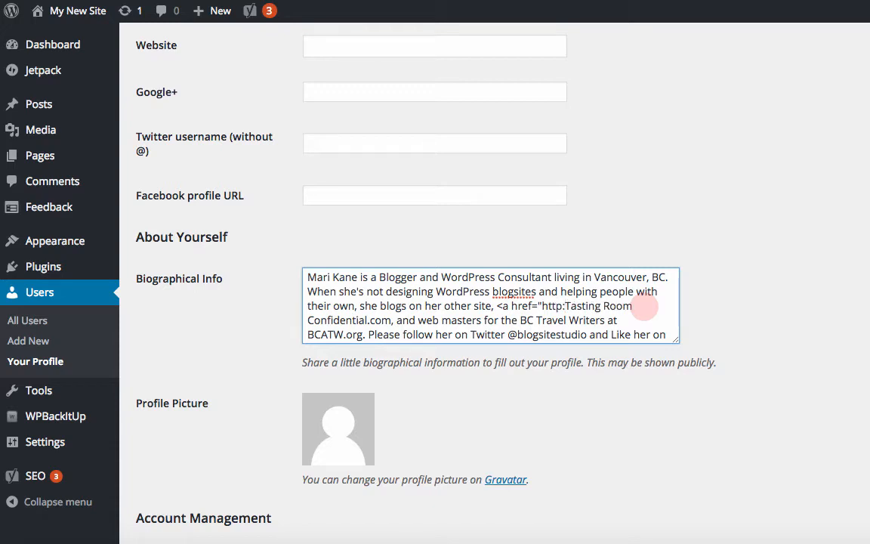
type("tastingr")
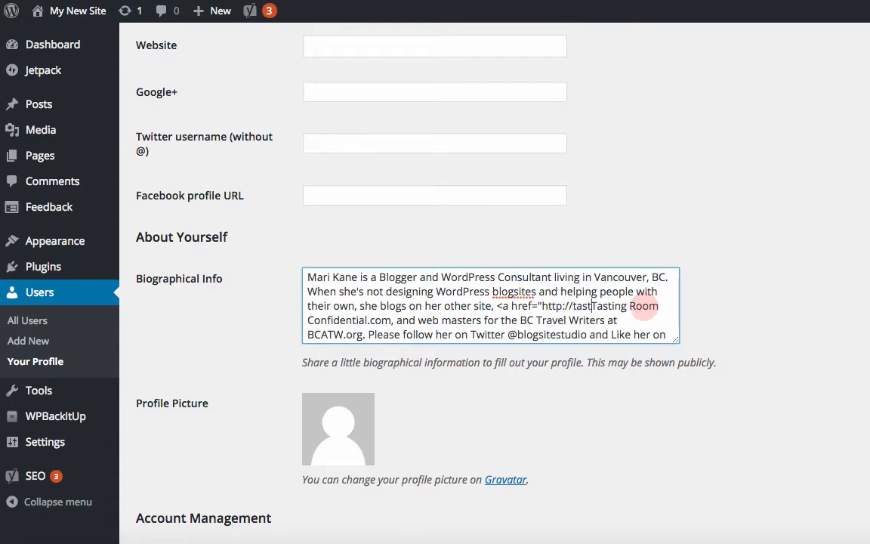
type("oomconf")
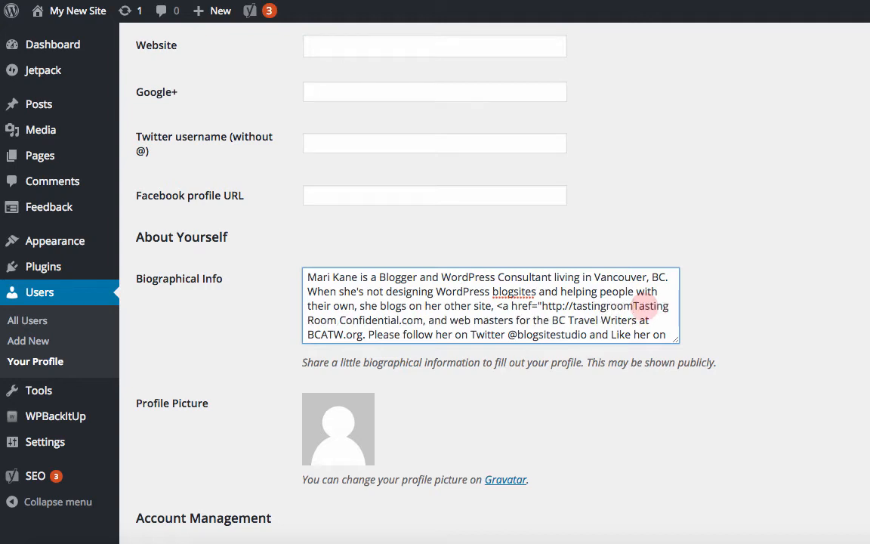
type("idential")
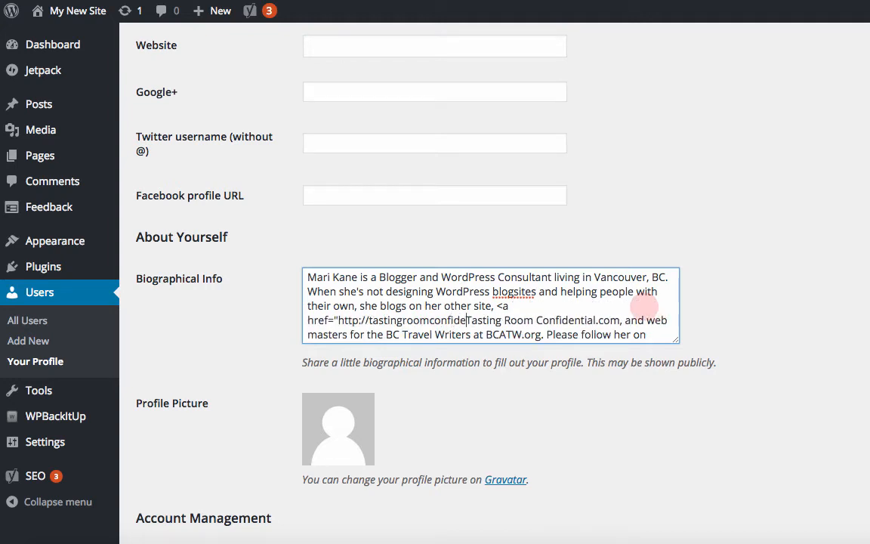
type(".com")
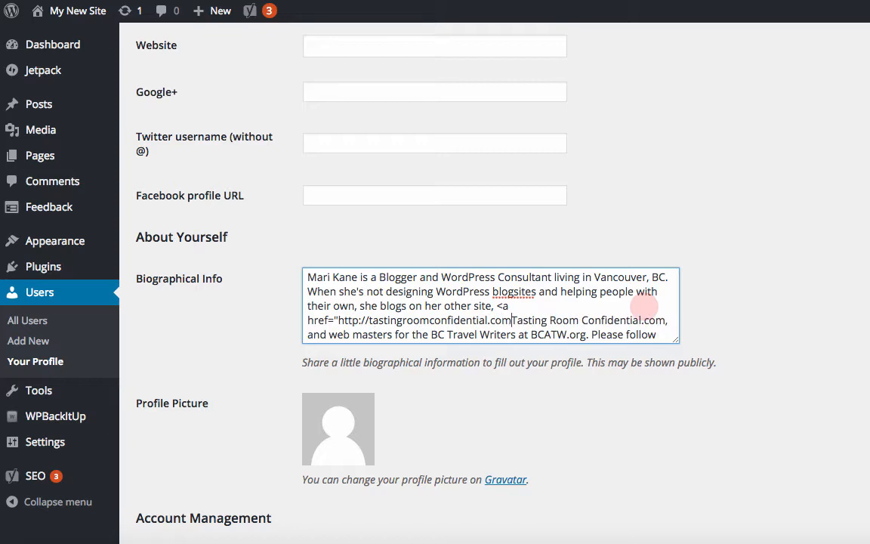
type("\"")
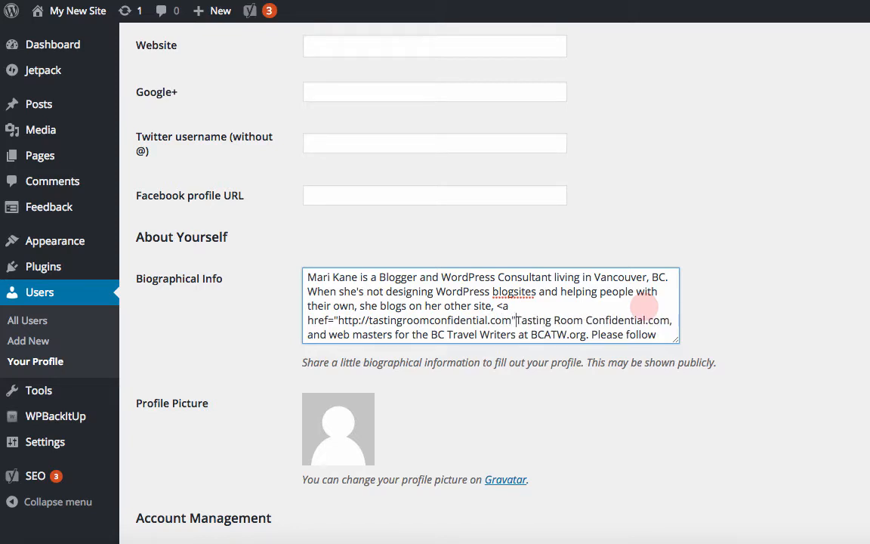
type(">")
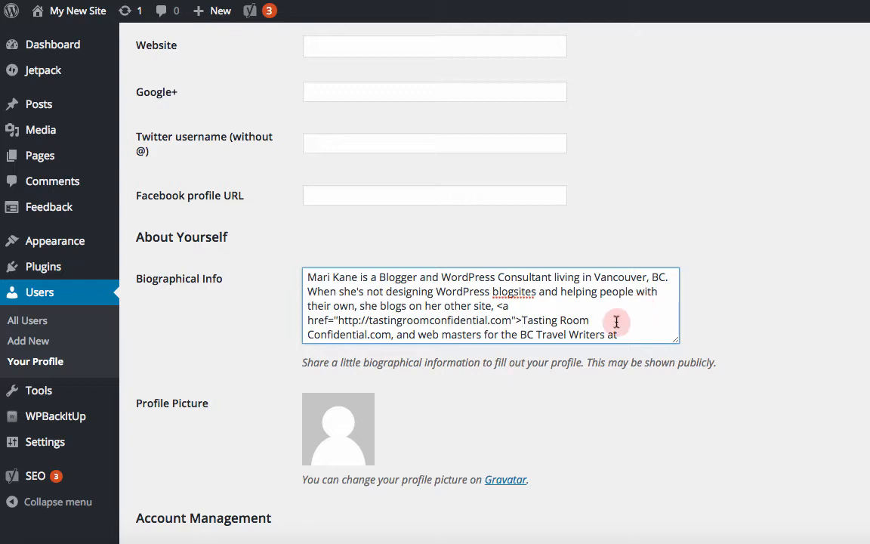
left_click(390, 338)
type("</")
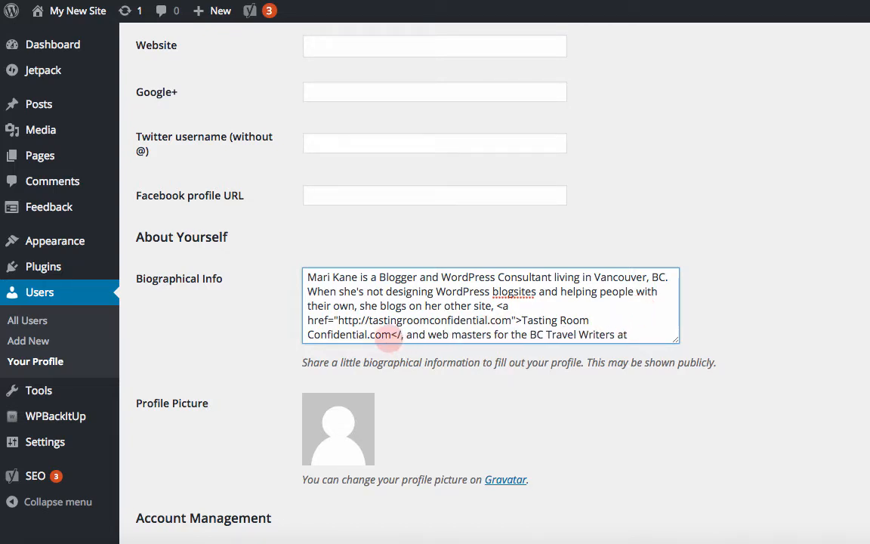
type("a")
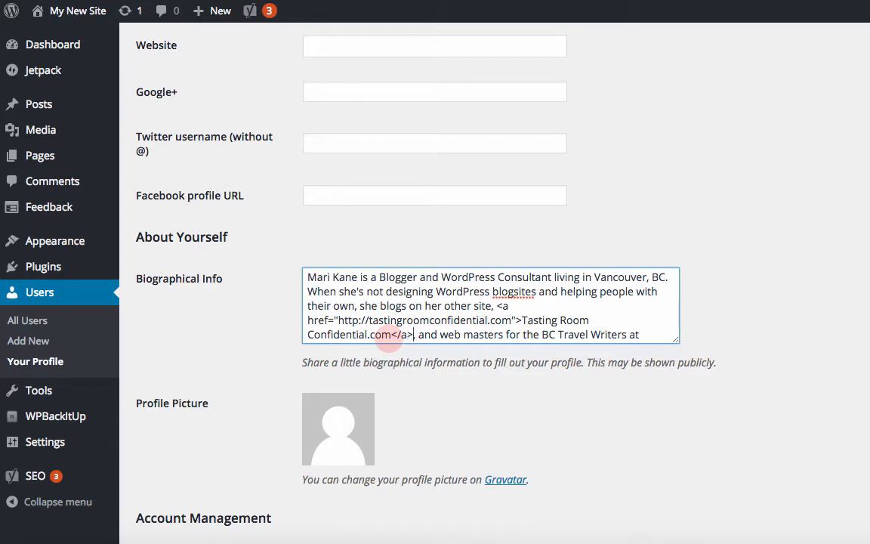
type(">")
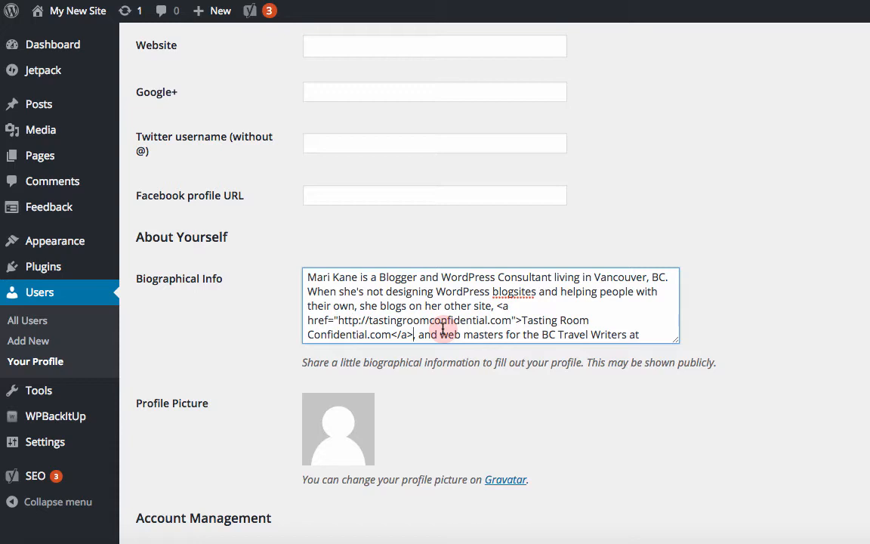
Step: Scroll through the profile to review the name, contact info, biography and account management sections
scroll(468, 322, "down", 1)
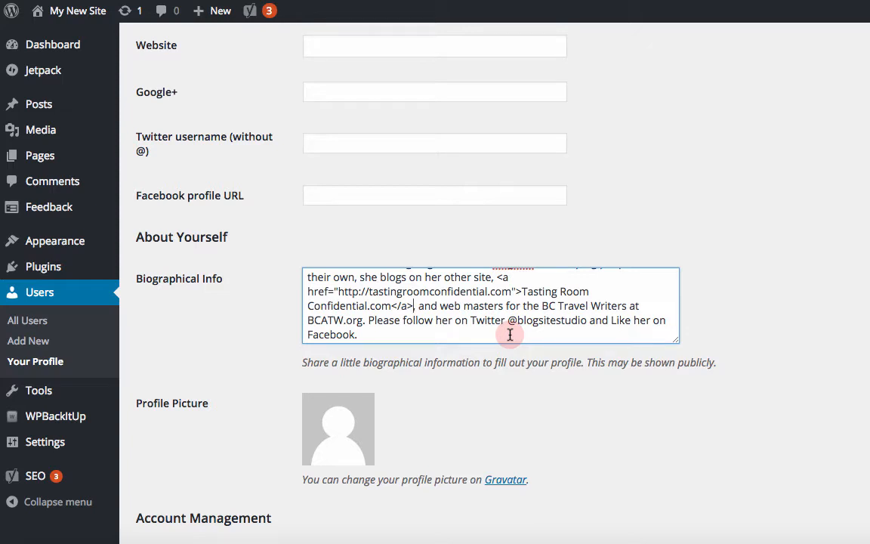
scroll(412, 414, "down", 4)
scroll(412, 414, "down", 3)
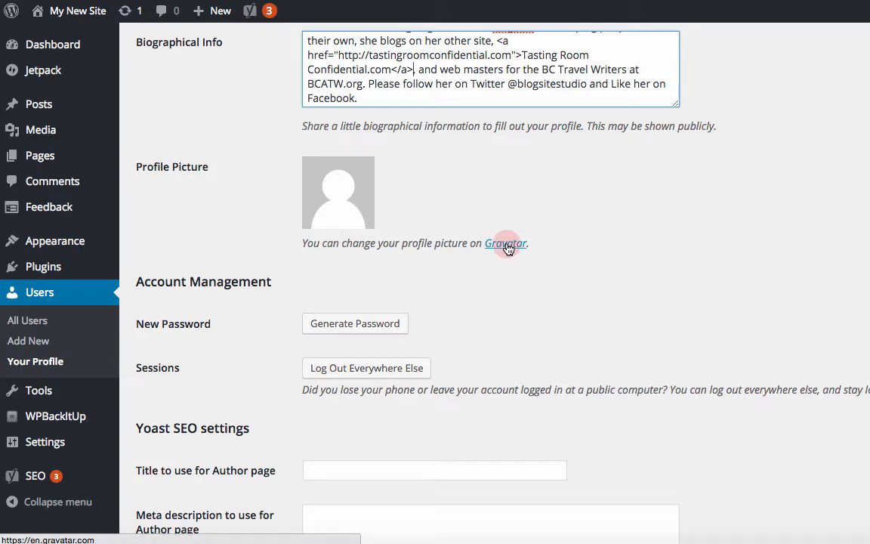
scroll(507, 247, "up", 10)
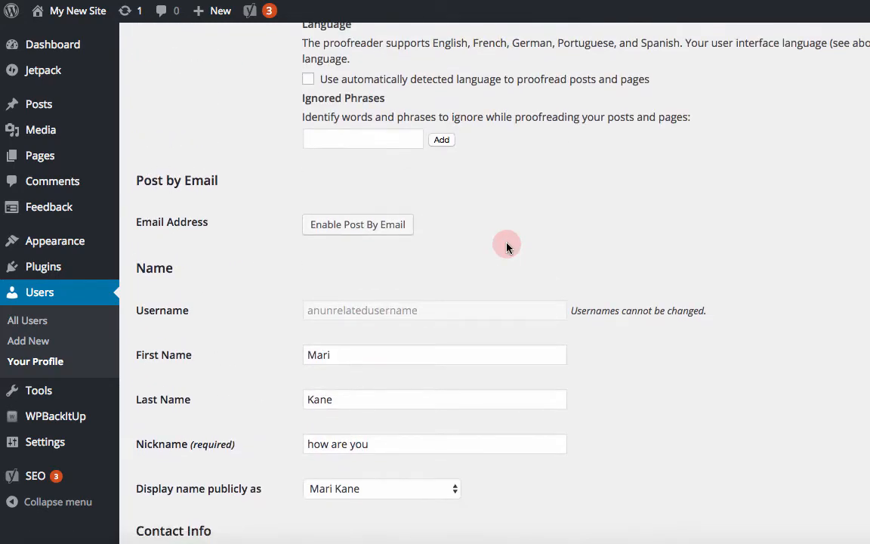
scroll(507, 247, "down", 3)
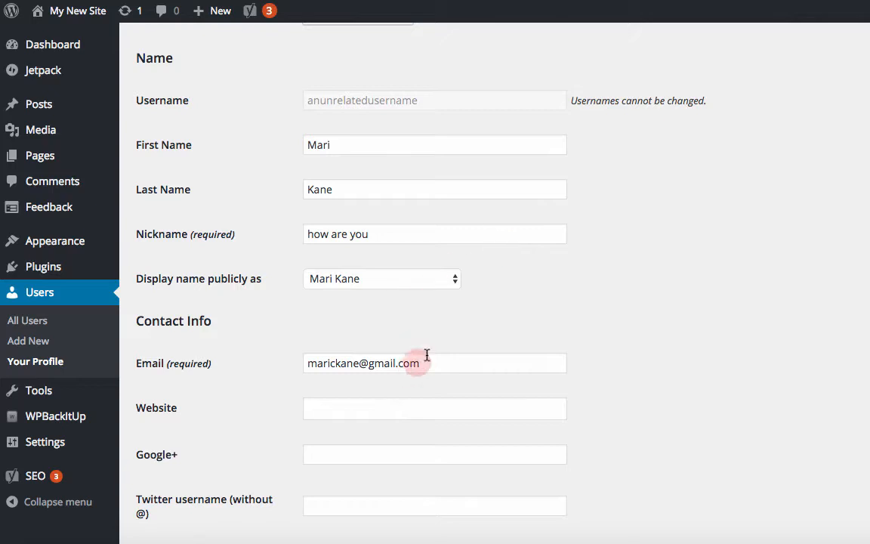
scroll(606, 305, "down", 6)
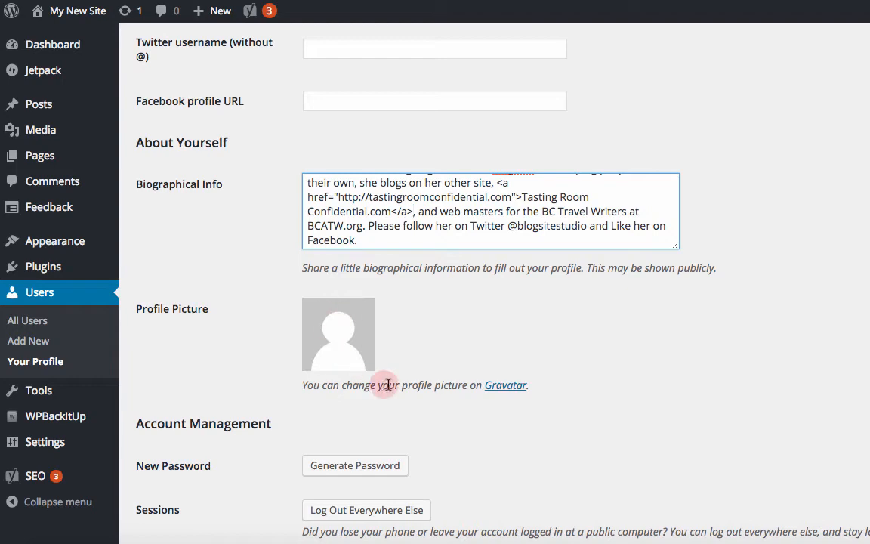
scroll(442, 357, "down", 5)
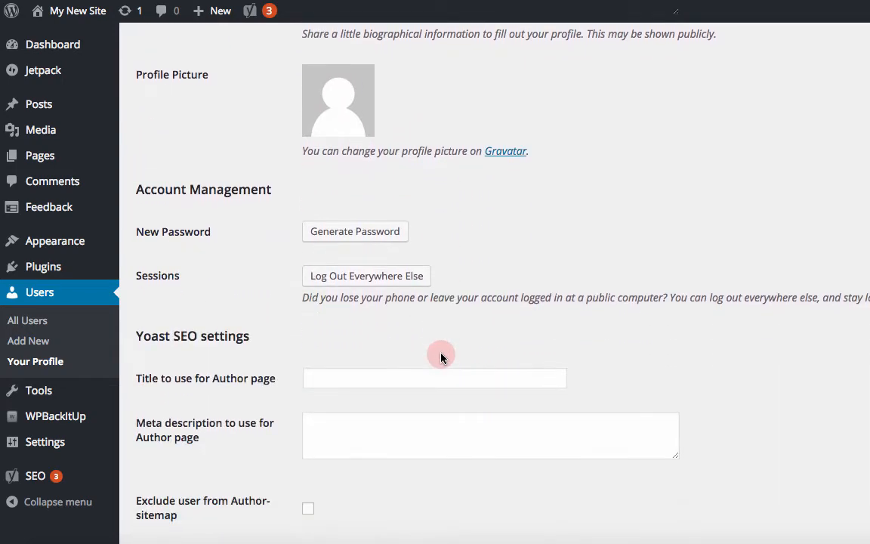
scroll(442, 357, "down", 1)
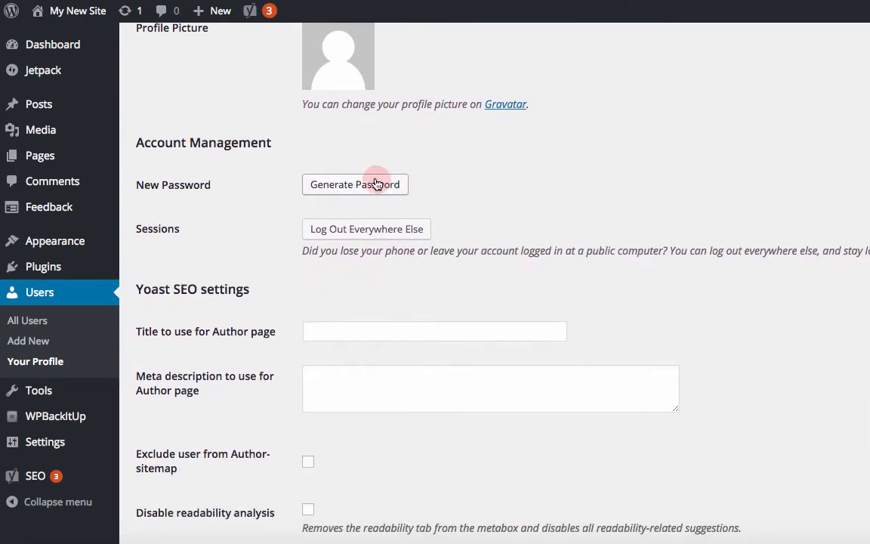
Step: Generate a new password, replace it with a custom strong account password, and update the profile
left_click(377, 186)
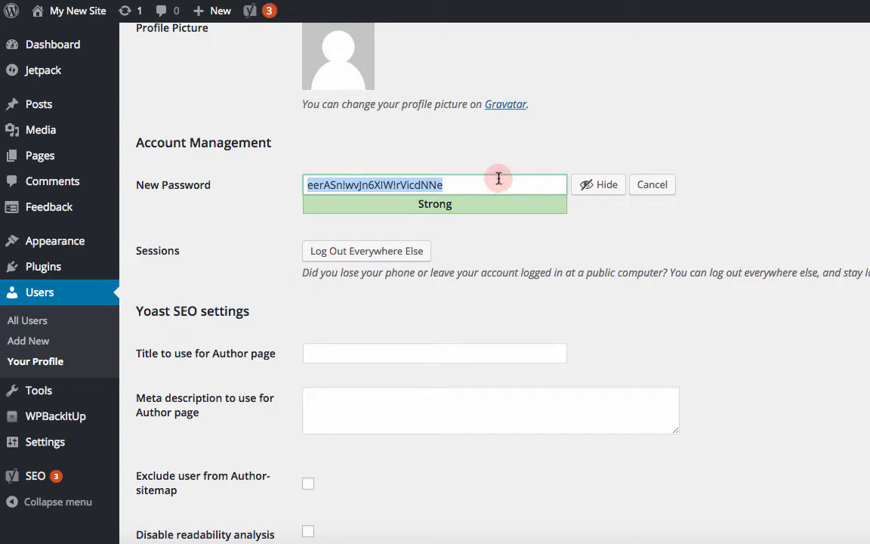
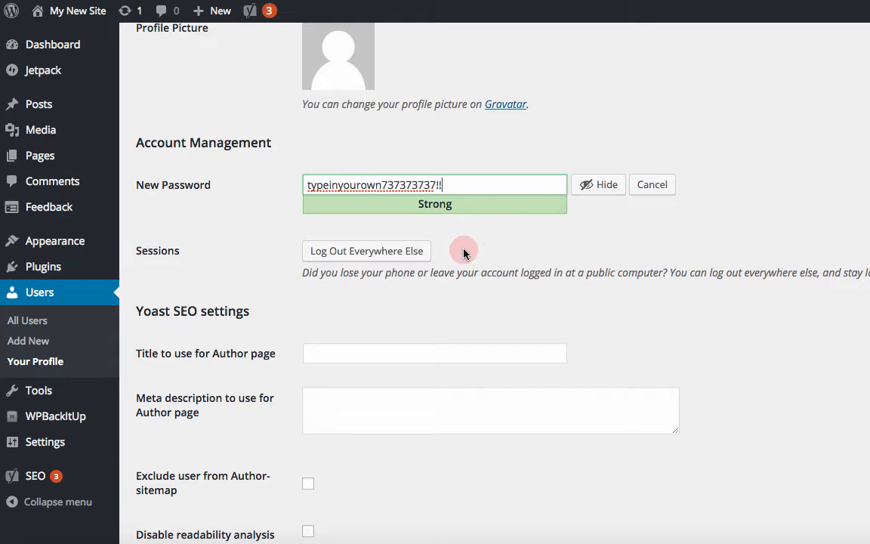
scroll(466, 252, "down", 5)
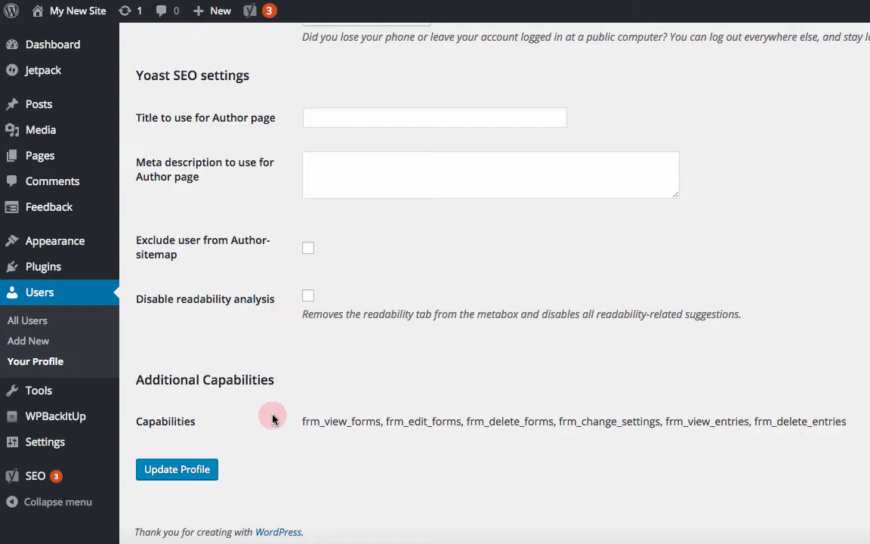
left_click(195, 471)
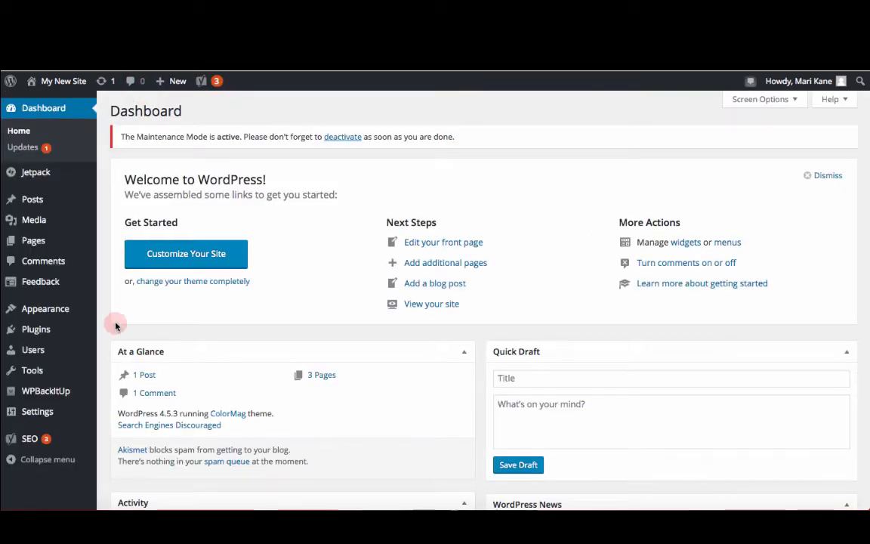
Step: Open the theme Customizer and check the Site Identity section's title and tagline
mouse_move(89, 316)
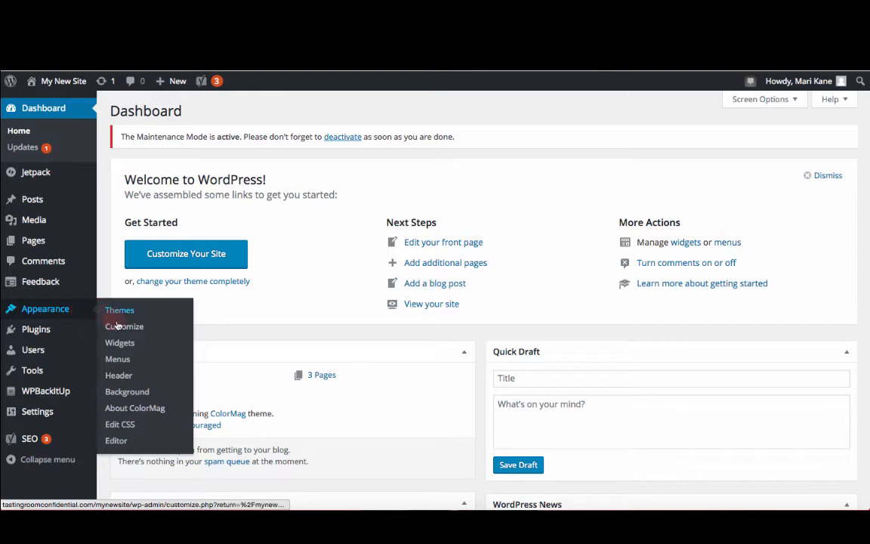
left_click(121, 331)
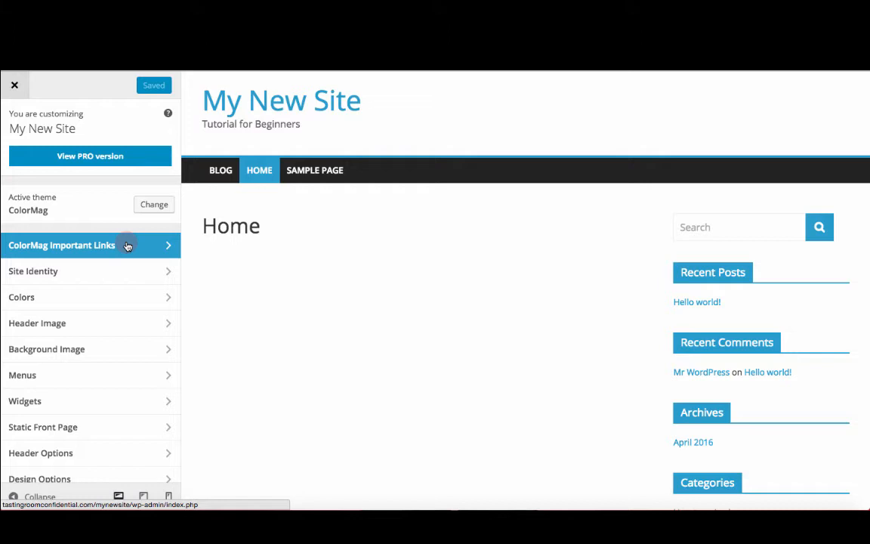
left_click(116, 272)
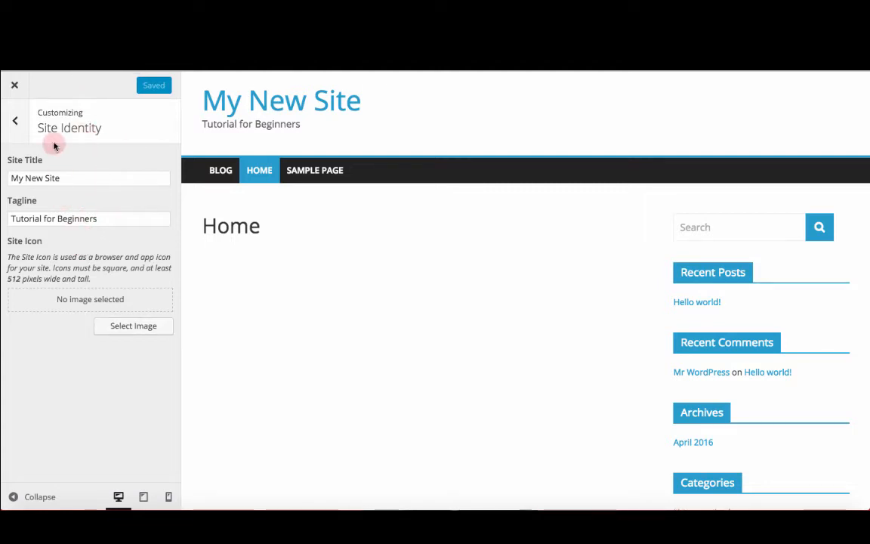
left_click(15, 120)
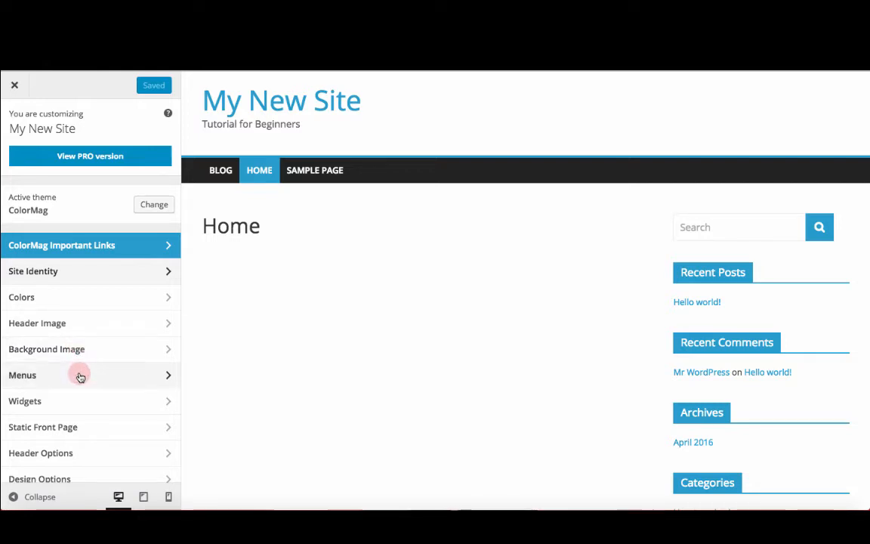
Step: Upload "my new site logo.jpg" from the Pictures folder and choose it as the header logo under Header Options
scroll(80, 377, "down", 3)
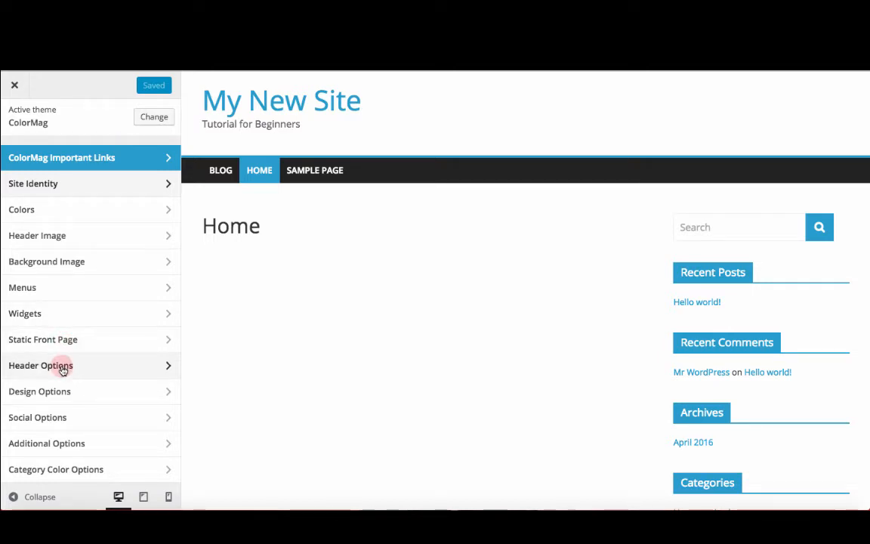
left_click(63, 370)
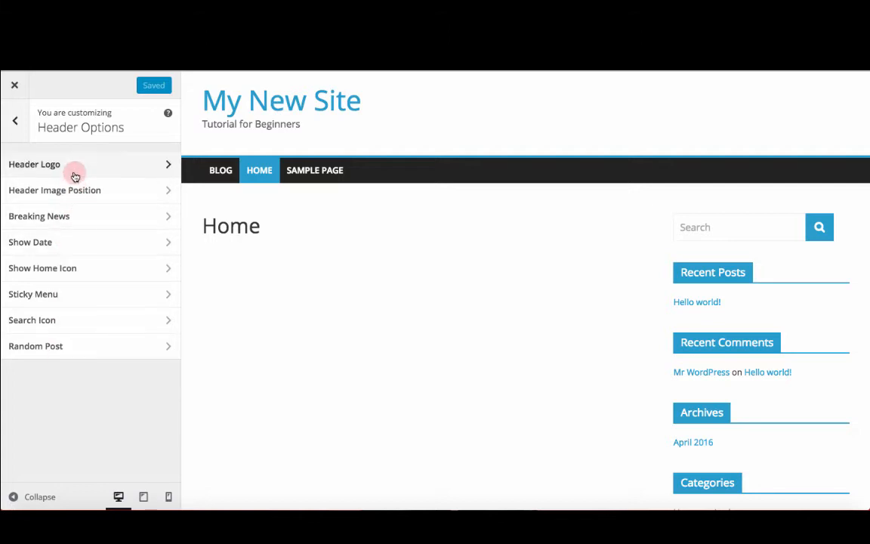
left_click(58, 165)
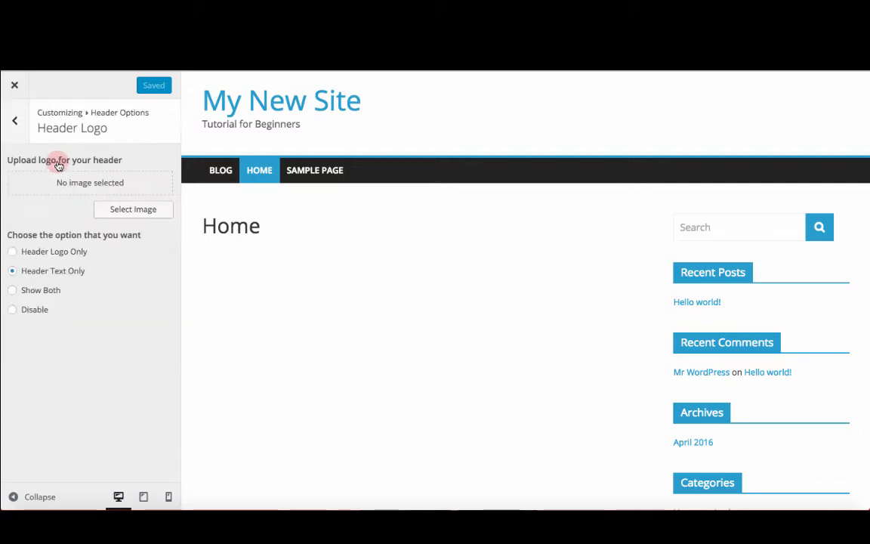
left_click(141, 213)
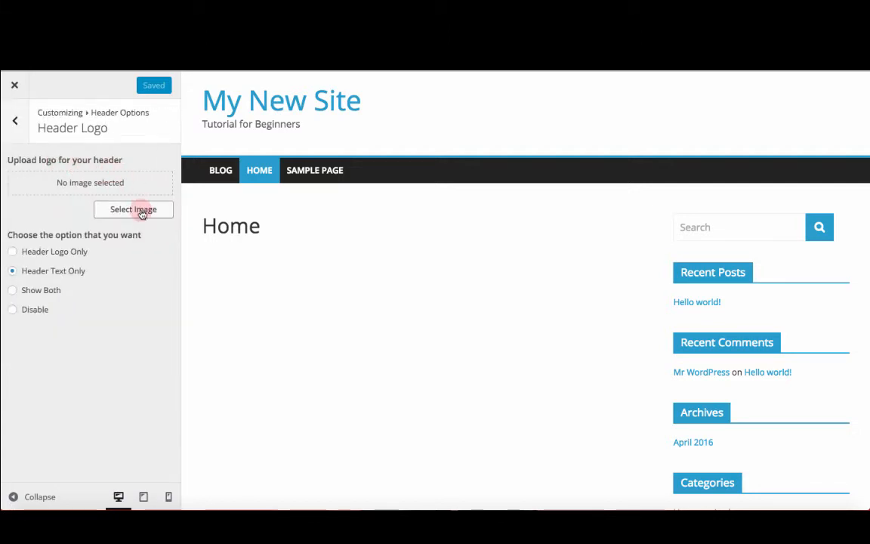
left_click(141, 213)
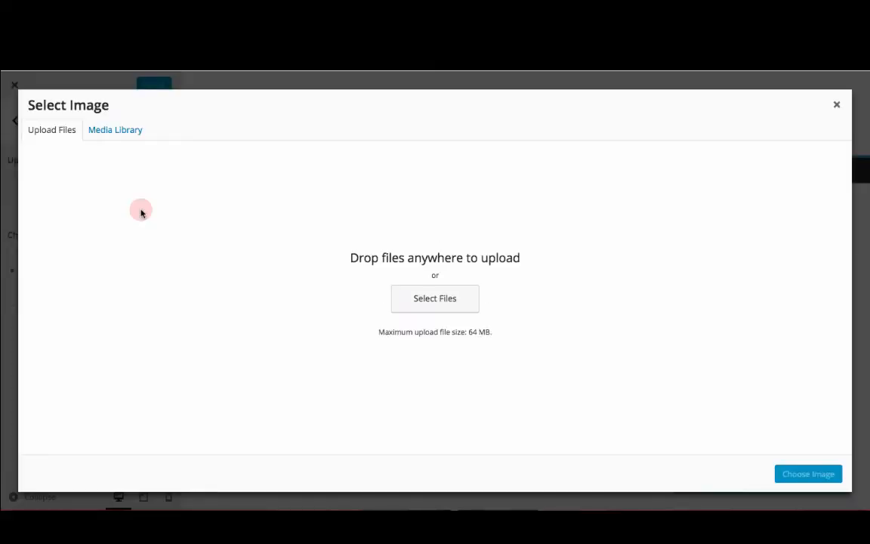
left_click(440, 303)
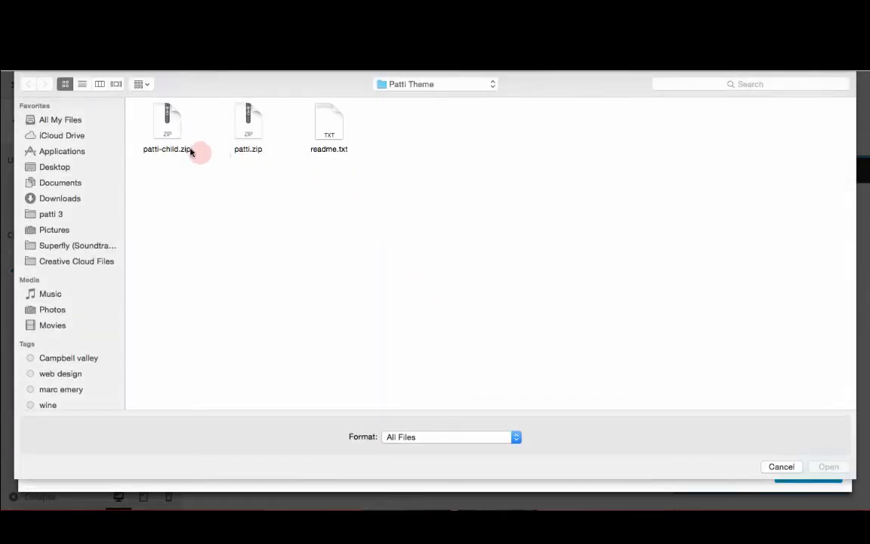
left_click(60, 168)
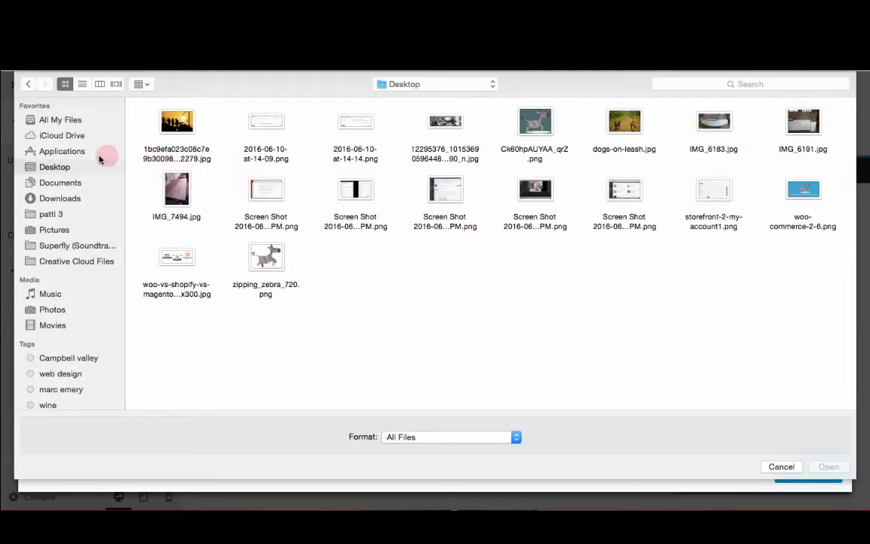
left_click(81, 84)
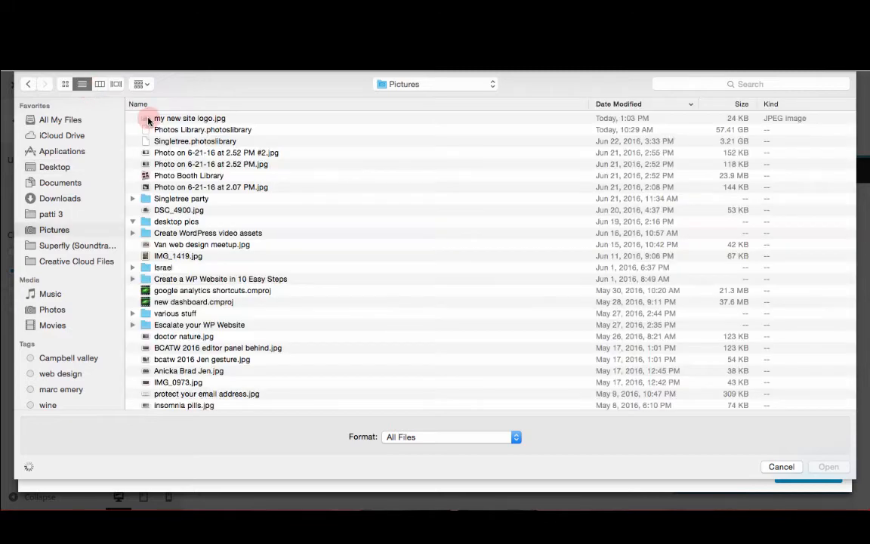
double_click(149, 119)
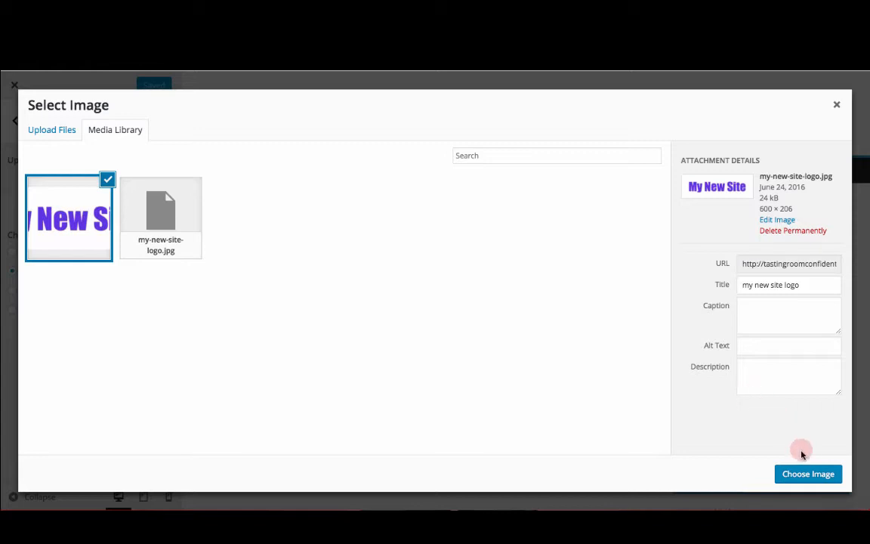
left_click(796, 475)
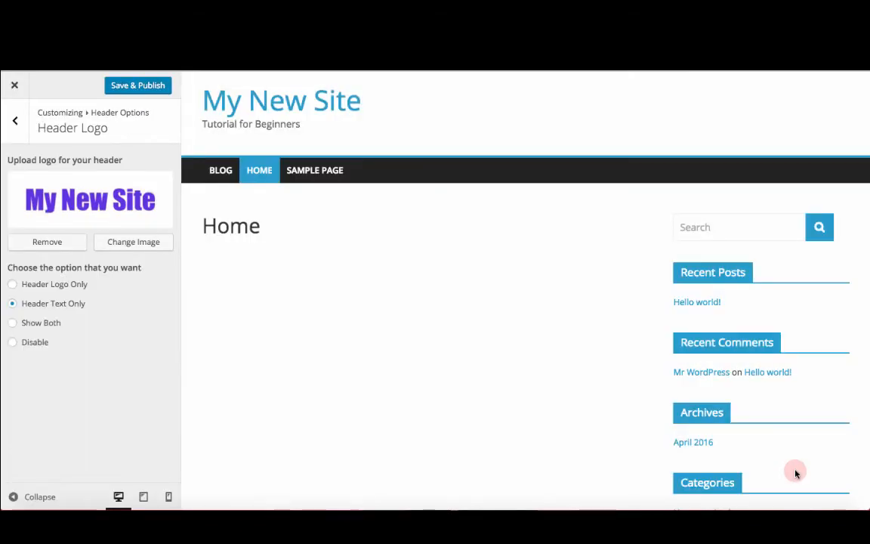
Step: Compare the header display options and set the header to Header Logo Only
left_click(12, 284)
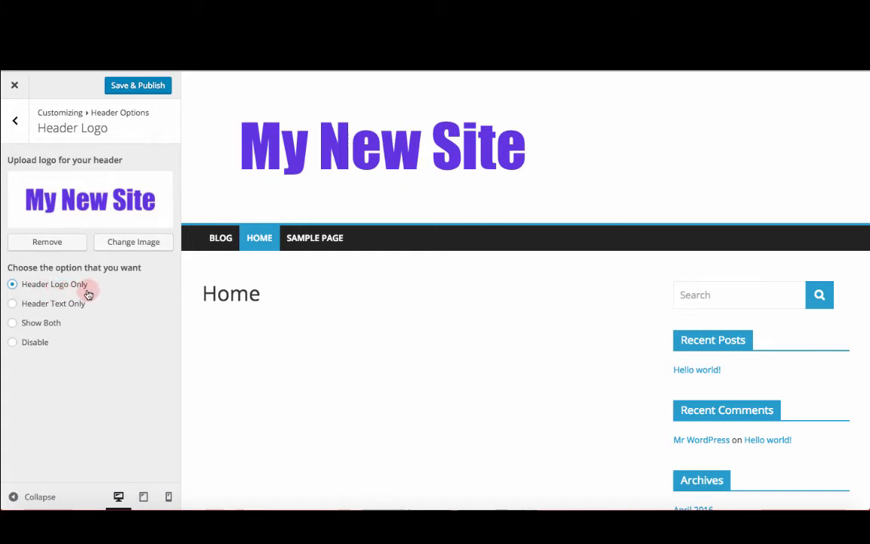
left_click(34, 303)
left_click(15, 323)
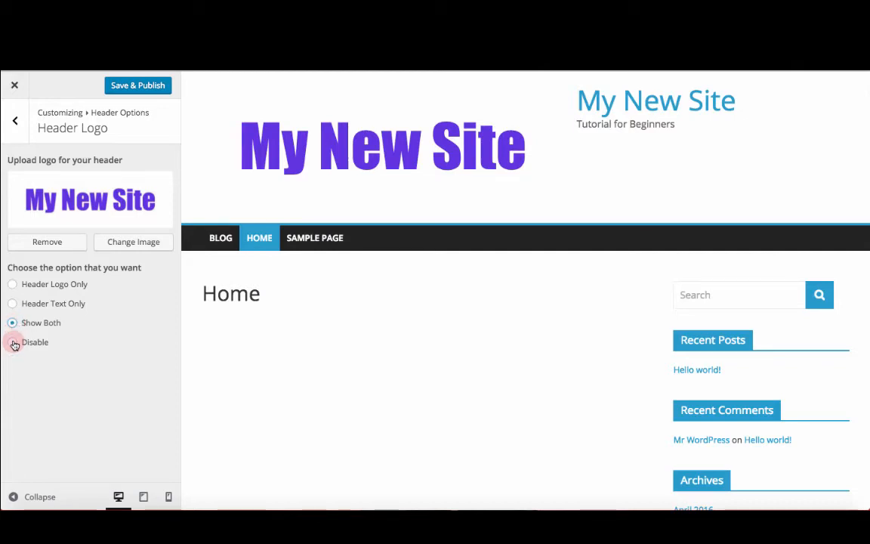
left_click(13, 285)
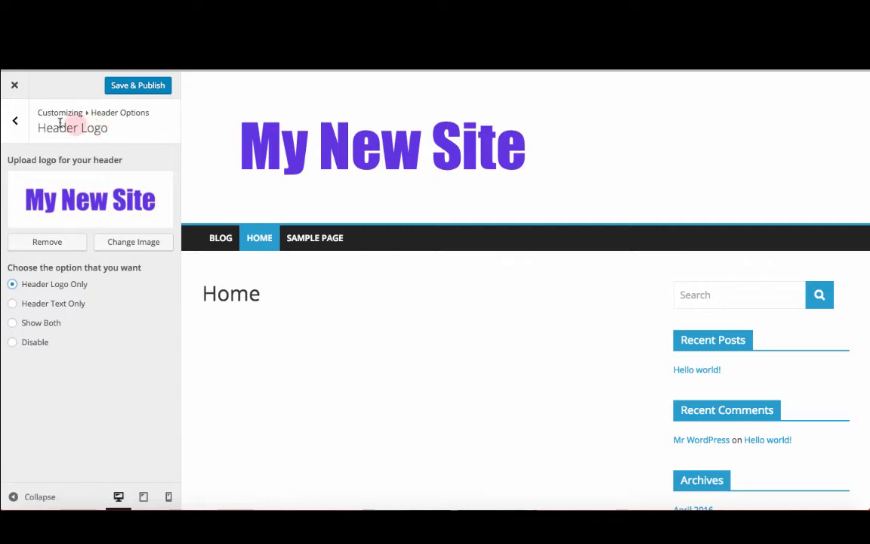
Step: Go to the Menus section and check which menus are available for the Primary Menu location
left_click(18, 122)
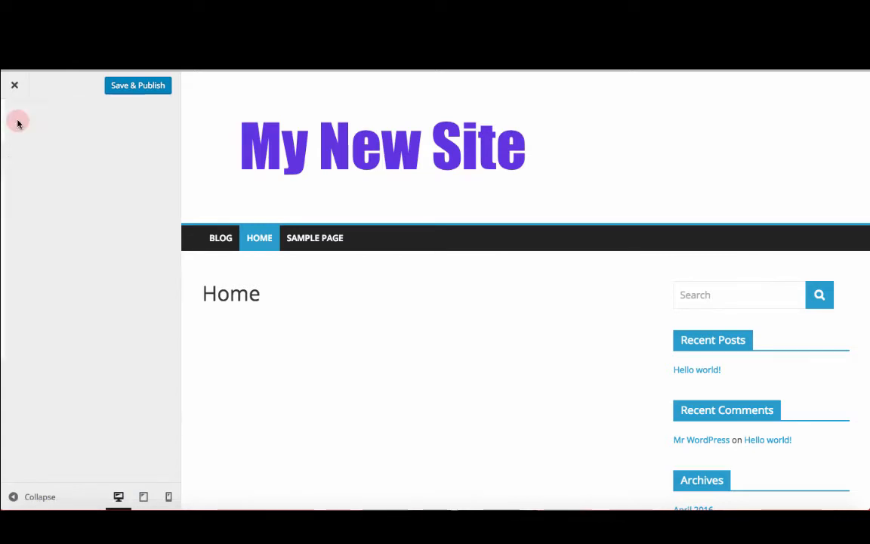
left_click(15, 121)
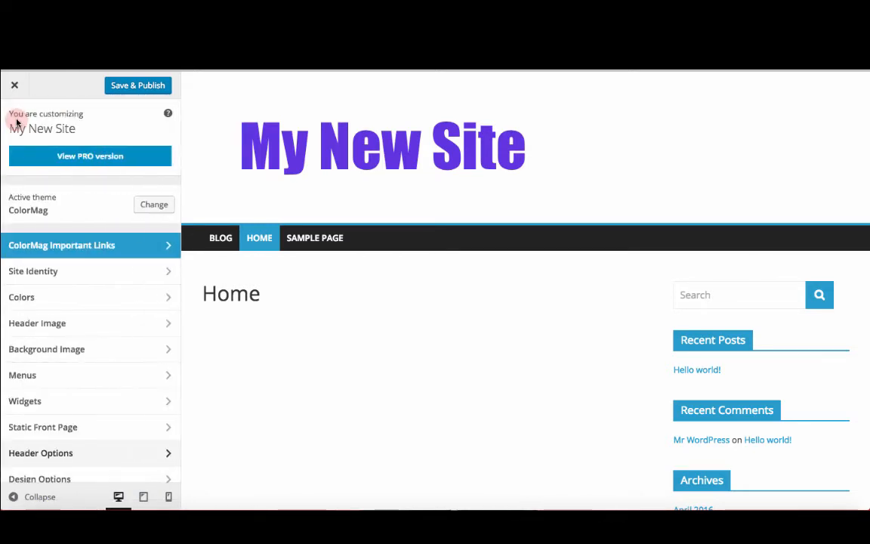
scroll(91, 297, "down", 2)
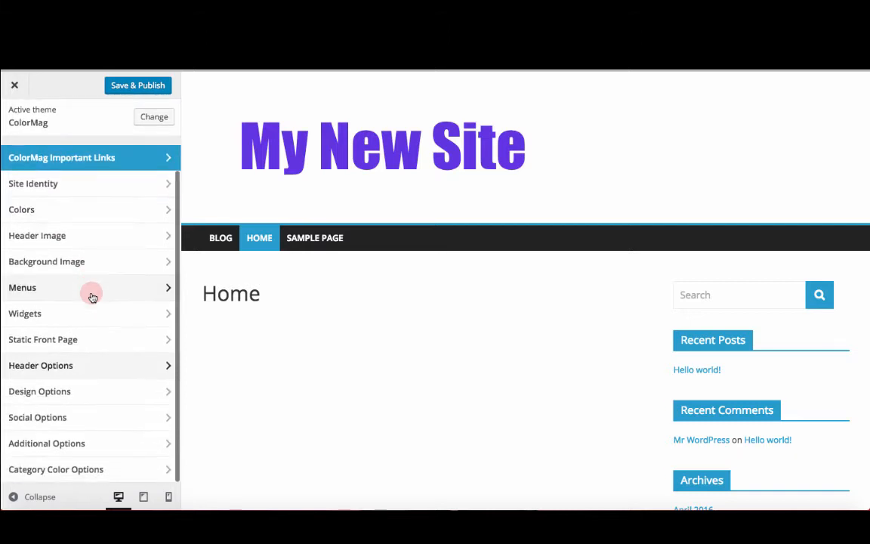
left_click(43, 287)
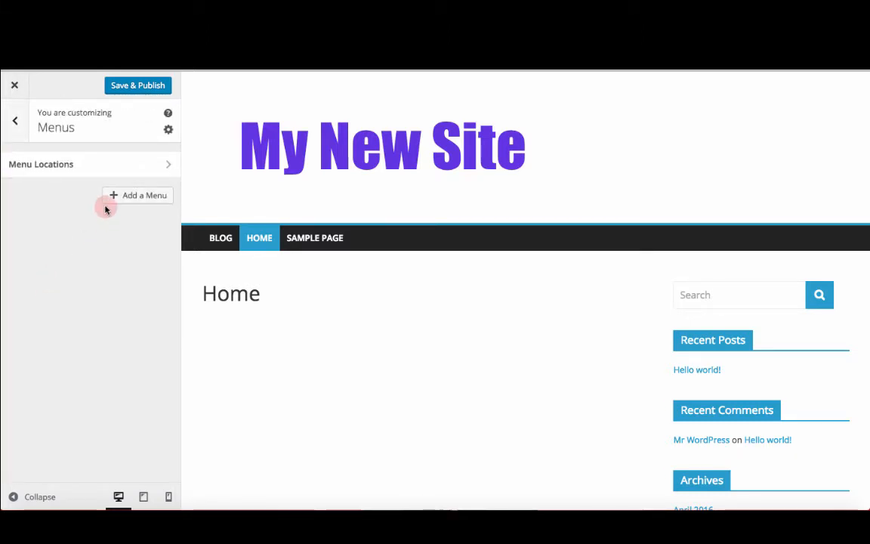
left_click(143, 167)
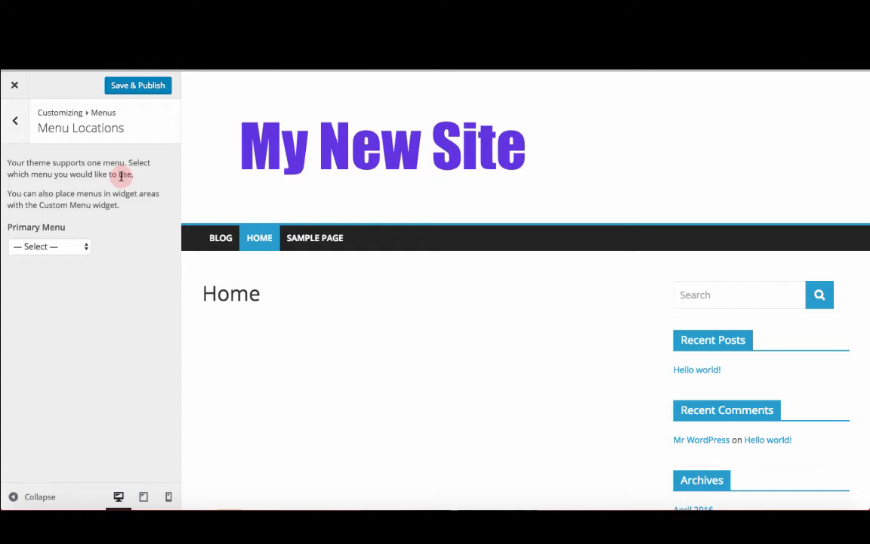
left_click(81, 247)
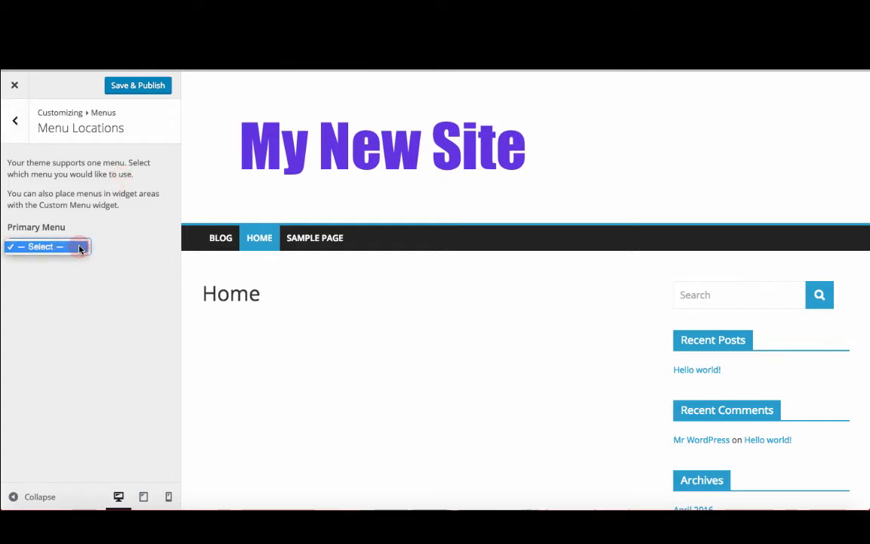
left_click(81, 247)
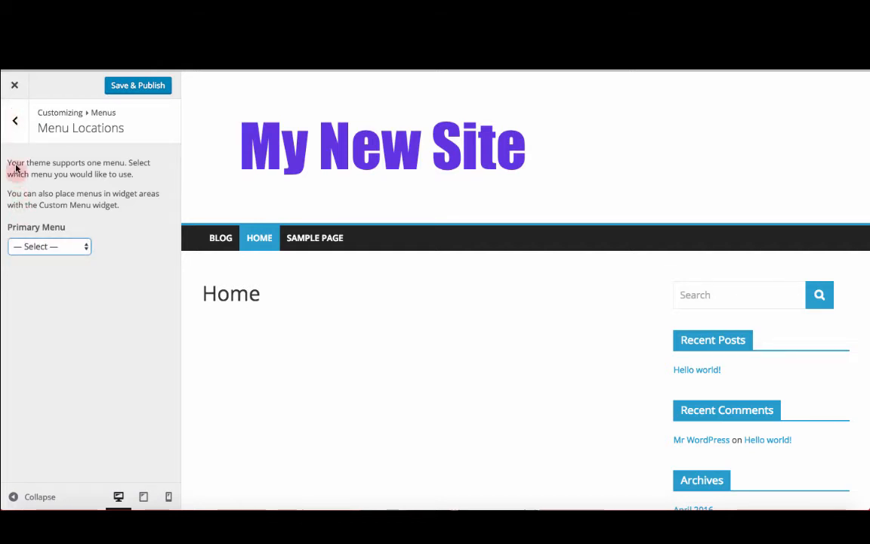
left_click(36, 246)
left_click(36, 246)
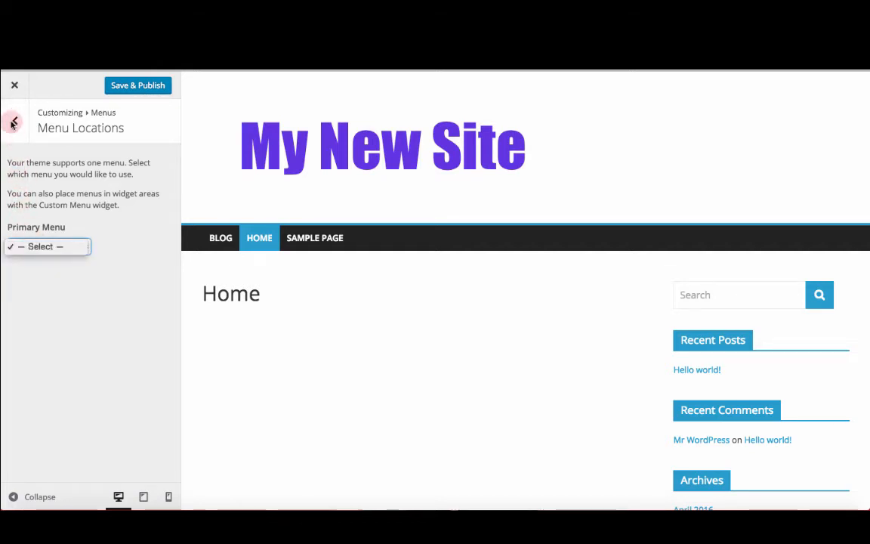
left_click(14, 120)
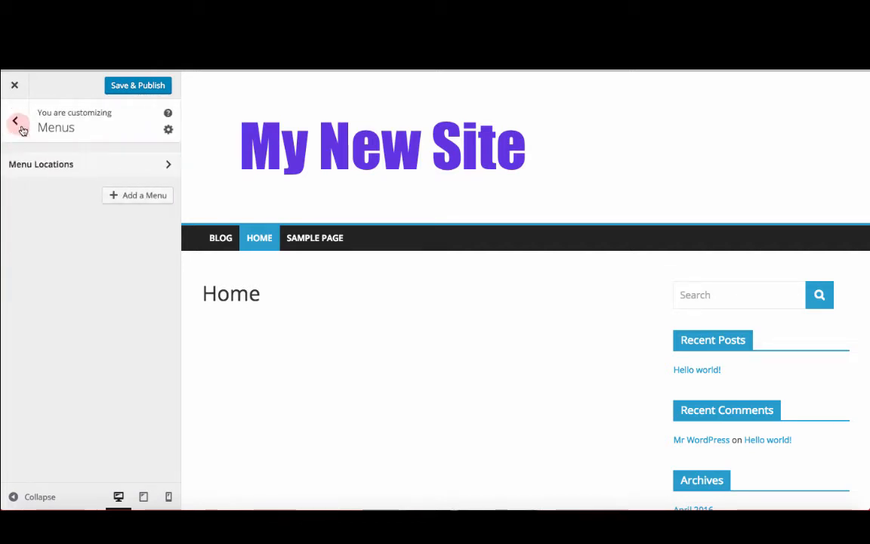
Step: Create a menu named "New Menu" and assign it to the Primary Menu location
left_click(126, 195)
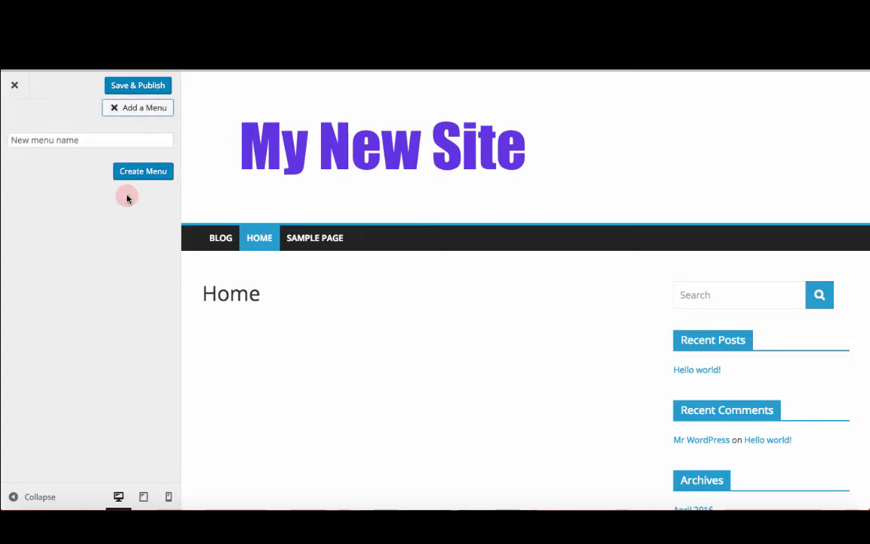
left_click(129, 140)
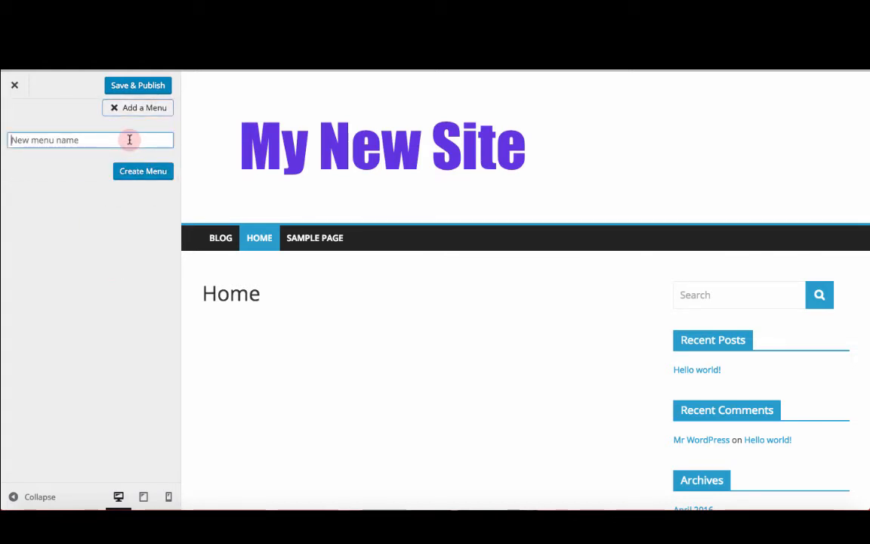
type("New Menu")
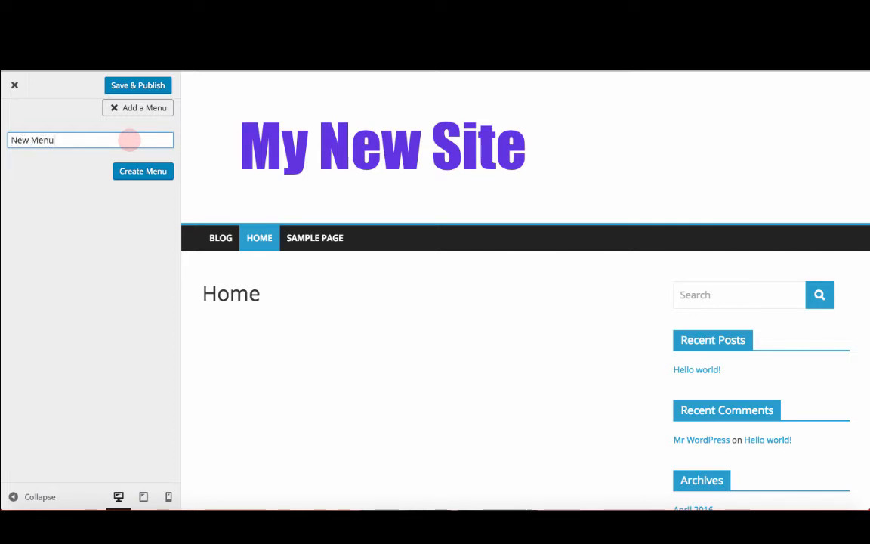
left_click(150, 169)
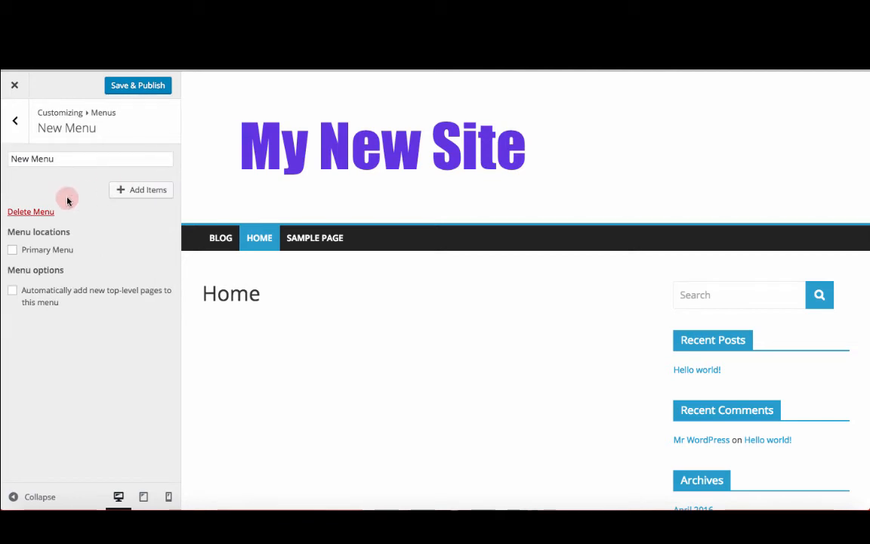
left_click(14, 252)
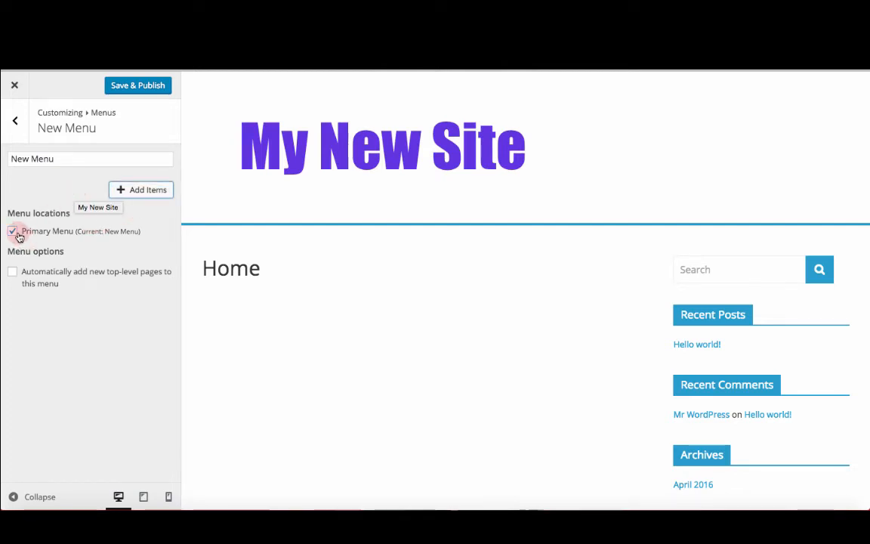
Step: Open the add-items panel and browse the Custom Links, Posts, Pages and Categories item lists
left_click(130, 190)
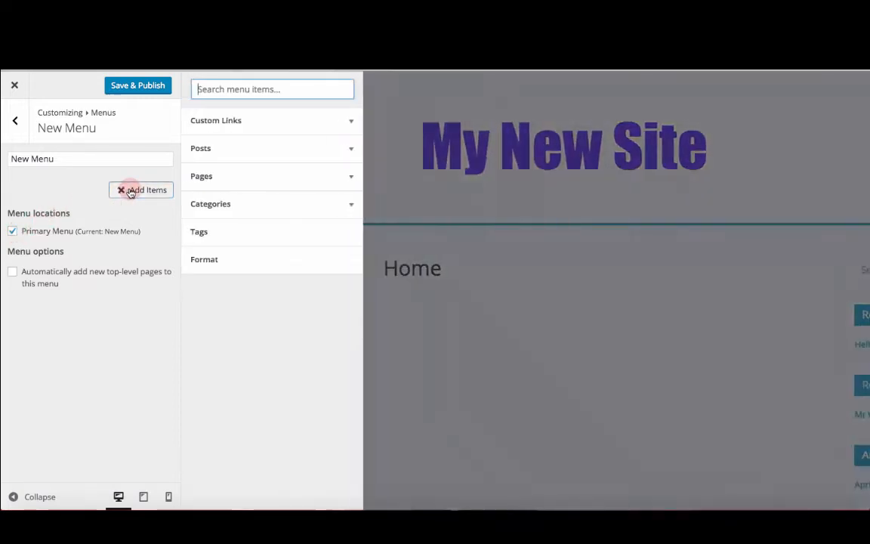
left_click(335, 121)
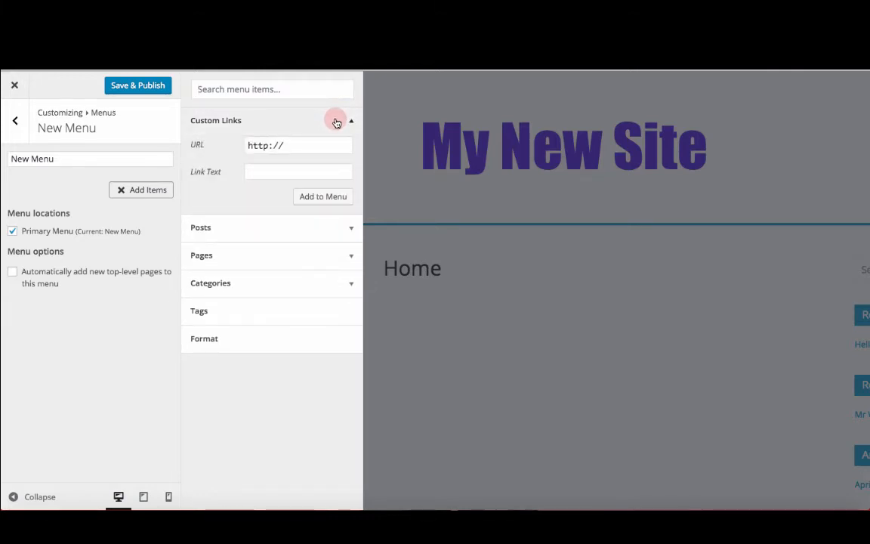
left_click(337, 123)
left_click(332, 148)
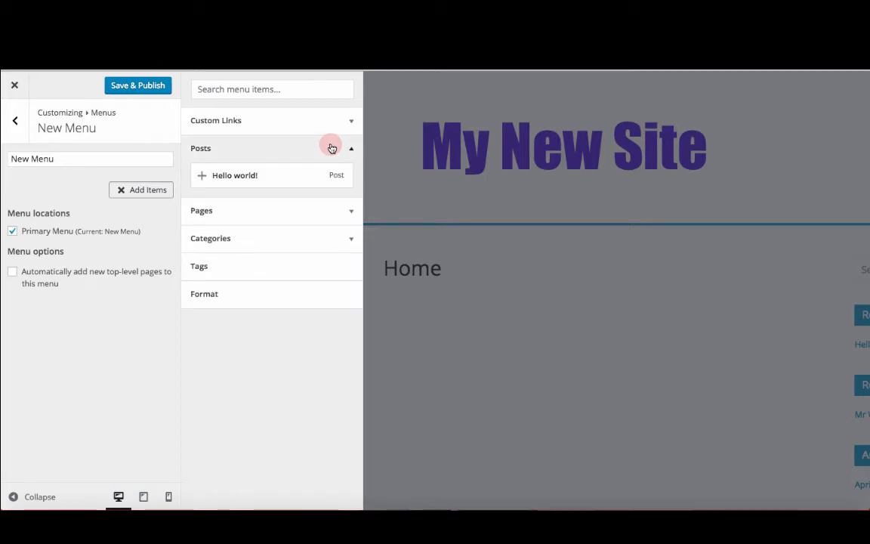
left_click(332, 148)
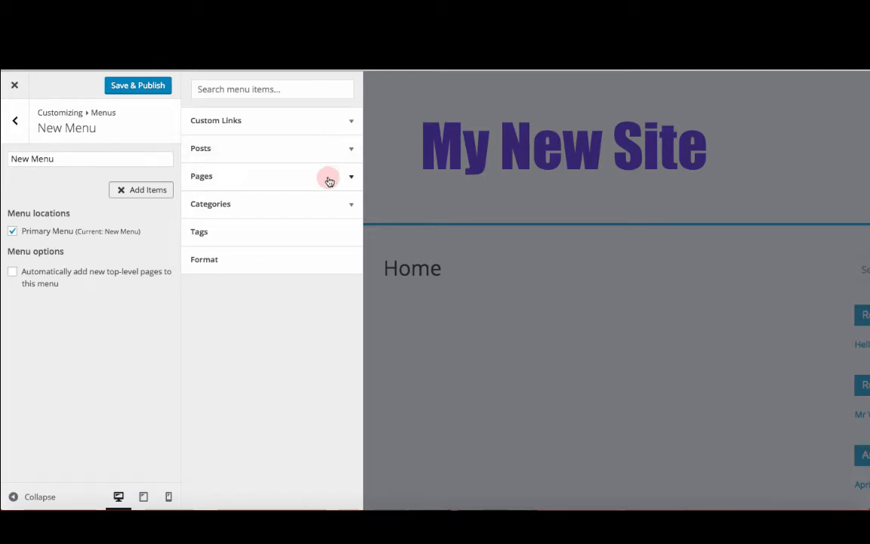
left_click(329, 182)
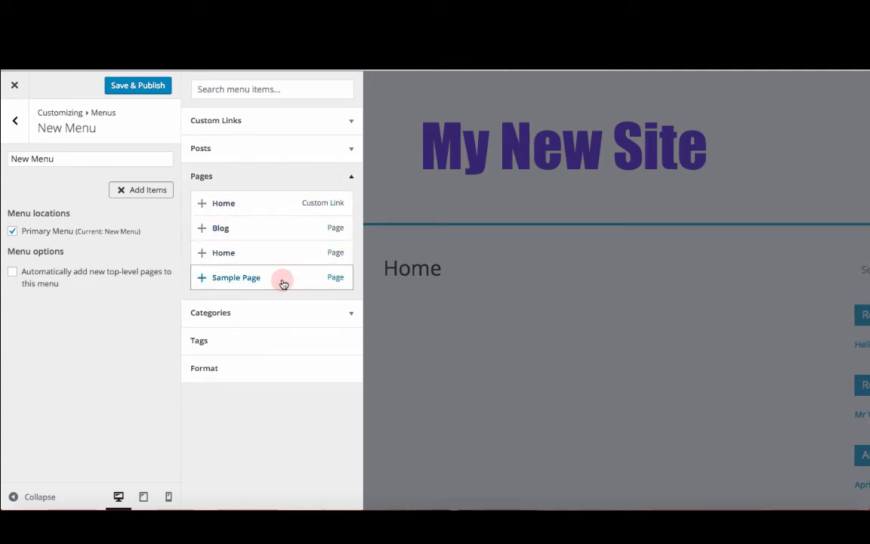
left_click(344, 176)
left_click(330, 206)
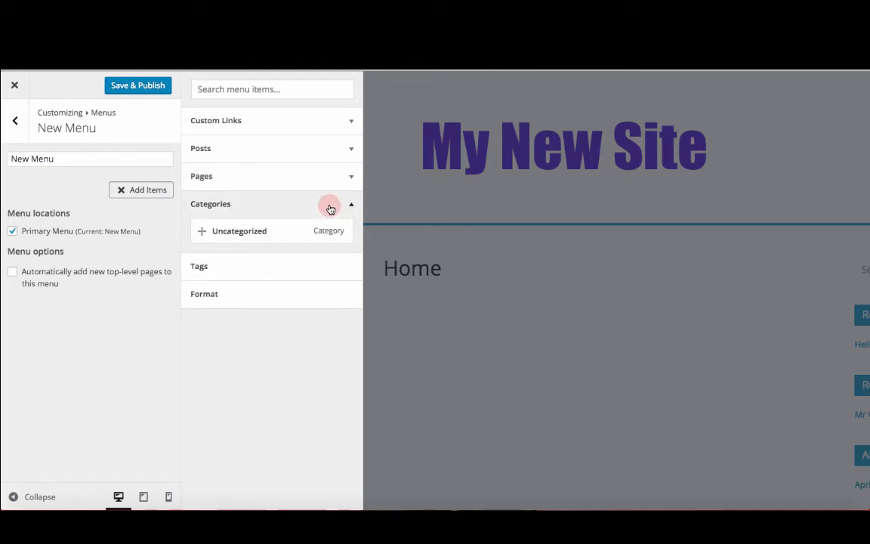
left_click(330, 209)
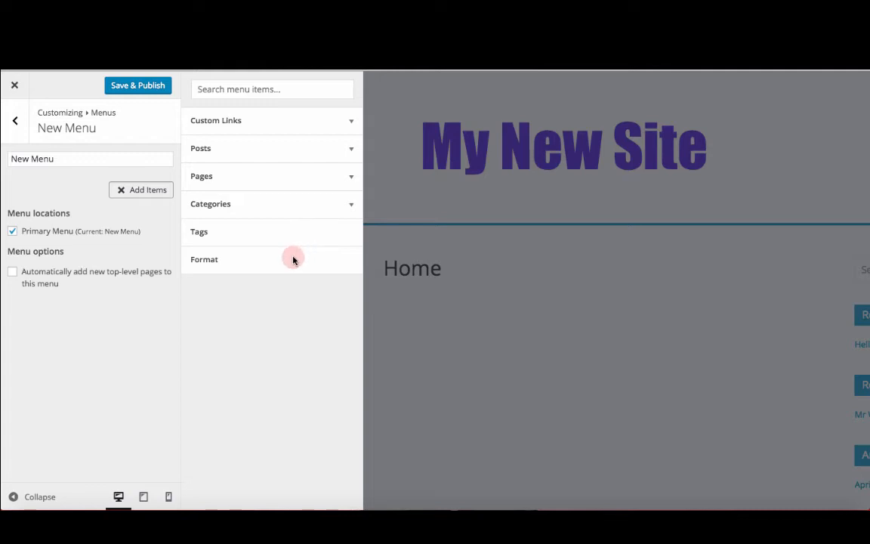
left_click(301, 179)
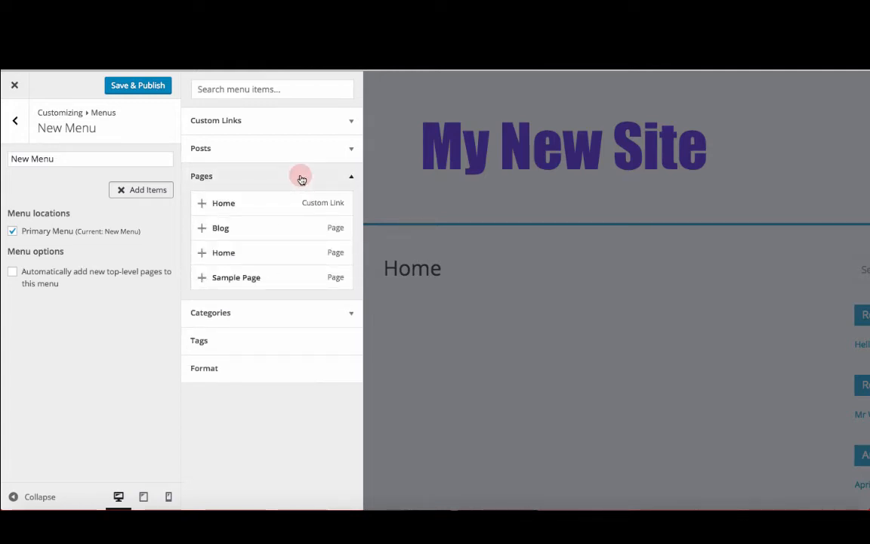
Step: Add the Home, Blog and Sample Page pages to New Menu and publish the changes
left_click(281, 230)
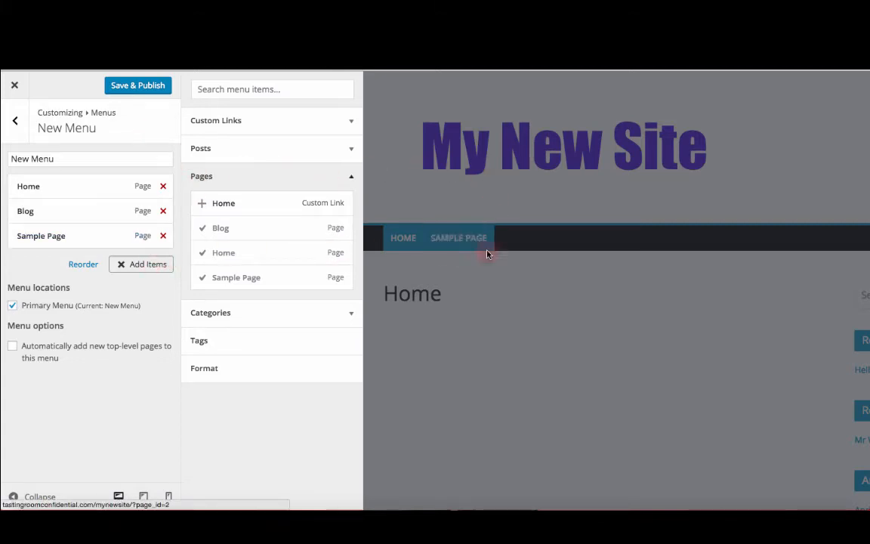
left_click(130, 86)
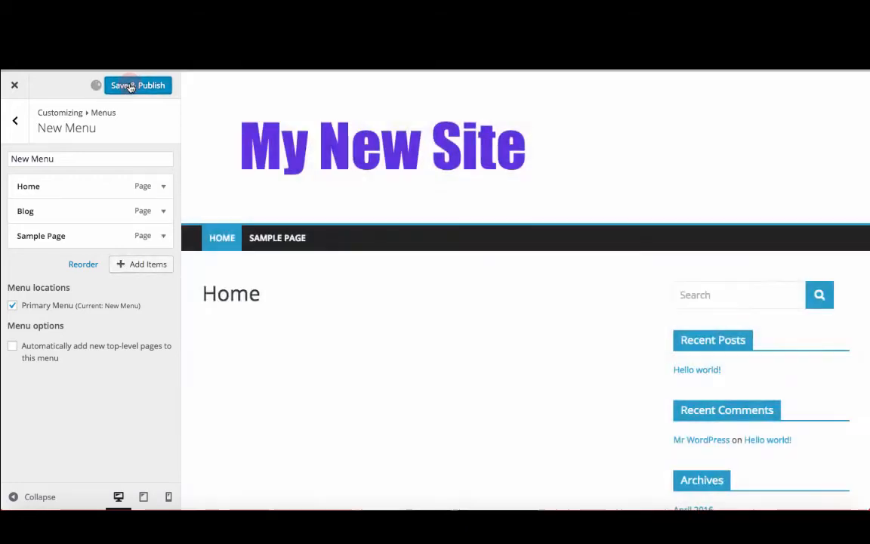
Step: Test the Blog and Sample Page links in the previewed menu and exit the Customizer
left_click(264, 241)
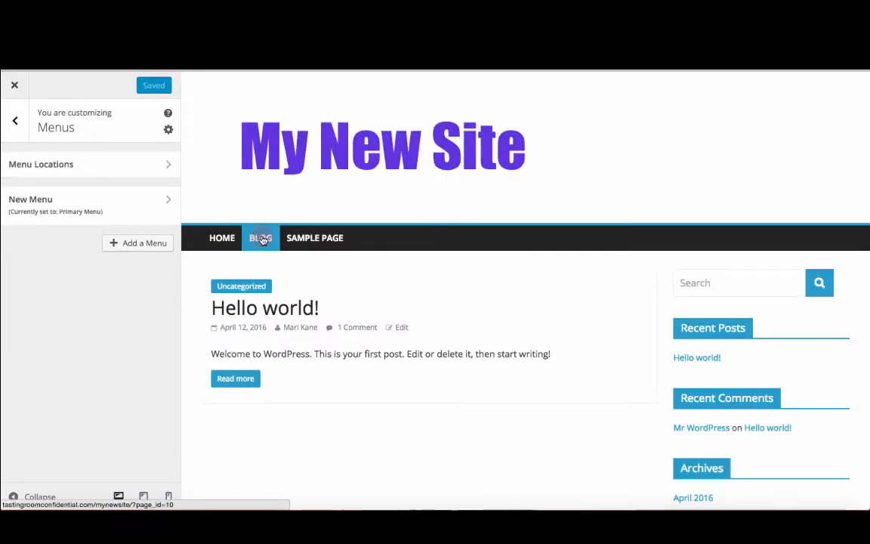
left_click(322, 247)
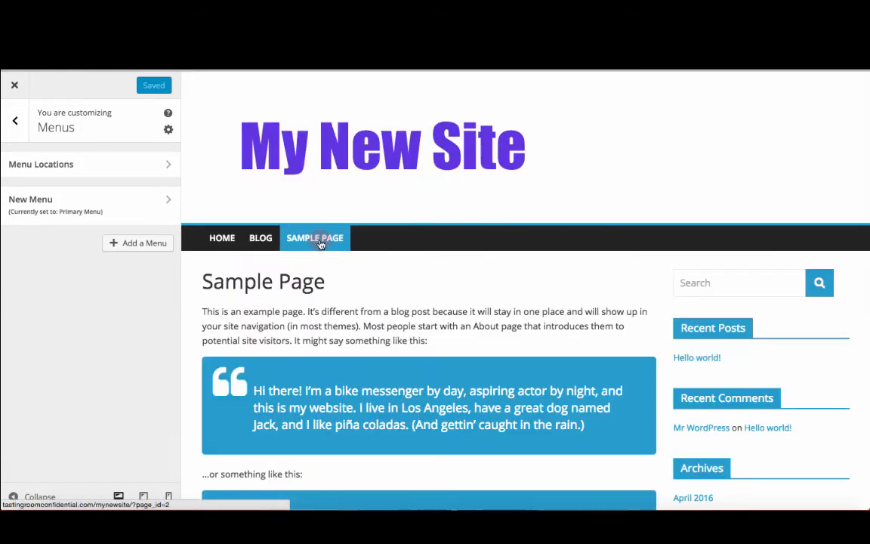
scroll(317, 322, "down", 1)
scroll(317, 322, "down", 3)
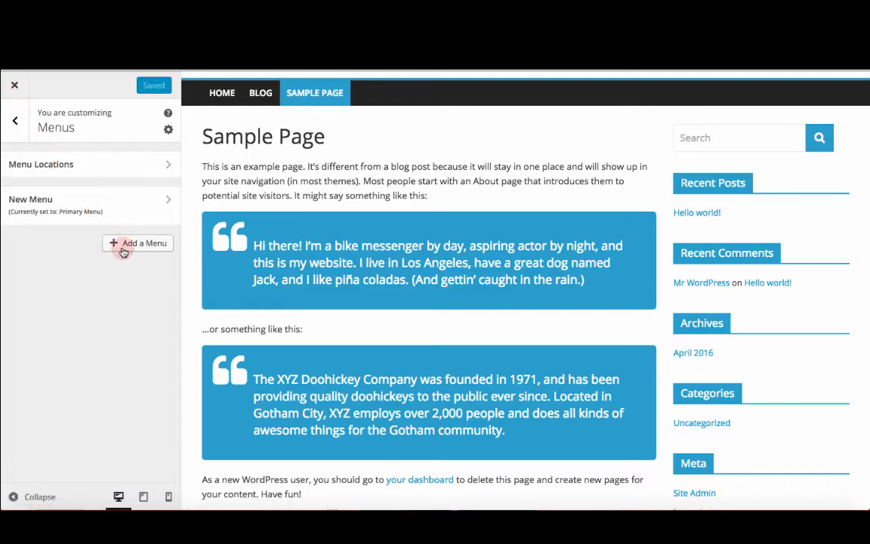
left_click(14, 86)
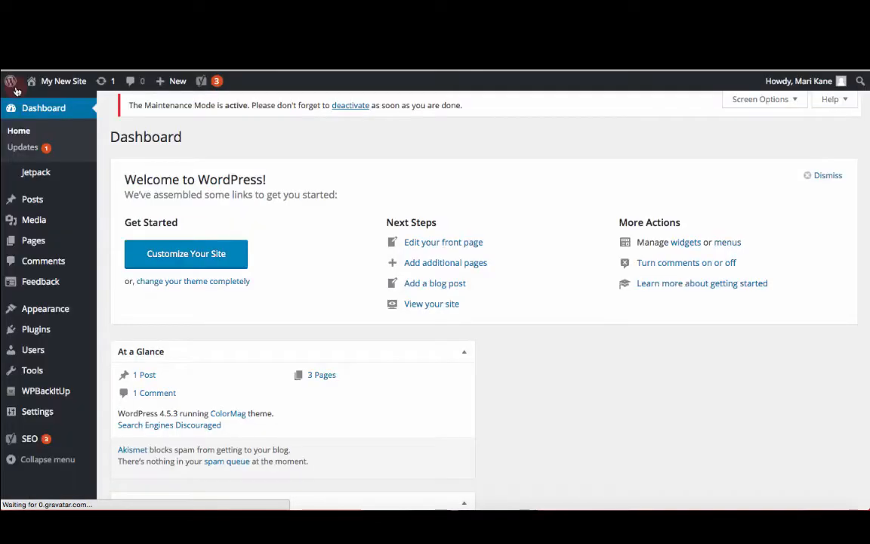
Step: Open the Menus admin page and enable automatically adding new top-level pages to New Menu
mouse_move(67, 311)
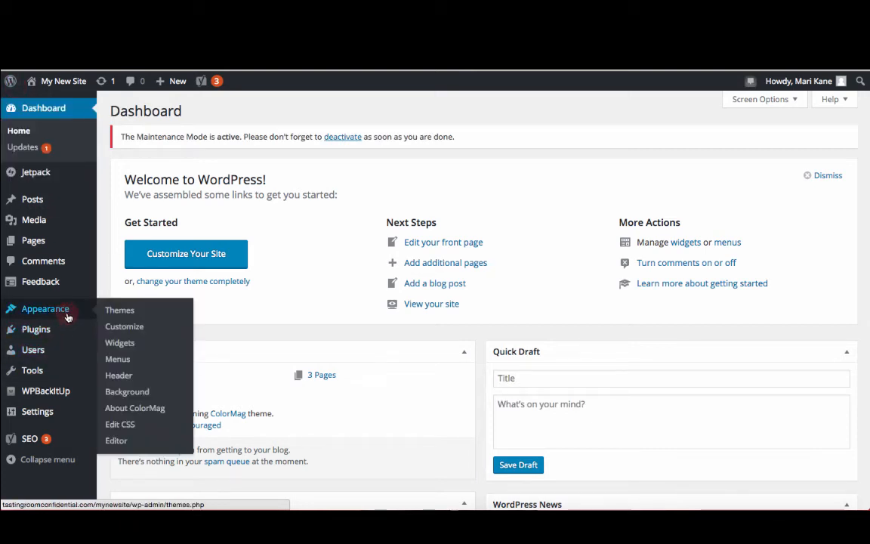
left_click(118, 361)
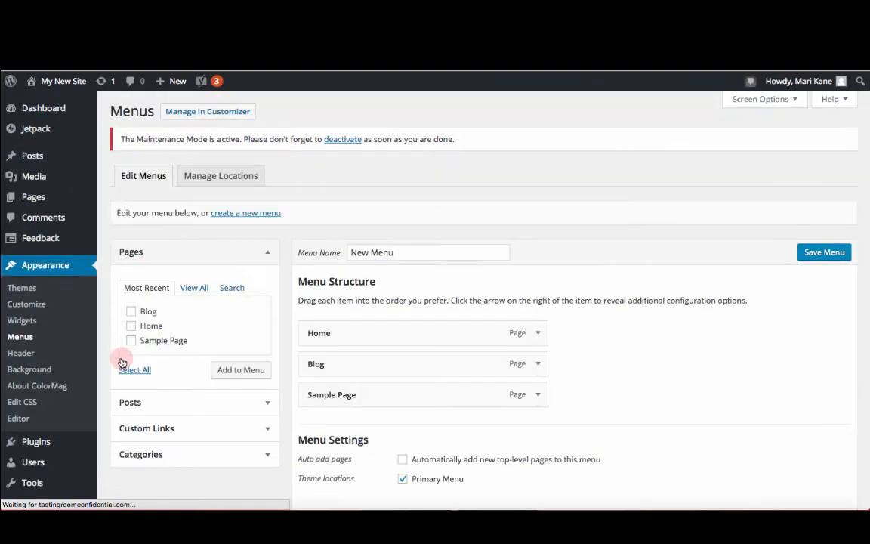
scroll(349, 209, "down", 2)
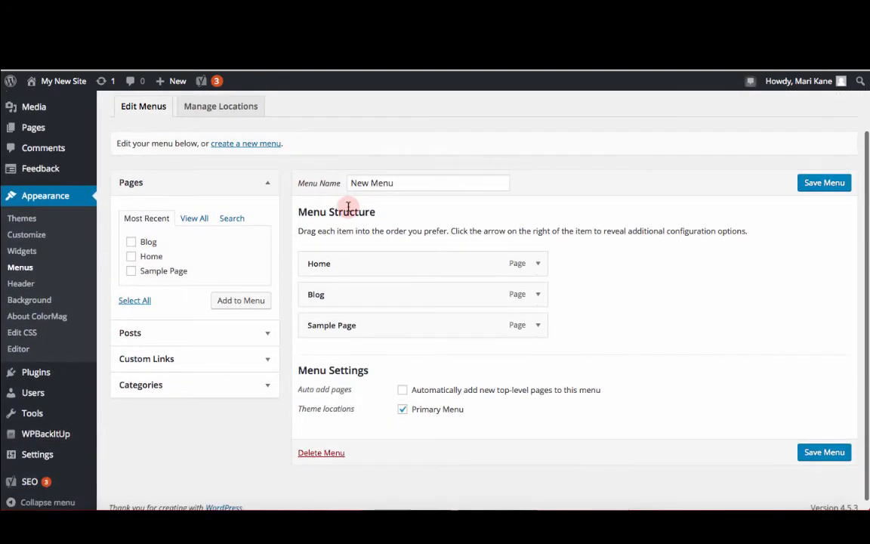
scroll(348, 209, "up", 2)
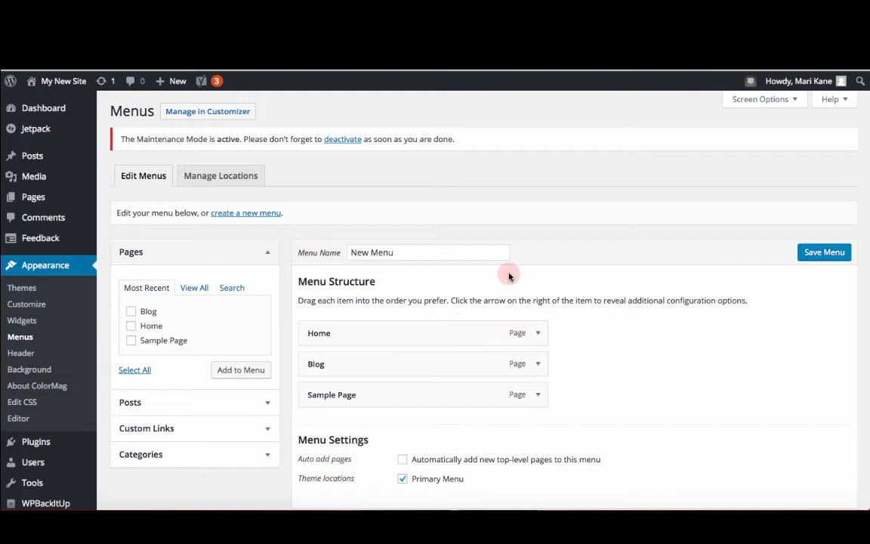
scroll(510, 274, "down", 2)
scroll(510, 274, "down", 1)
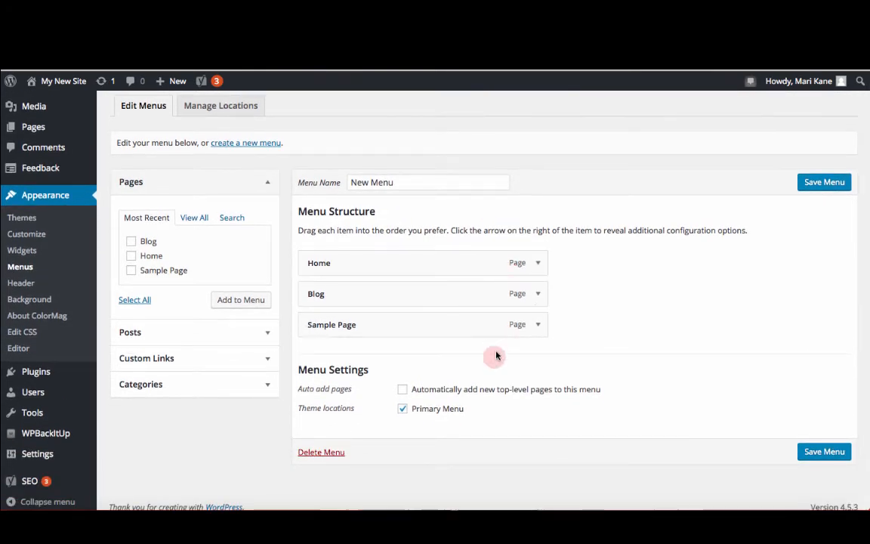
left_click(405, 390)
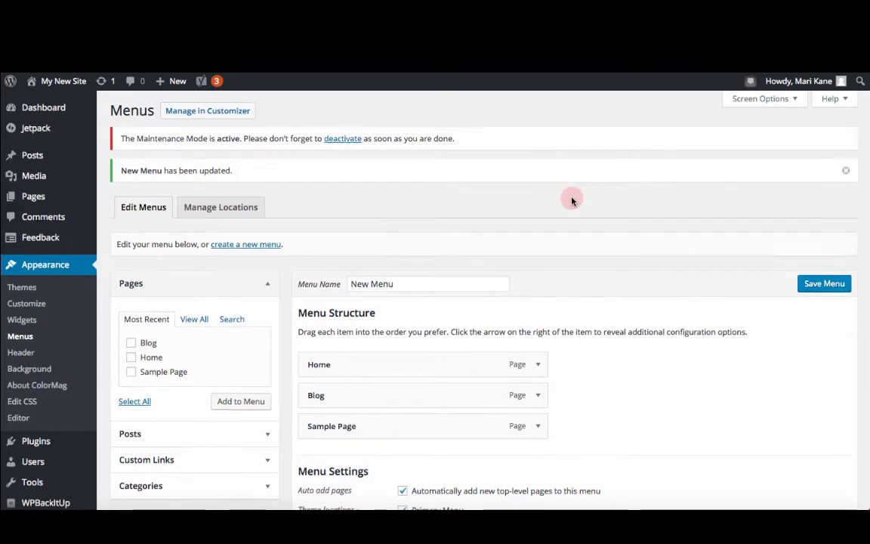
Step: Nest Sample Page as a sub-item under Blog in the menu structure
scroll(573, 200, "down", 3)
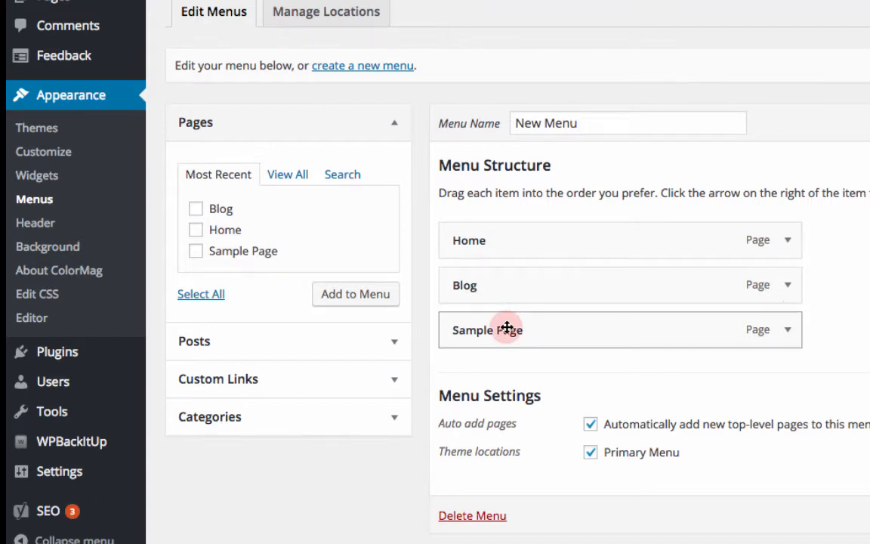
mouse_move(507, 328)
left_mouse_down()
mouse_move(521, 288)
mouse_move(518, 331)
left_mouse_up()
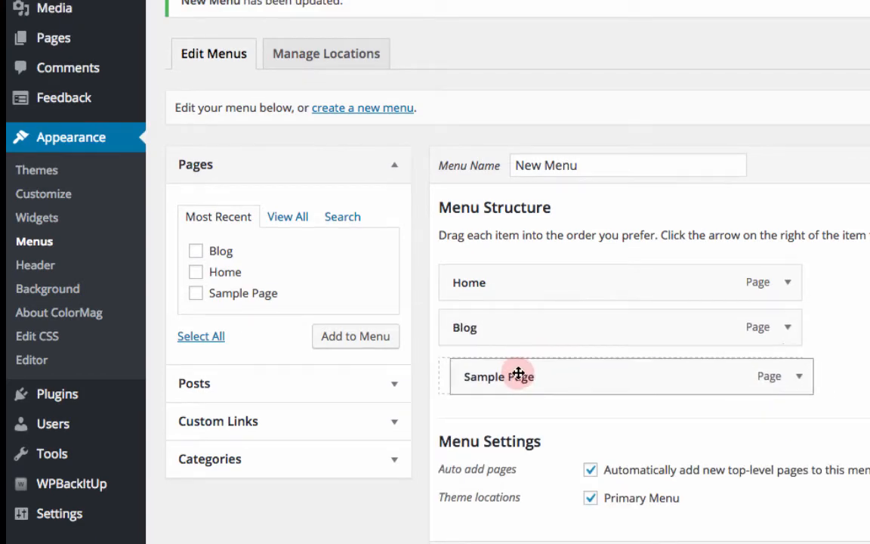
left_click_drag(518, 373, 558, 371)
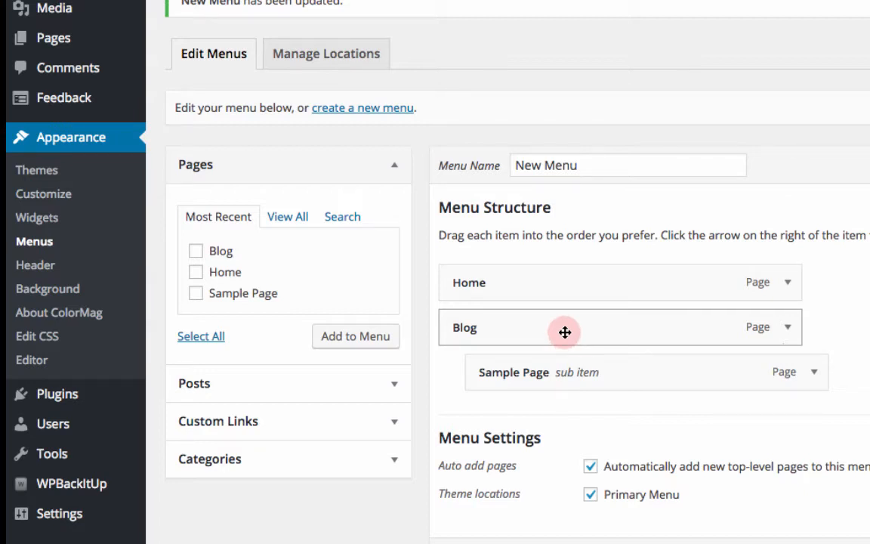
Step: Nest Blog as a sub-item under Home and check the dropdown on the live site
left_click_drag(553, 331, 585, 332)
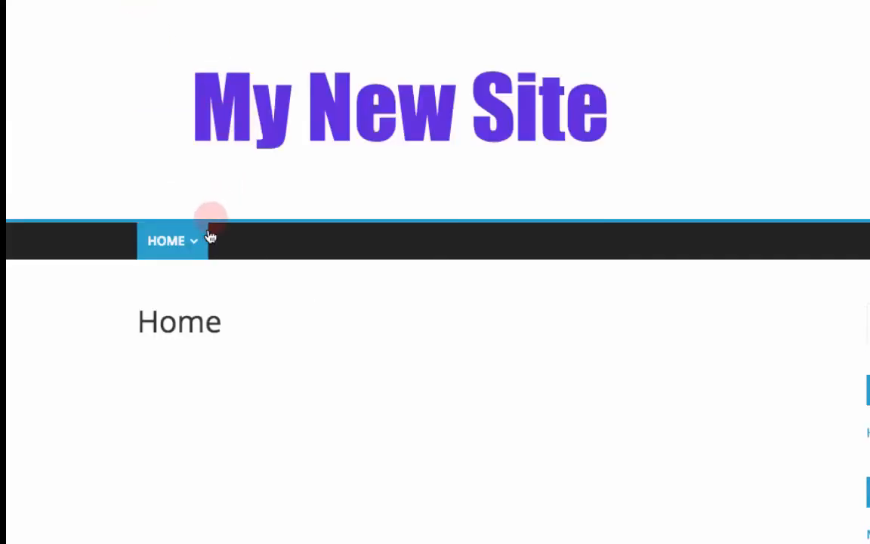
mouse_move(189, 240)
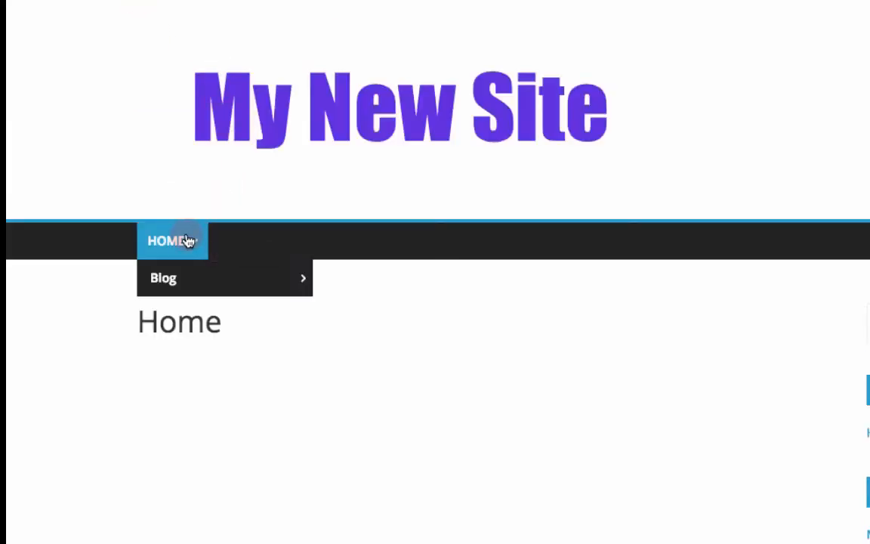
mouse_move(175, 281)
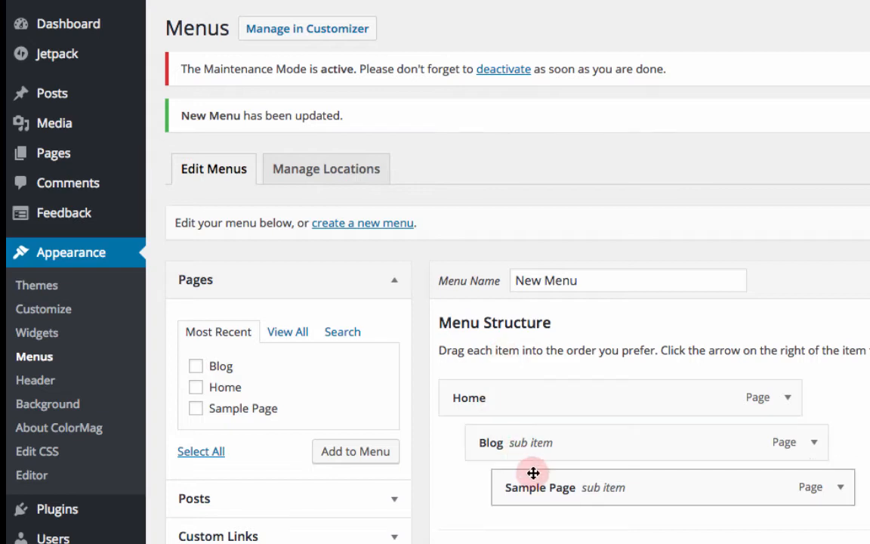
Step: Return Blog to the top menu level and check its Sample Page dropdown on the refreshed site
left_click_drag(524, 447, 513, 443)
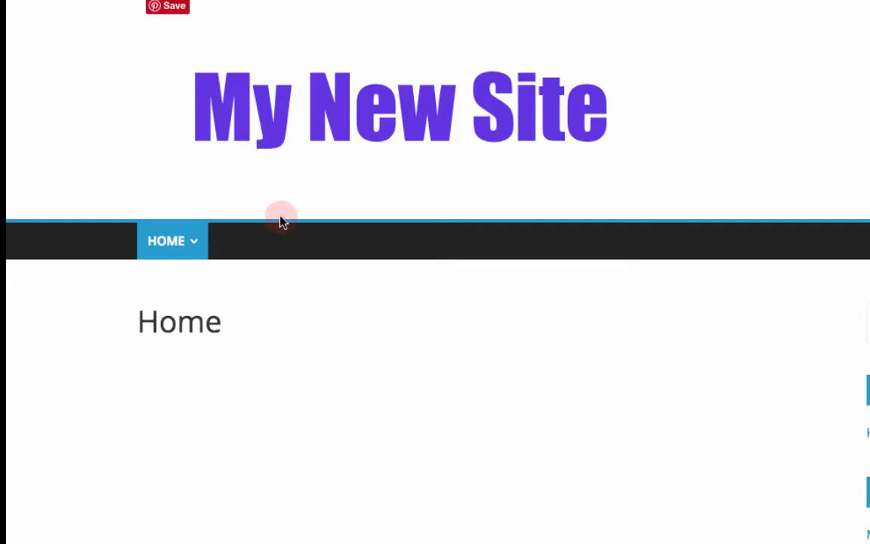
key("super+r")
mouse_move(227, 239)
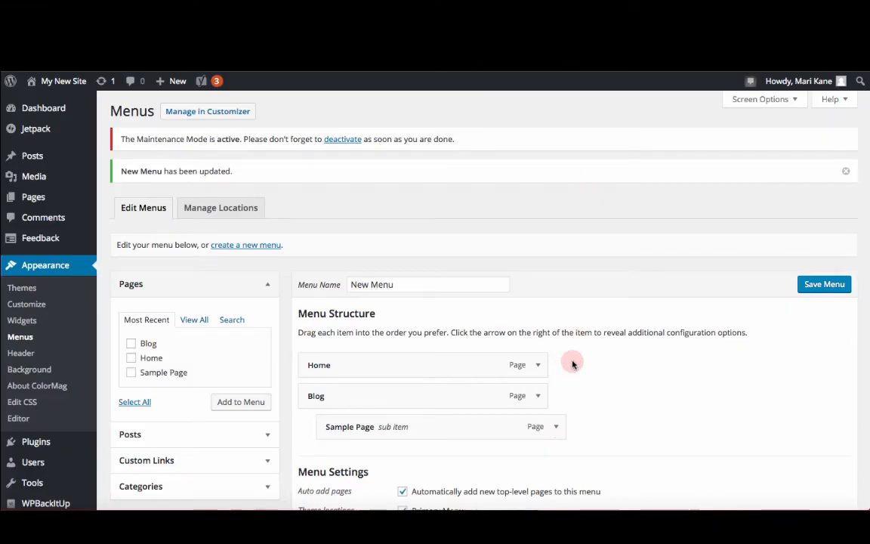
scroll(573, 365, "down", 3)
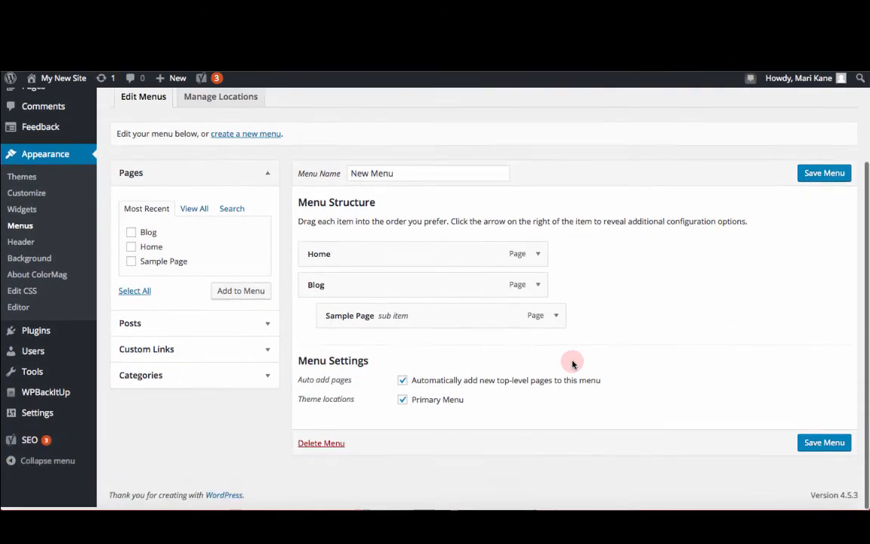
Step: Rename the Blog menu item's navigation label to News and save the menu
left_click(538, 257)
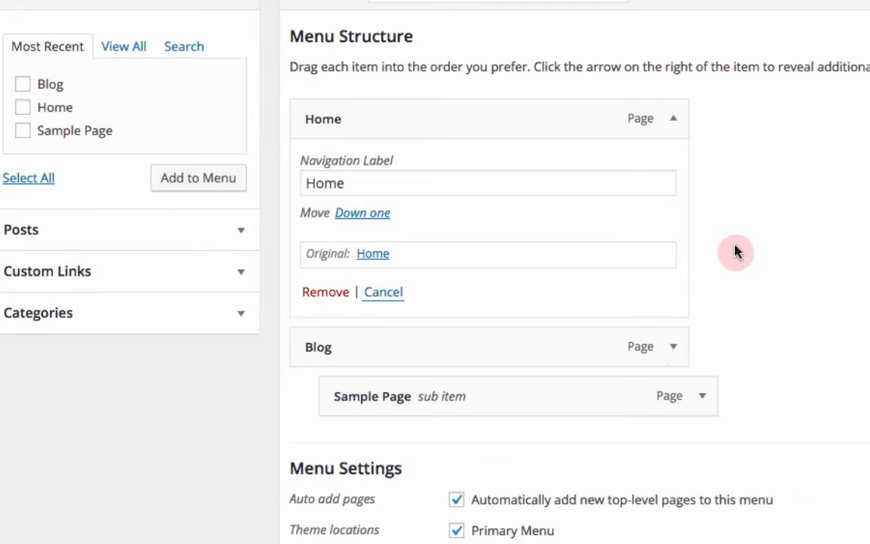
double_click(369, 181)
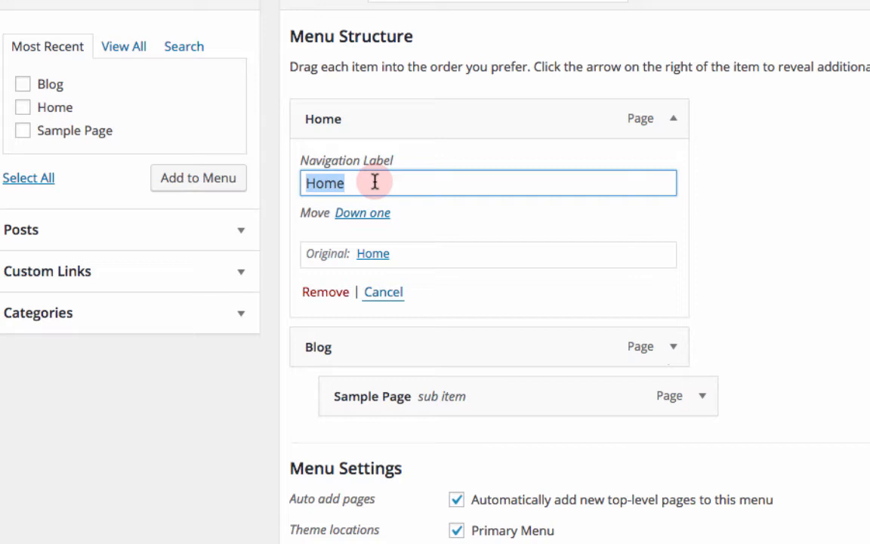
left_click(673, 347)
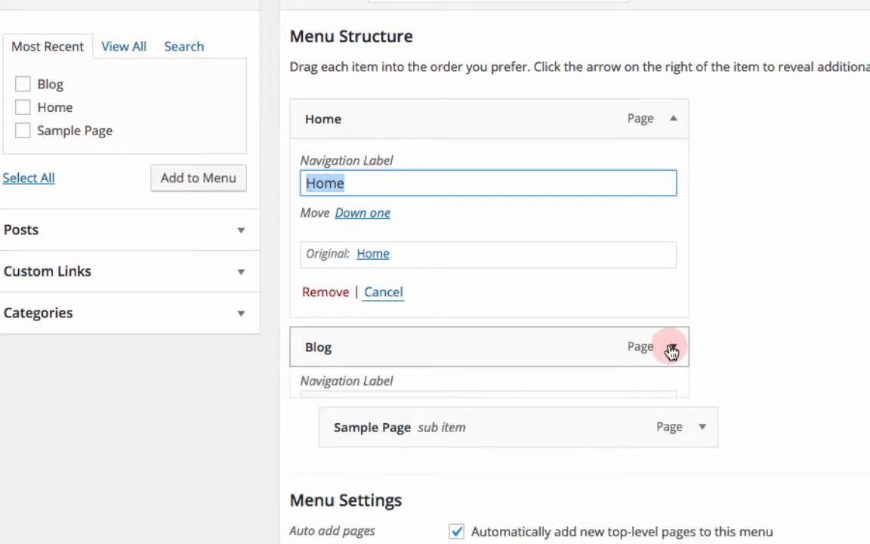
double_click(423, 408)
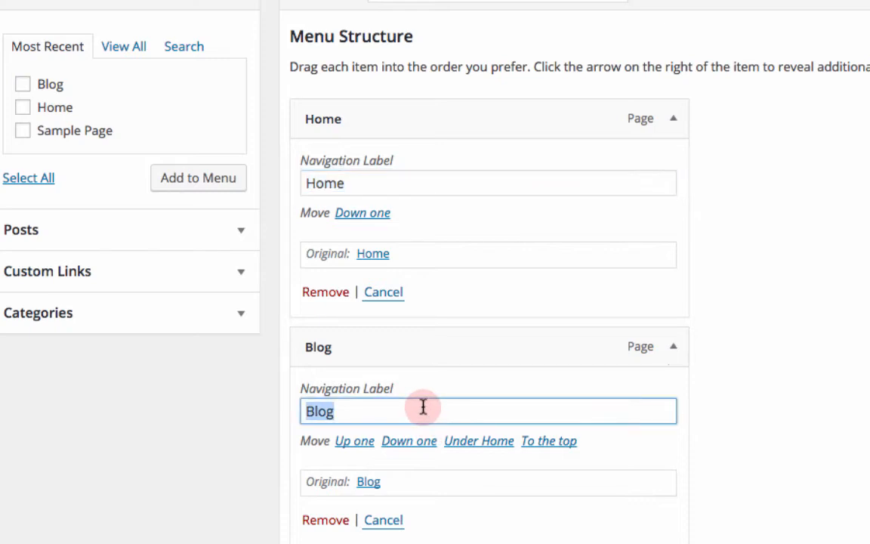
type("New")
scroll(672, 409, "down", 1)
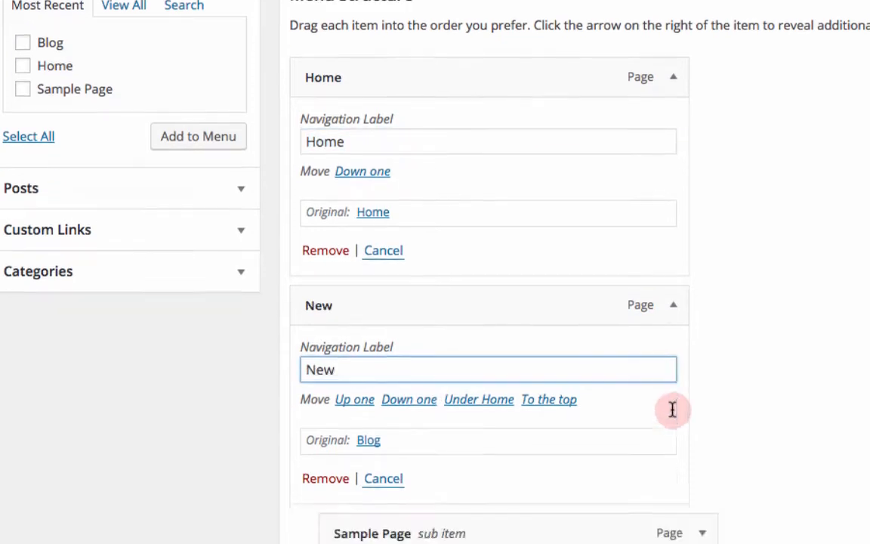
scroll(672, 410, "down", 3)
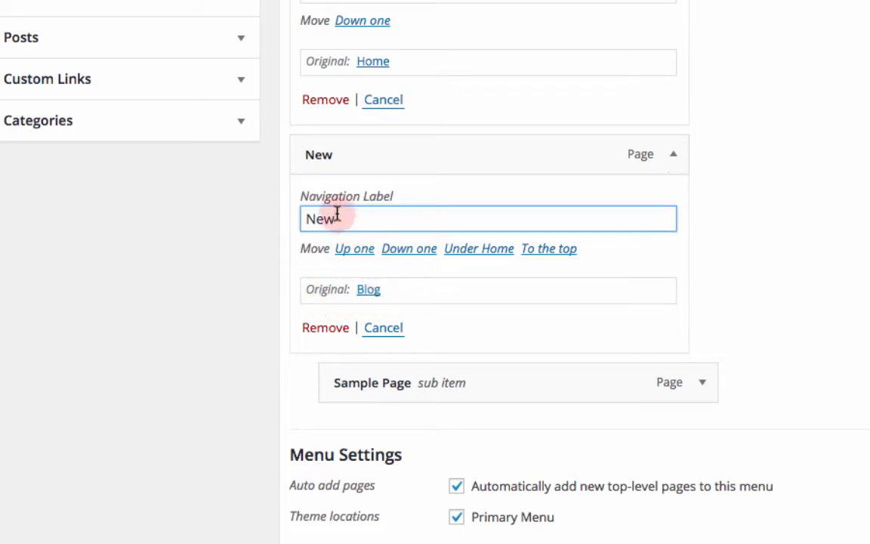
type("s")
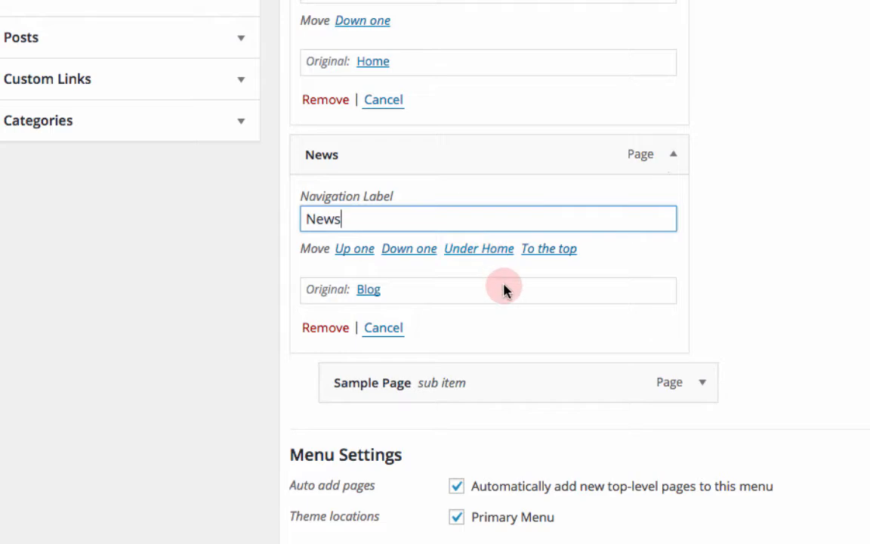
scroll(505, 292, "down", 2)
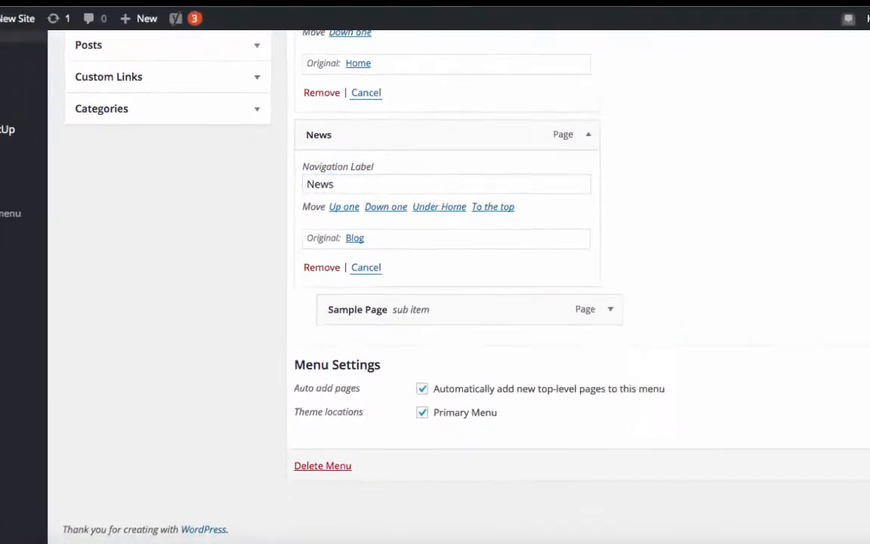
left_click(824, 426)
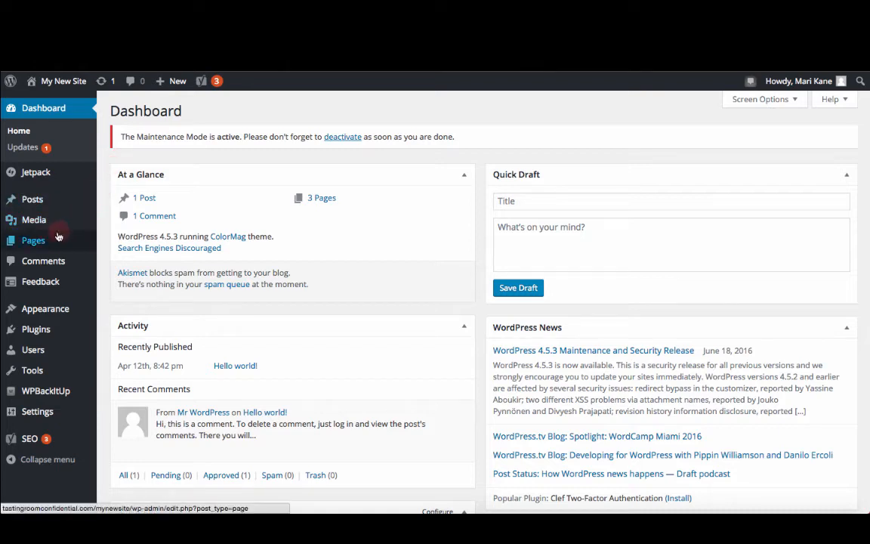
Step: Open the Home page from the Pages list in the page editor
mouse_move(40, 246)
left_click(113, 243)
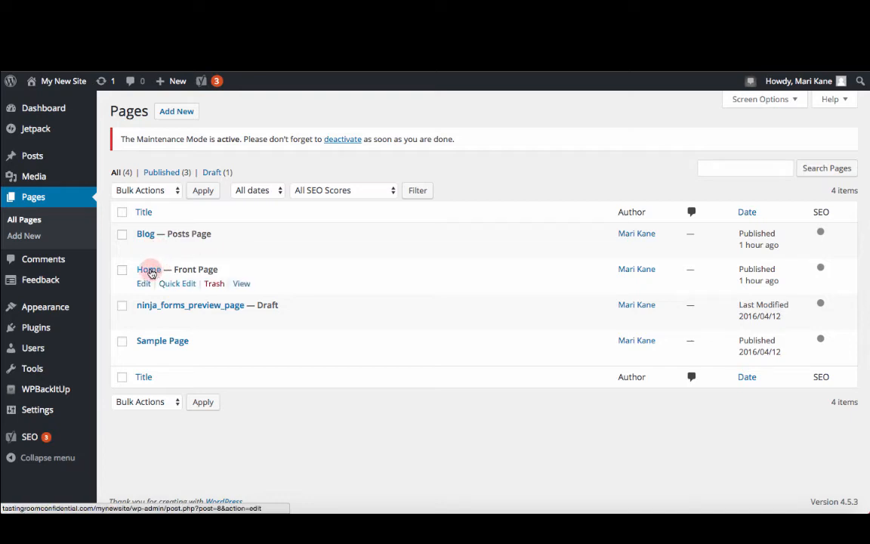
left_click(149, 270)
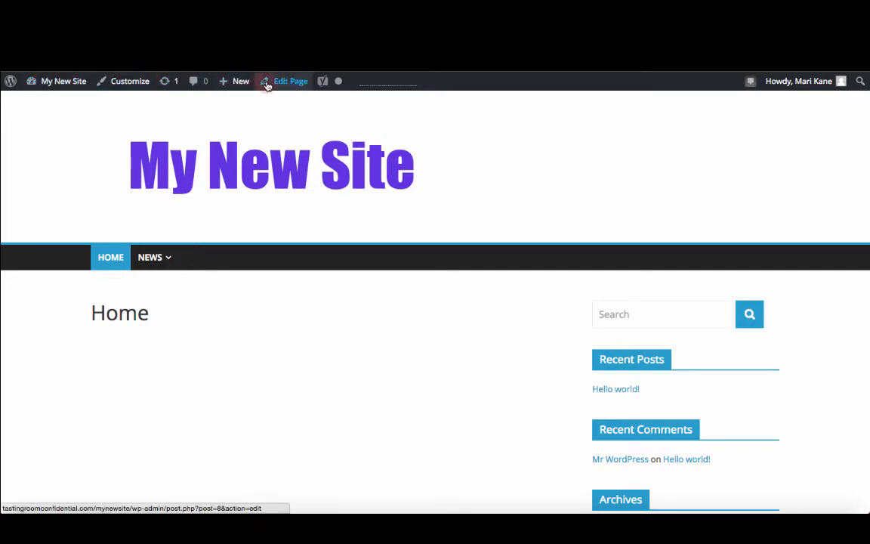
left_click(290, 87)
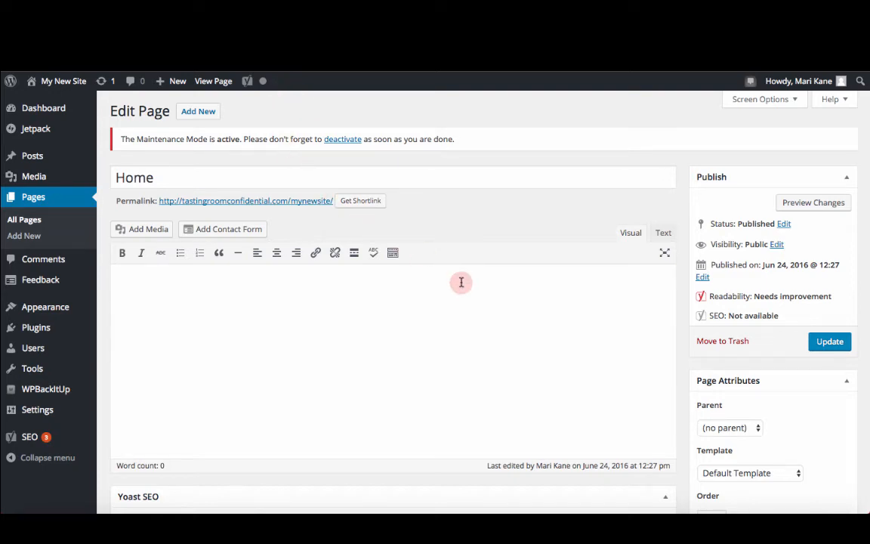
Step: Collapse the Yoast SEO box in the Home page editor
scroll(461, 279, "down", 4)
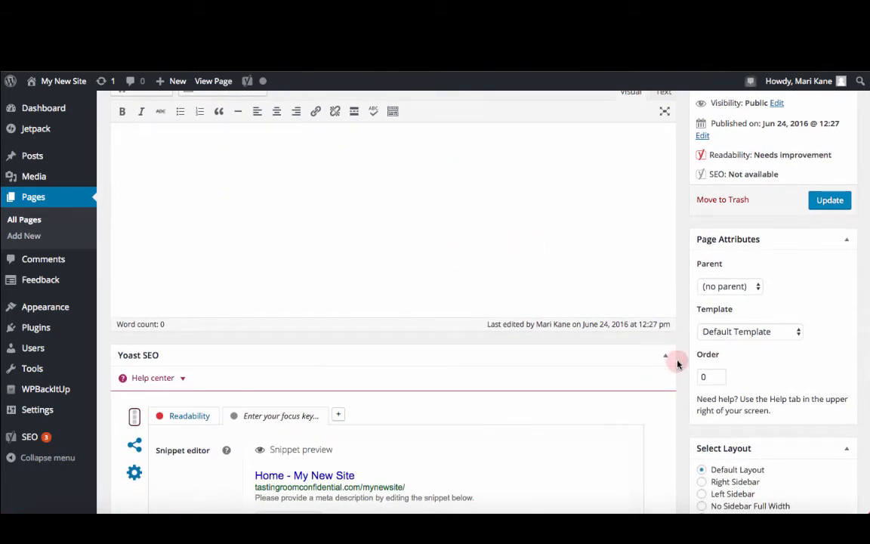
scroll(624, 235, "up", 4)
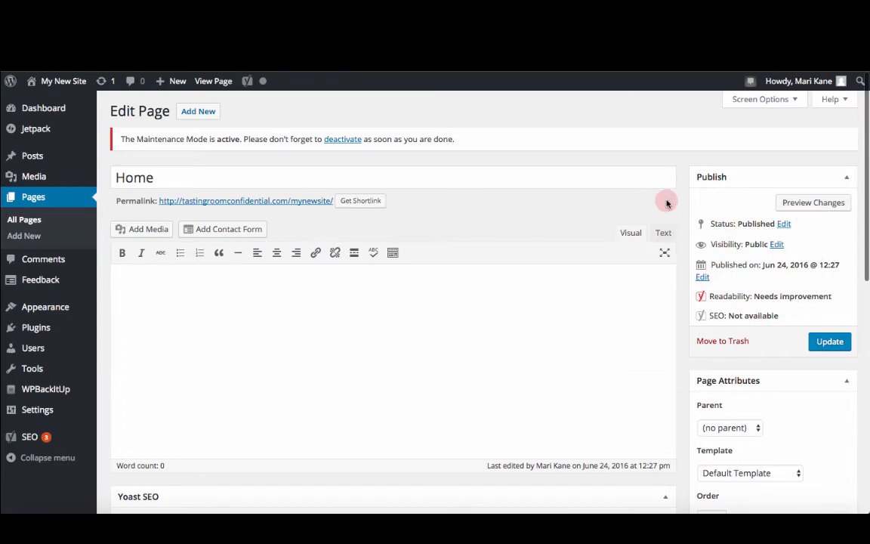
scroll(666, 200, "down", 4)
scroll(665, 200, "down", 1)
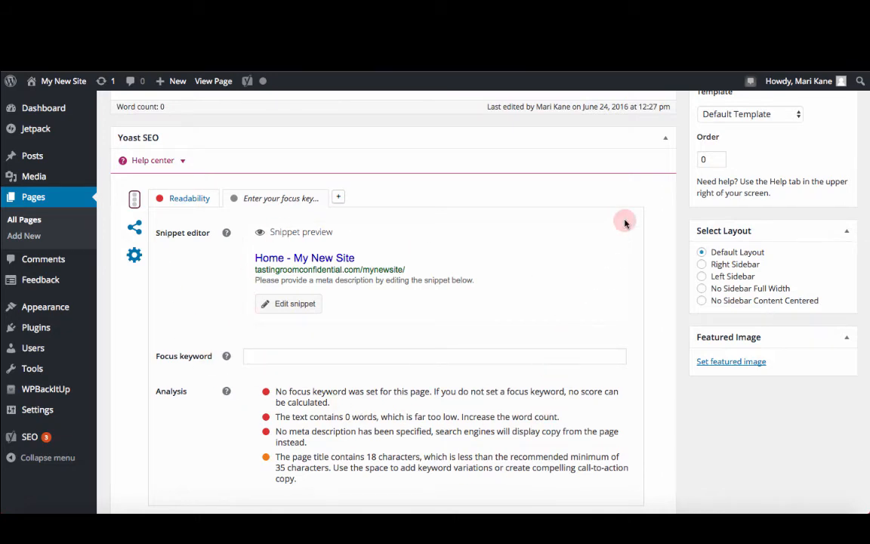
left_click(665, 142)
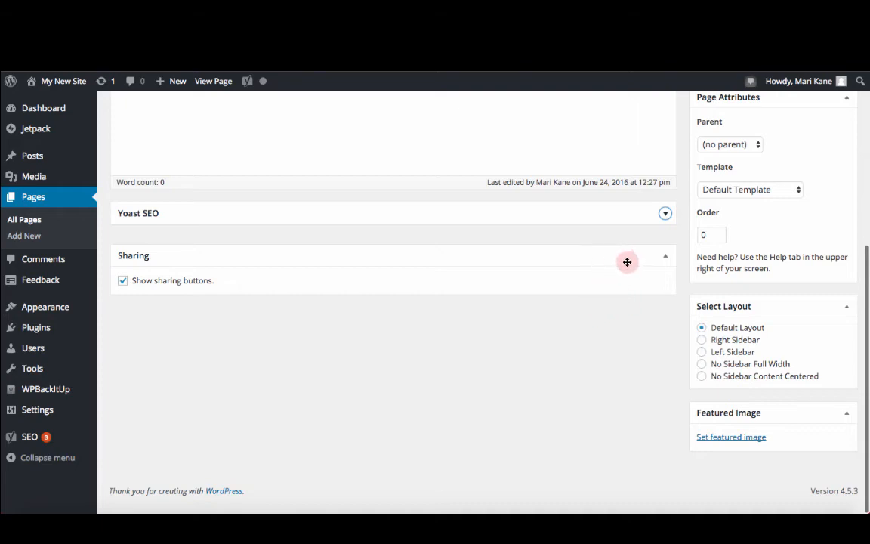
Step: Open Screen Options to review which editor boxes are shown
scroll(612, 344, "up", 8)
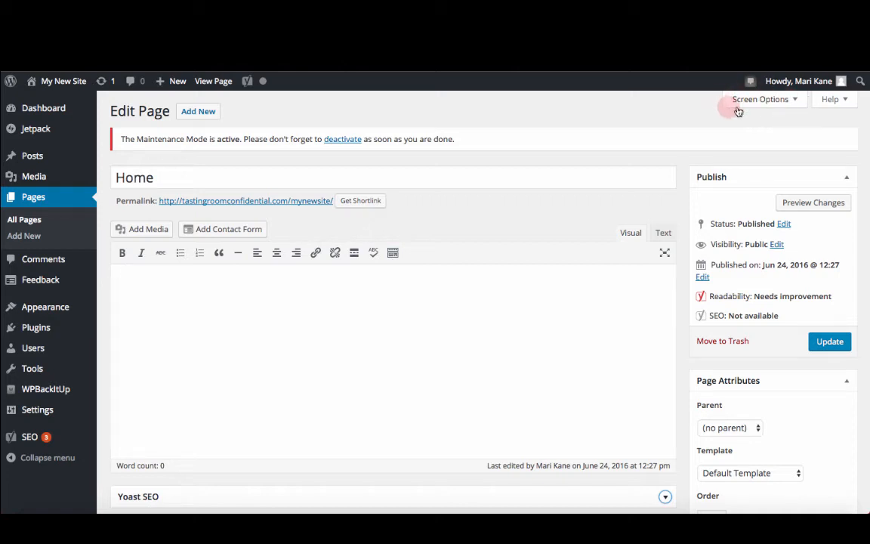
left_click(797, 100)
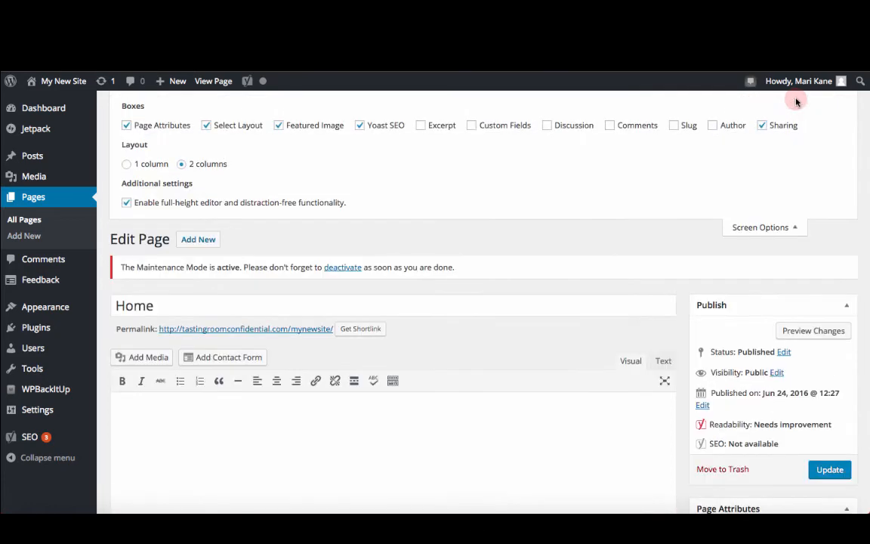
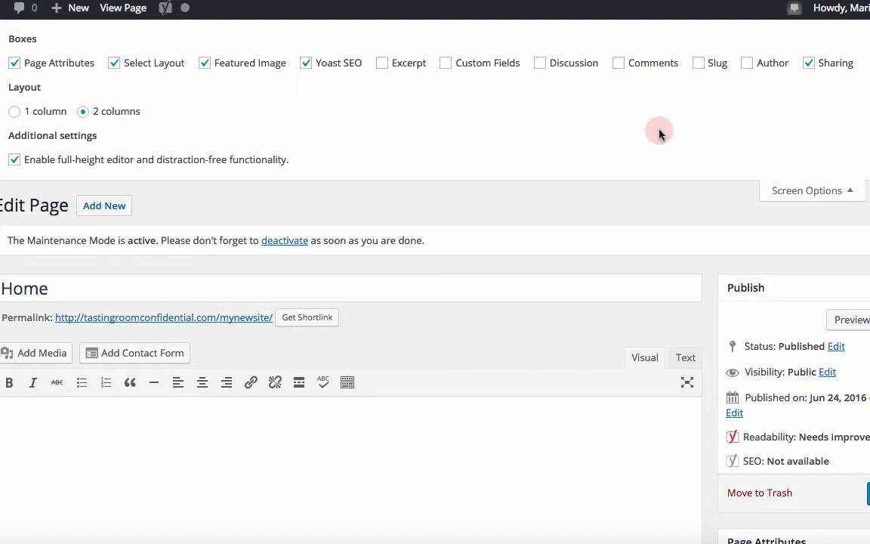
Step: Enable the Excerpt, Custom Fields, Discussion, Comments, Slug and Author boxes in Screen Options
left_click(382, 66)
left_click(450, 66)
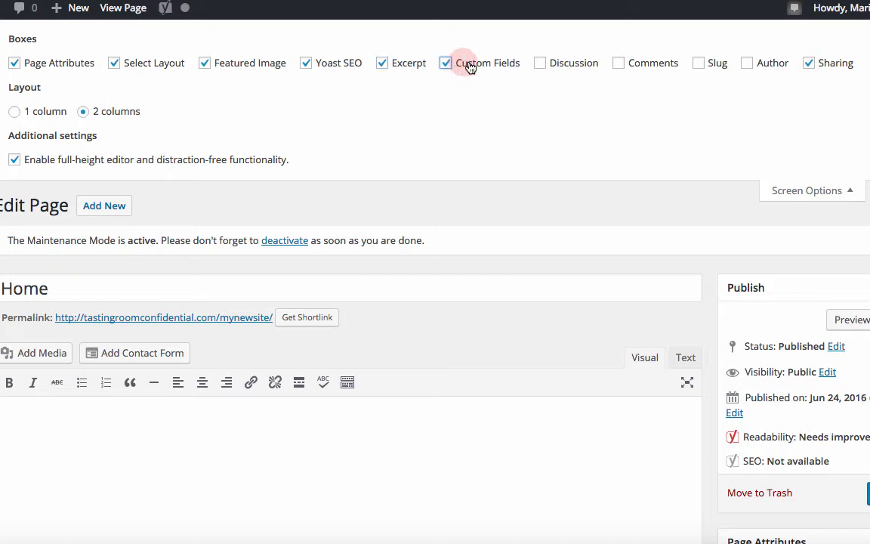
left_click(539, 66)
left_click(619, 65)
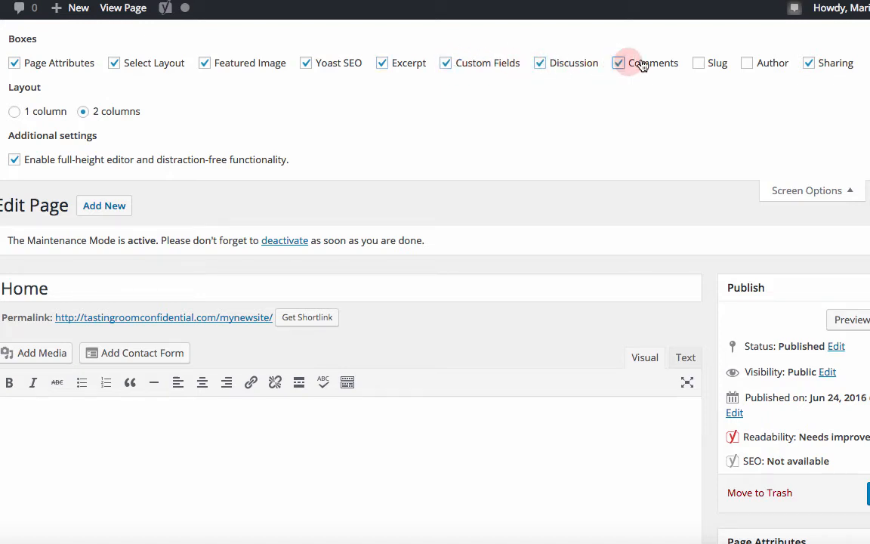
left_click(700, 66)
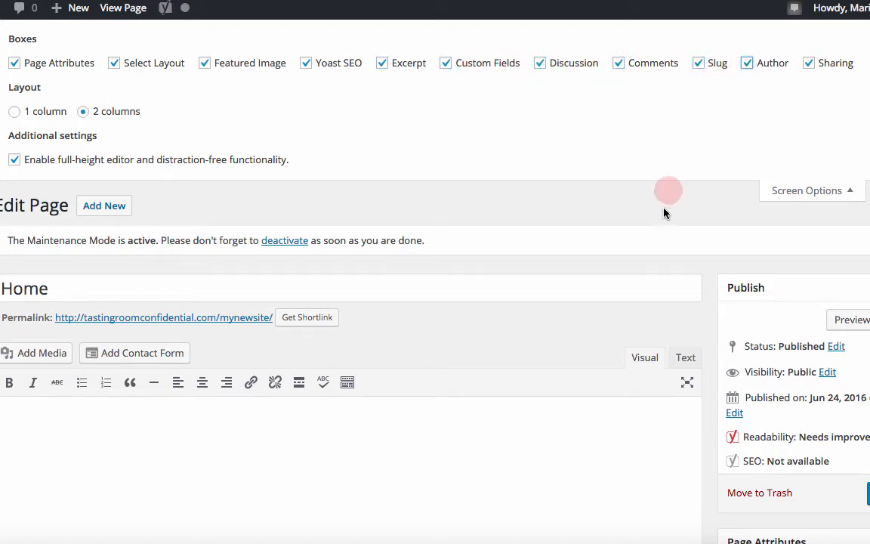
Step: Collapse the Custom Fields box and close Screen Options
scroll(704, 105, "down", 8)
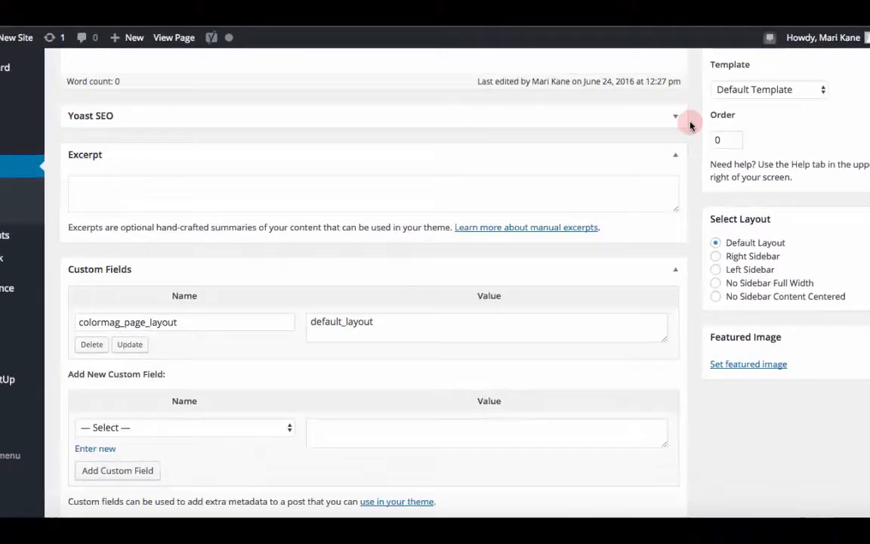
scroll(690, 125, "down", 5)
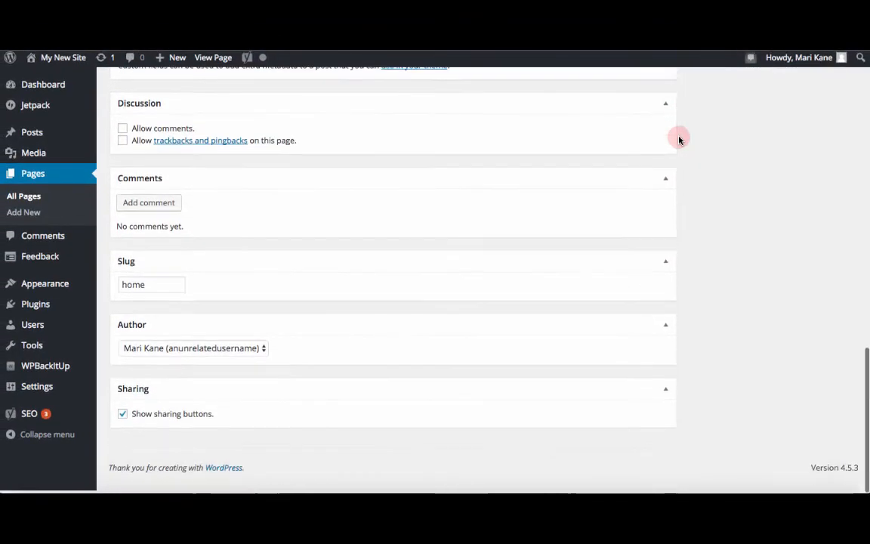
scroll(679, 140, "up", 3)
scroll(678, 139, "up", 1)
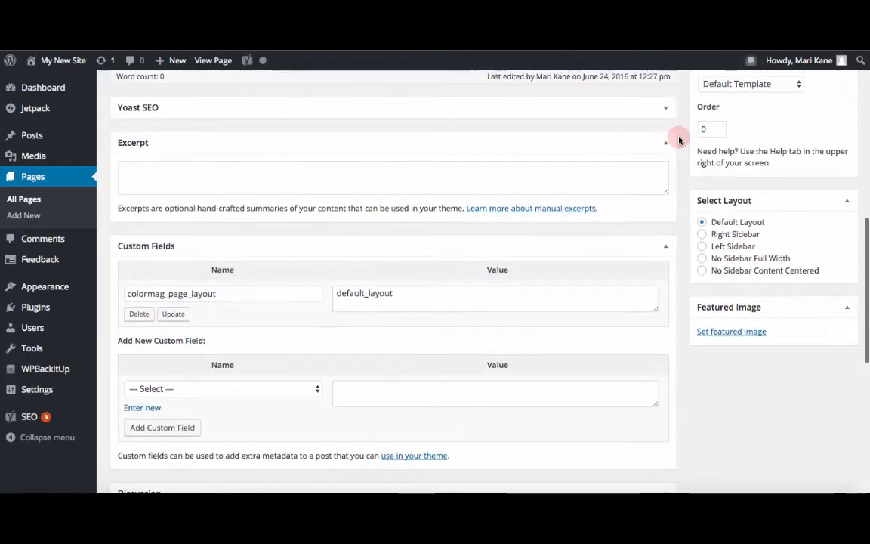
left_click(663, 247)
scroll(661, 247, "up", 15)
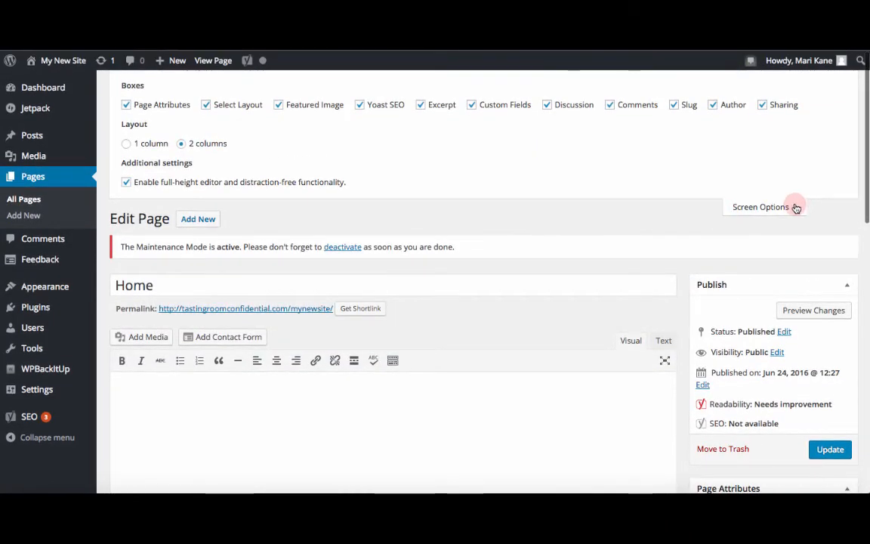
left_click(795, 210)
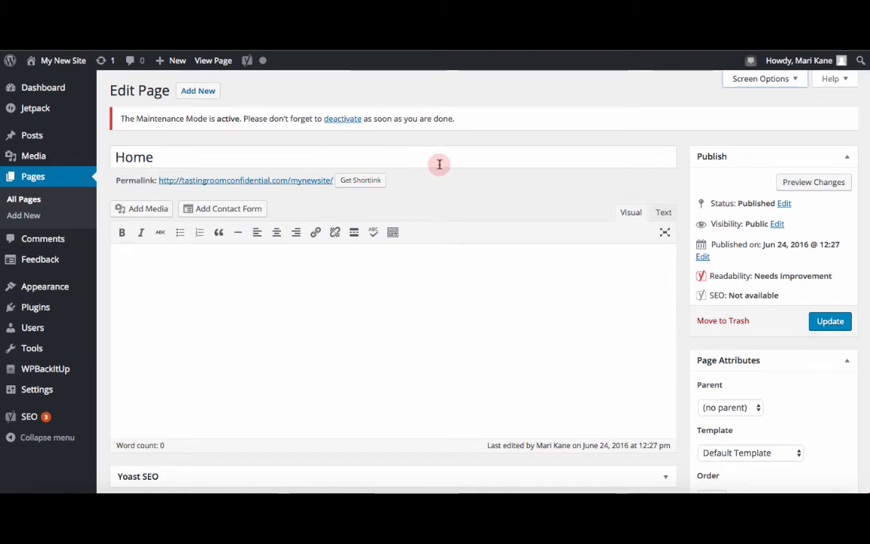
Step: Open the page status editor in the Publish box to review the available statuses
scroll(619, 184, "down", 3)
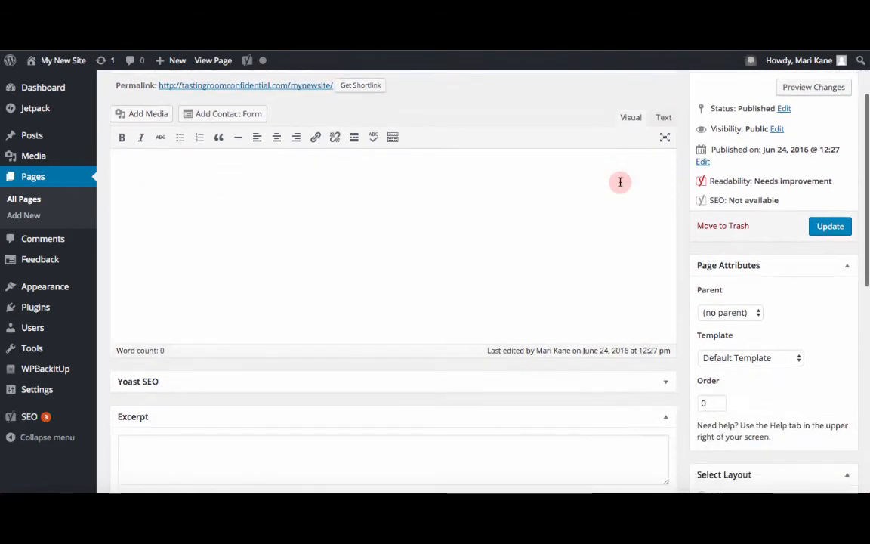
scroll(745, 136, "up", 1)
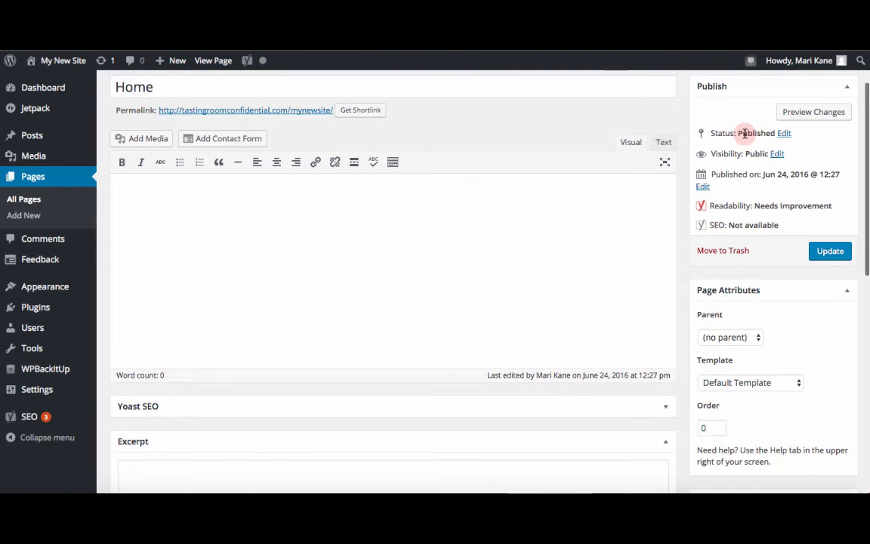
left_click(786, 133)
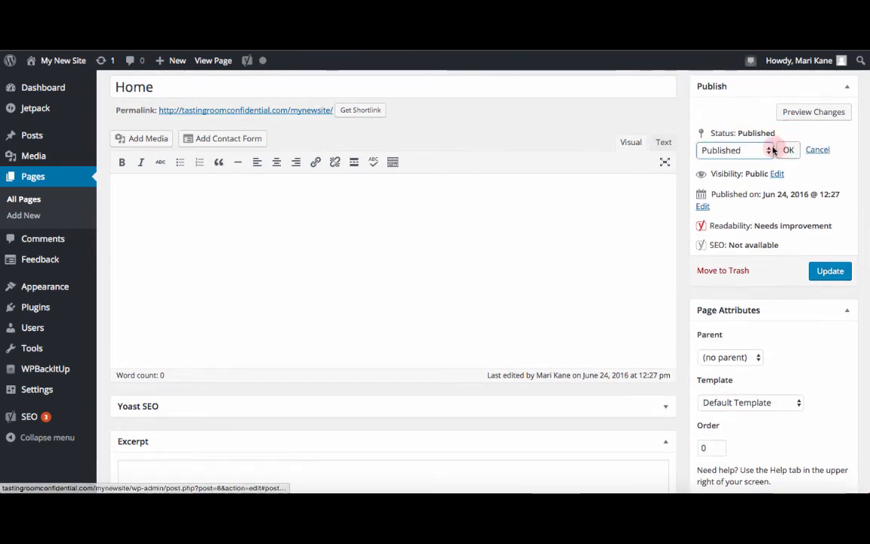
left_click(769, 150)
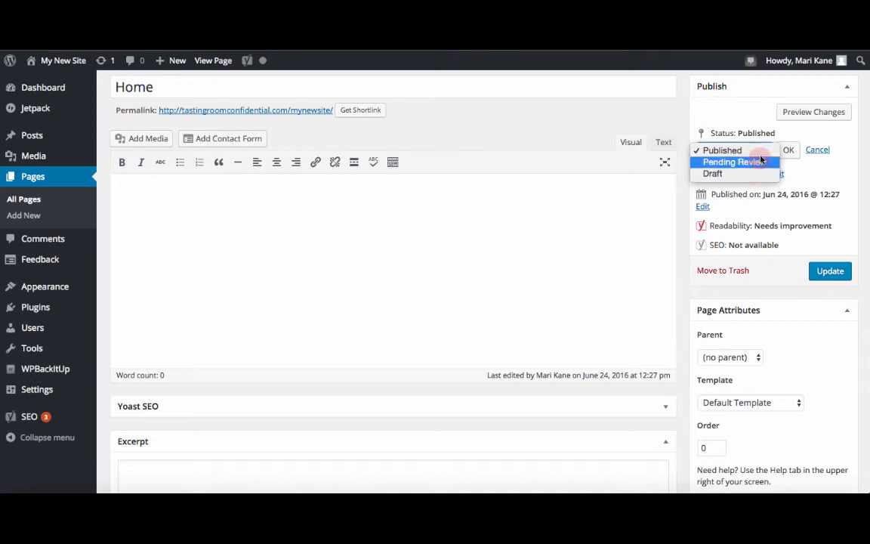
left_click(788, 129)
Step: Review the page visibility options, then cancel without changing them
left_click(778, 175)
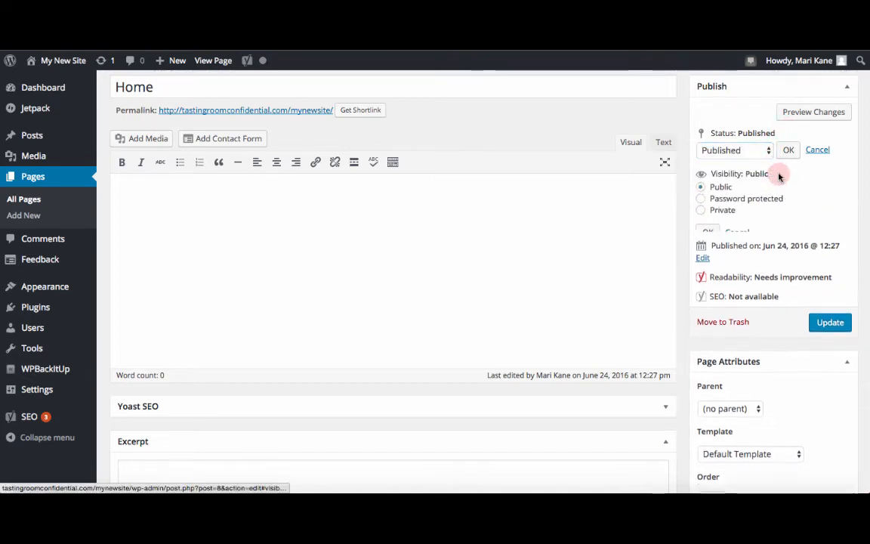
left_click(701, 199)
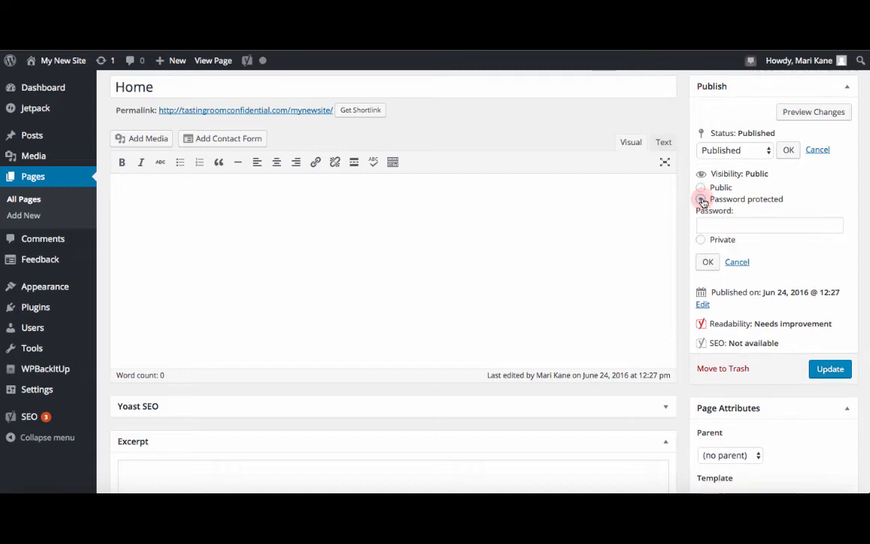
left_click(701, 239)
left_click(733, 233)
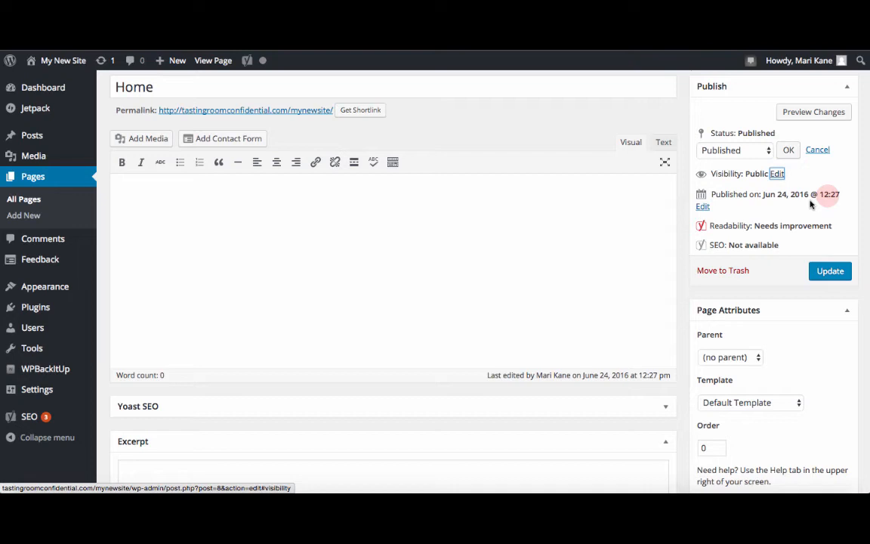
Step: Open the publish date fields and close them without changing the date
left_click(703, 207)
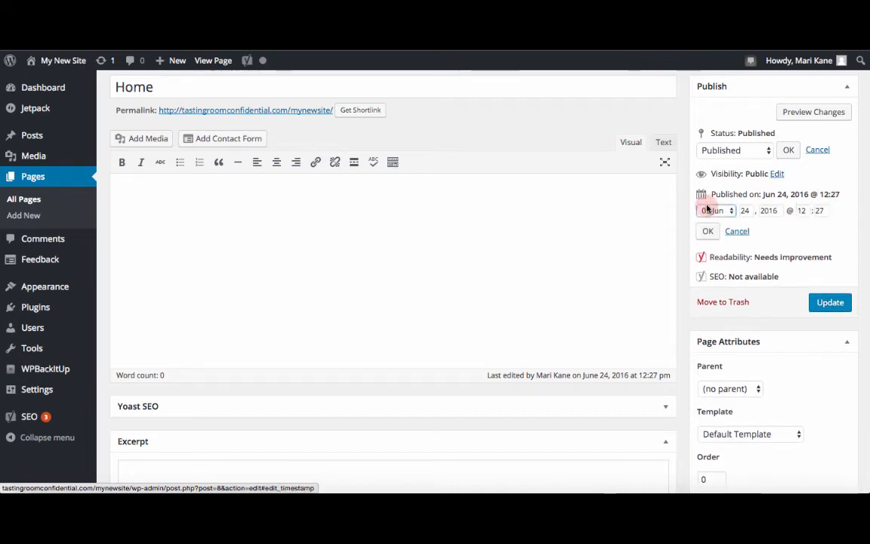
left_click(748, 211)
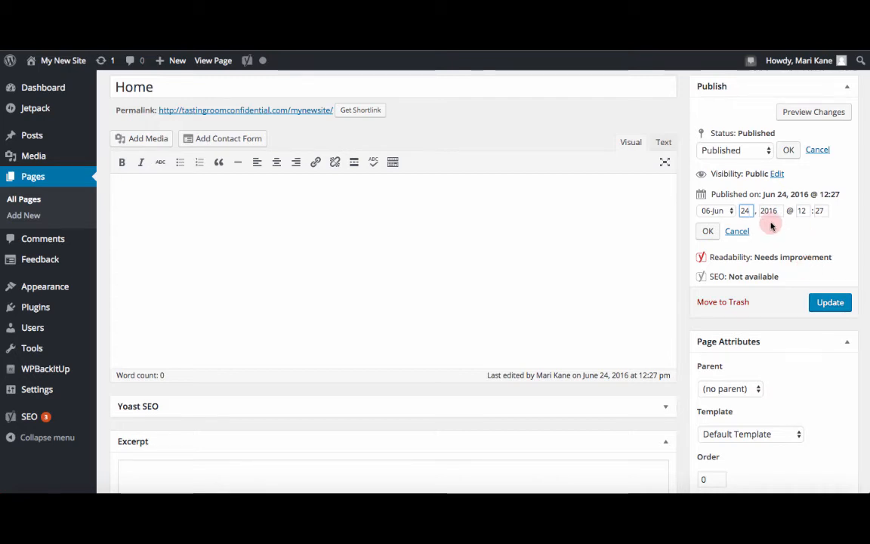
left_click(706, 232)
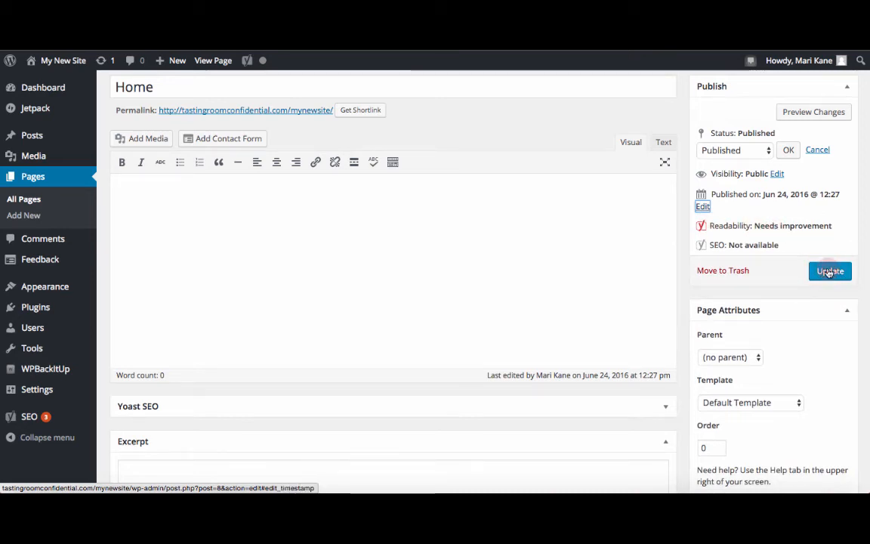
left_click(829, 271)
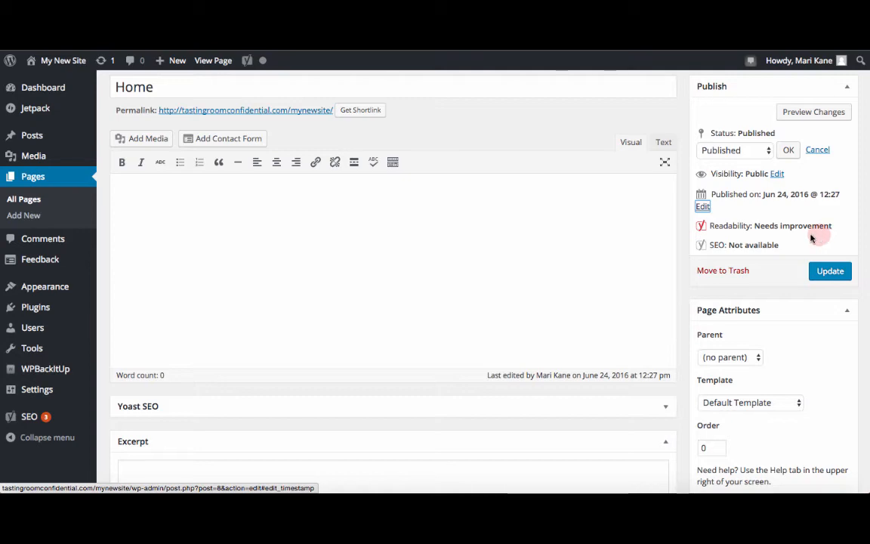
Step: Review the Parent and Template choices in Page Attributes without changing them
scroll(771, 278, "down", 2)
scroll(772, 279, "down", 3)
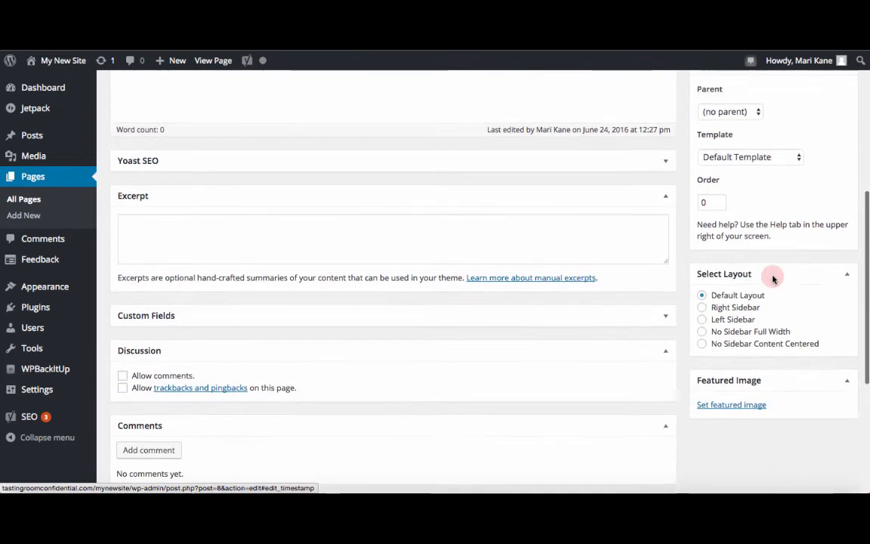
scroll(773, 278, "up", 2)
left_click(762, 197)
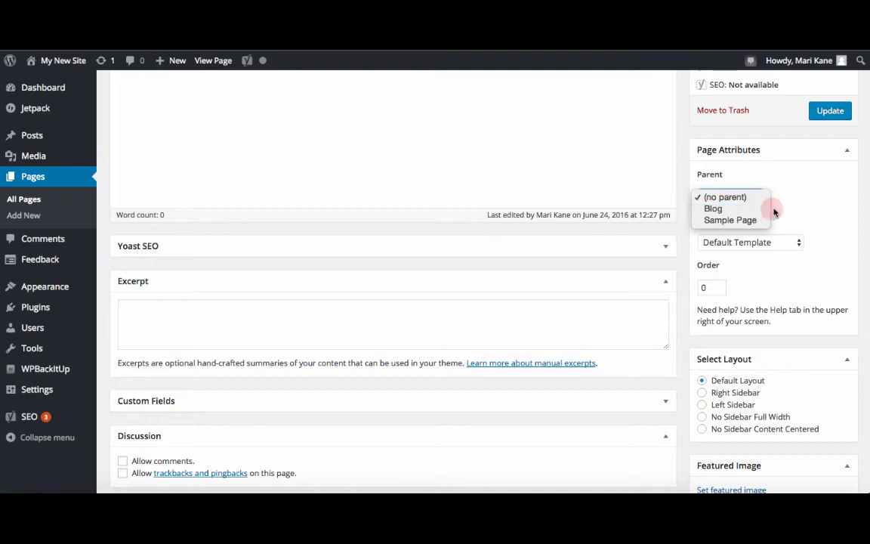
left_click(779, 211)
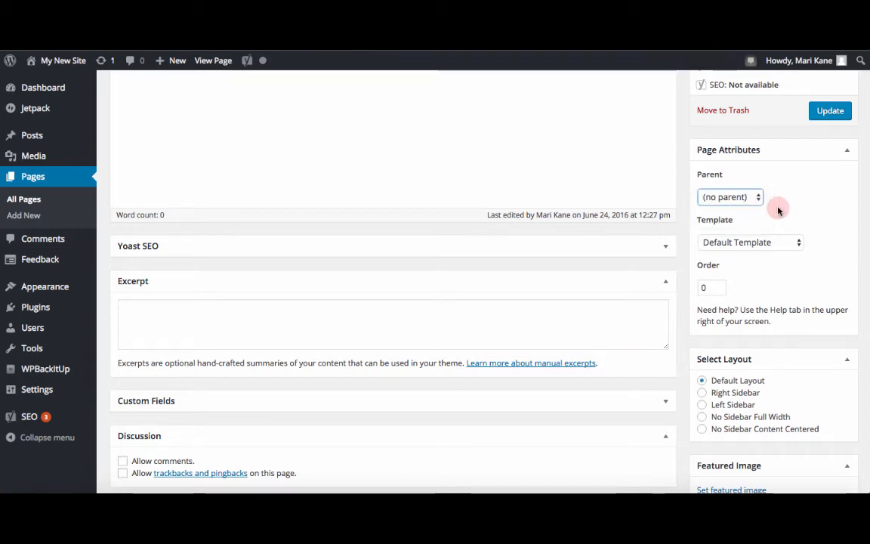
left_click(774, 242)
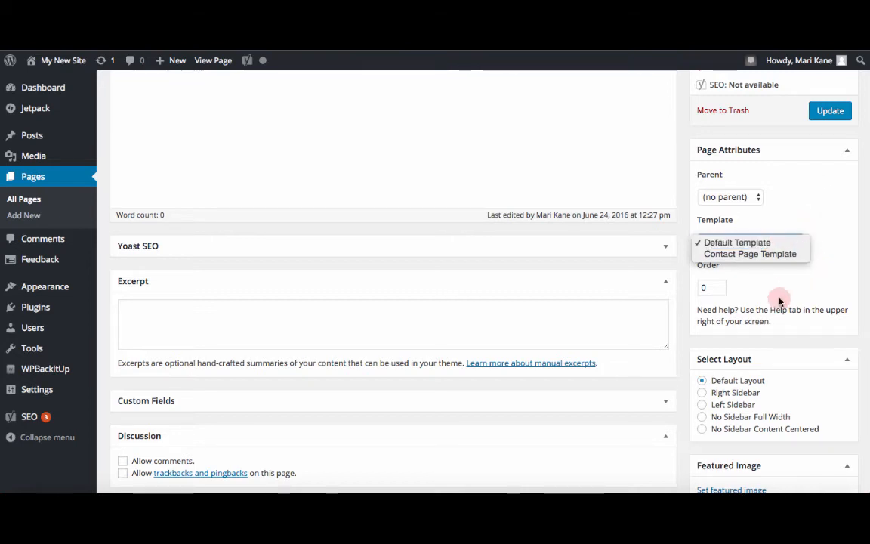
left_click(767, 336)
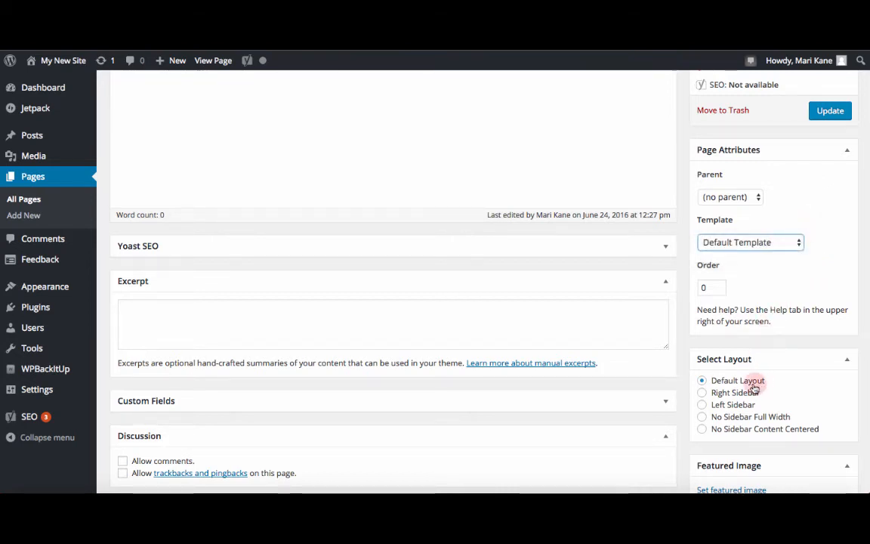
Step: Set the page layout to No Sidebar Full Width and update the page
scroll(741, 402, "down", 3)
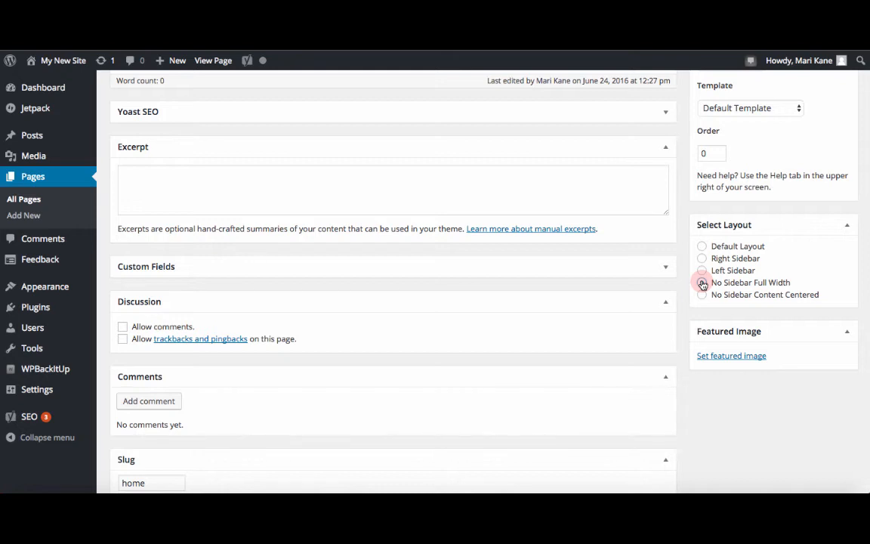
left_click(703, 284)
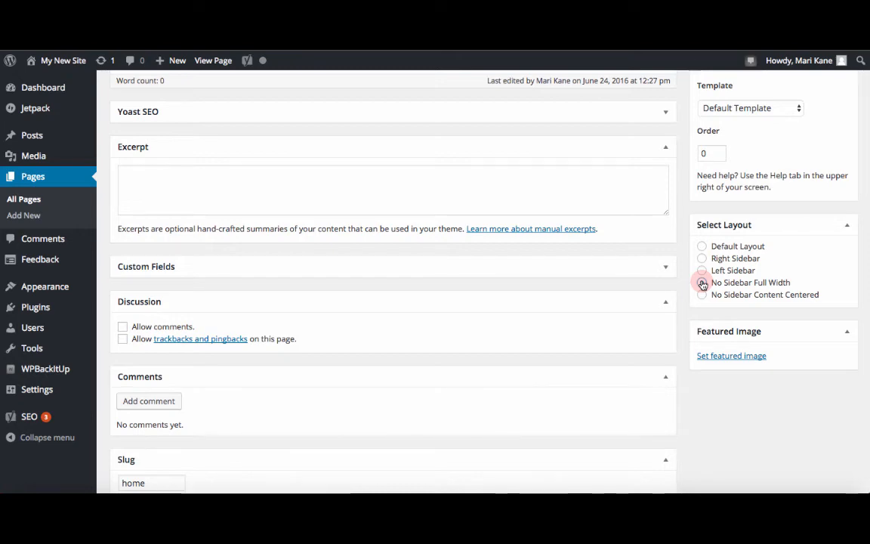
scroll(651, 255, "up", 10)
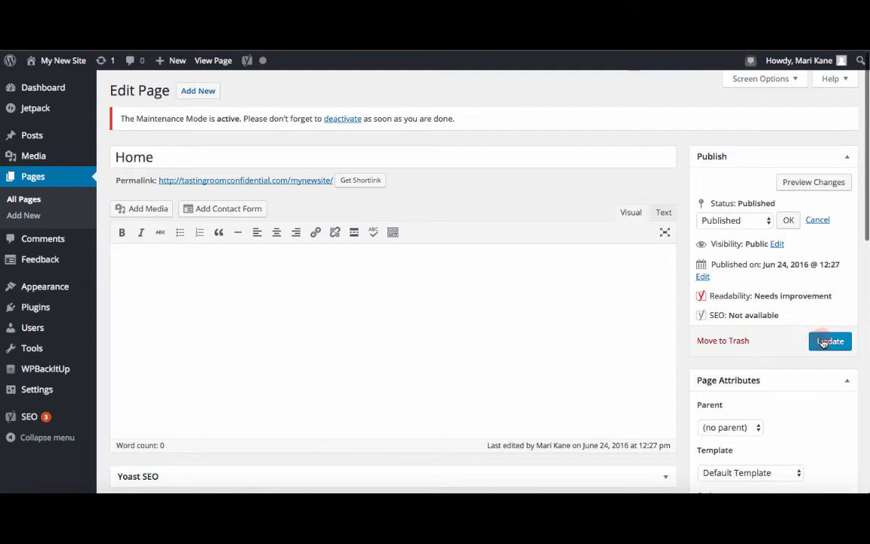
left_click(824, 343)
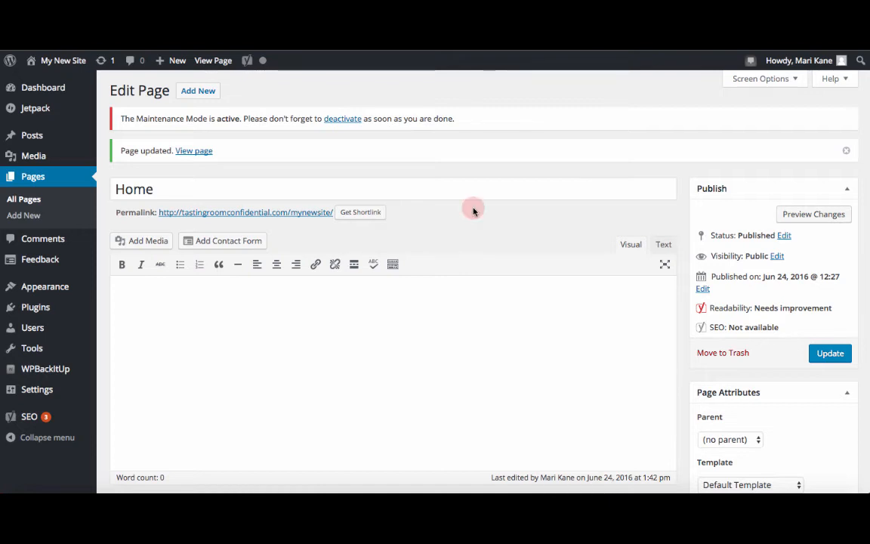
Step: Show the second row of editor formatting tools and review the paragraph format choices
scroll(468, 227, "down", 1)
scroll(467, 225, "down", 3)
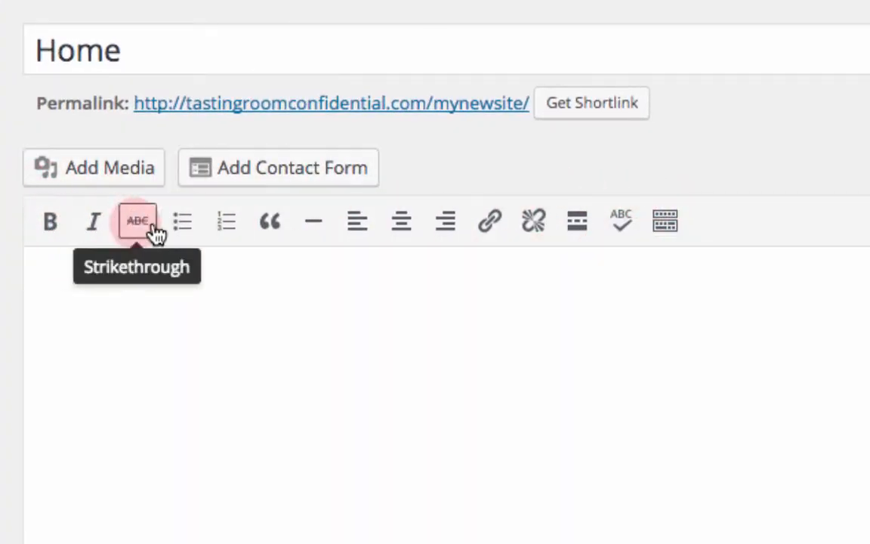
left_click(665, 229)
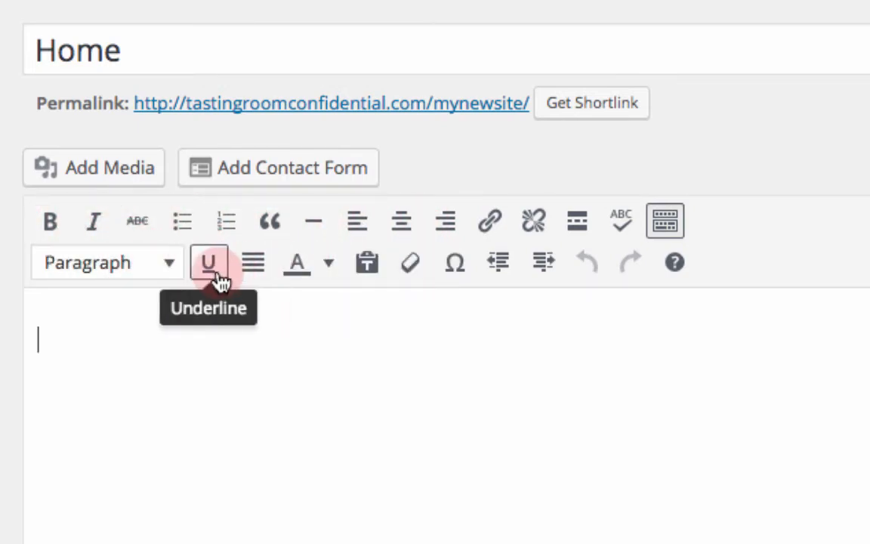
left_click(167, 265)
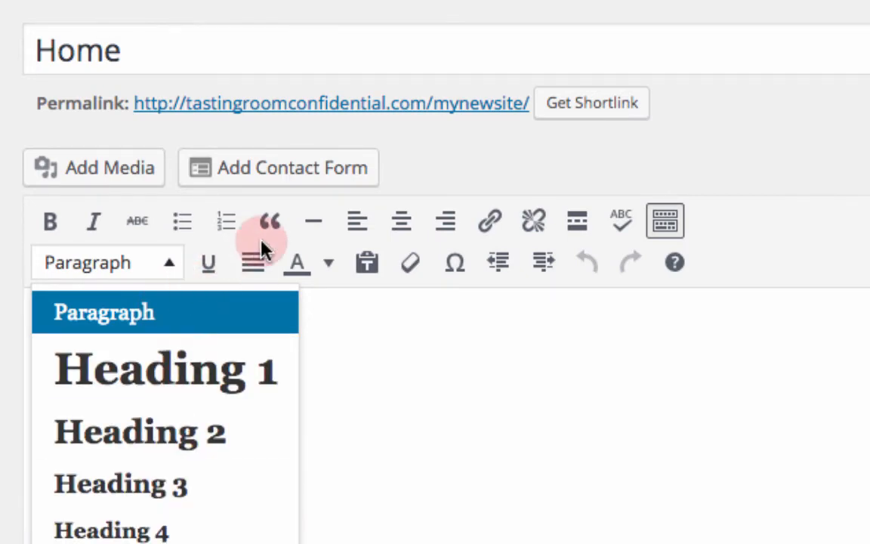
left_click(499, 171)
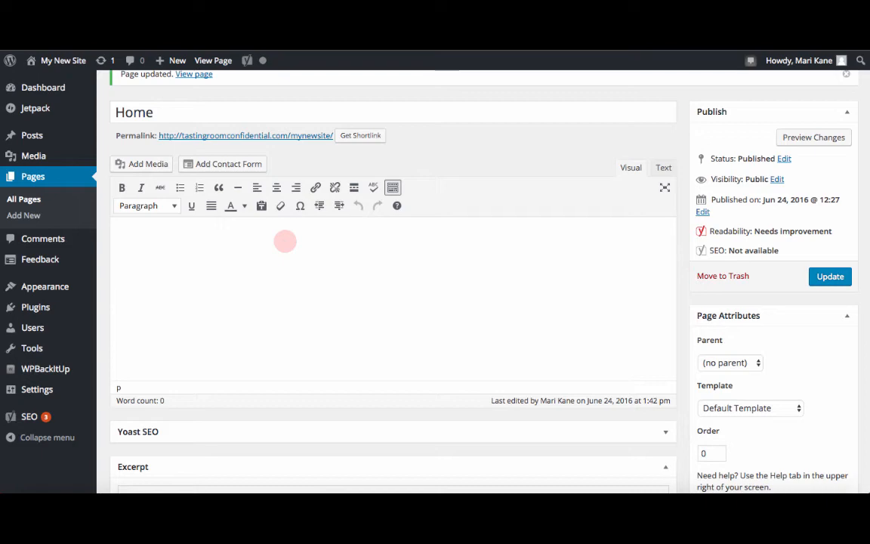
Step: Paste the Lorem Ipsum sample text into the page body
key("ctrl+v")
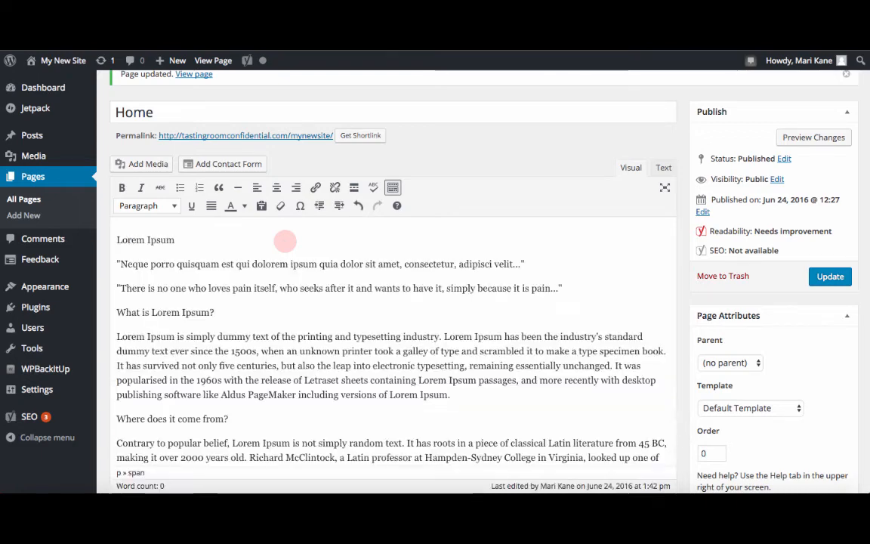
scroll(291, 261, "down", 2)
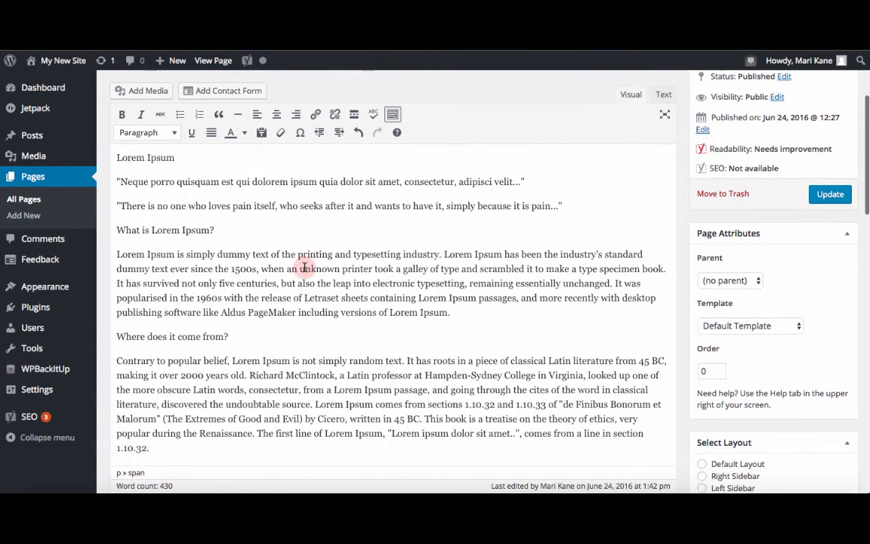
scroll(229, 245, "up", 2)
Step: Format the first line, Lorem Ipsum, as Heading 2
triple_click(190, 238)
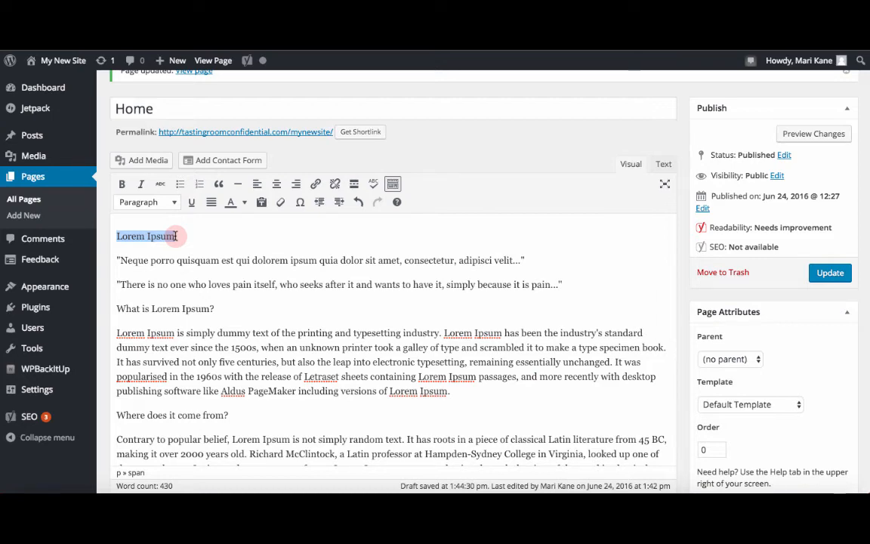
left_click(173, 202)
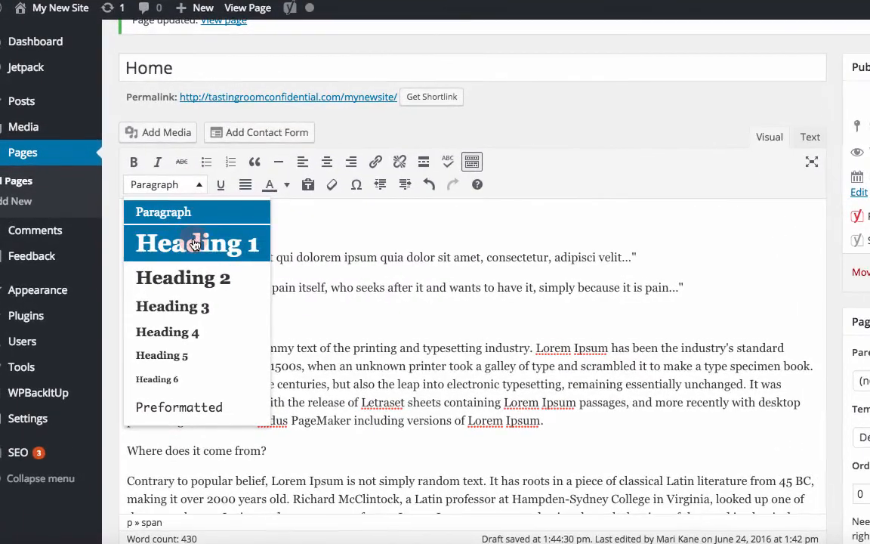
left_click(195, 271)
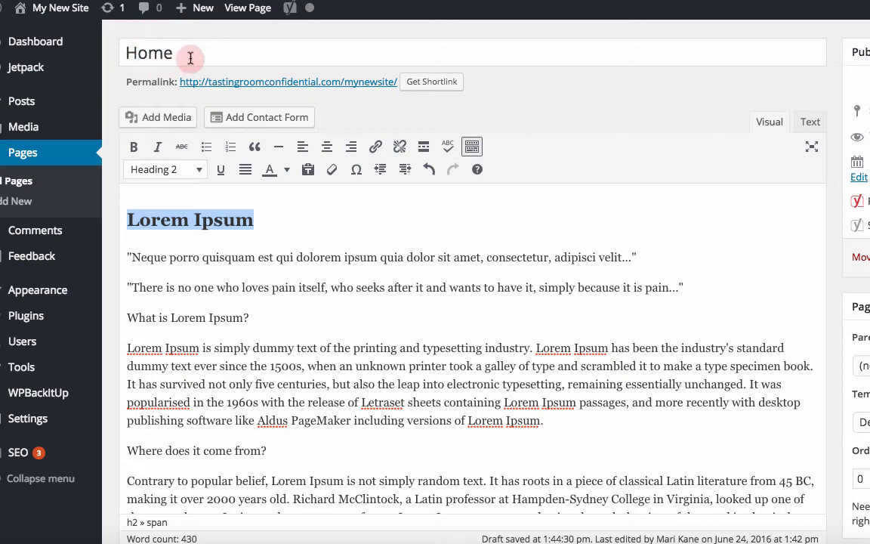
left_click(262, 219)
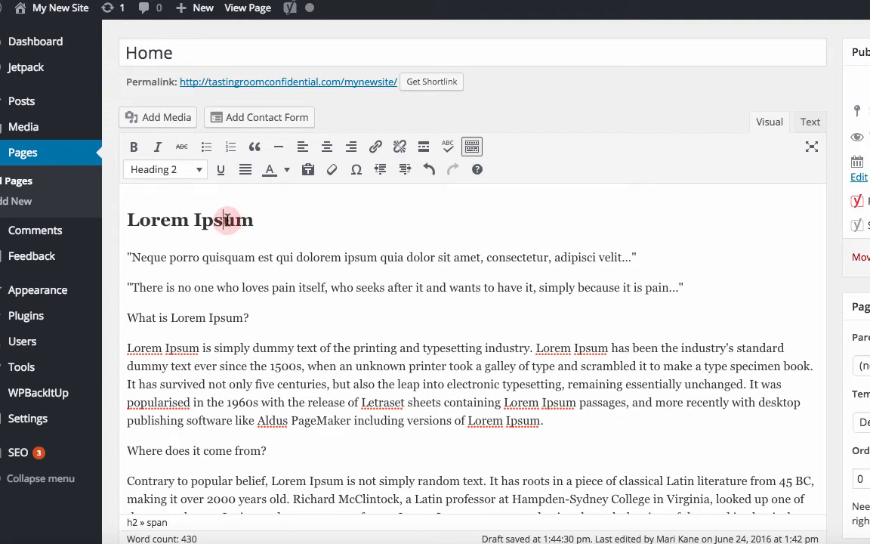
Step: Format the line "What is Lorem Ipsum?" as Heading 3
left_click(217, 317)
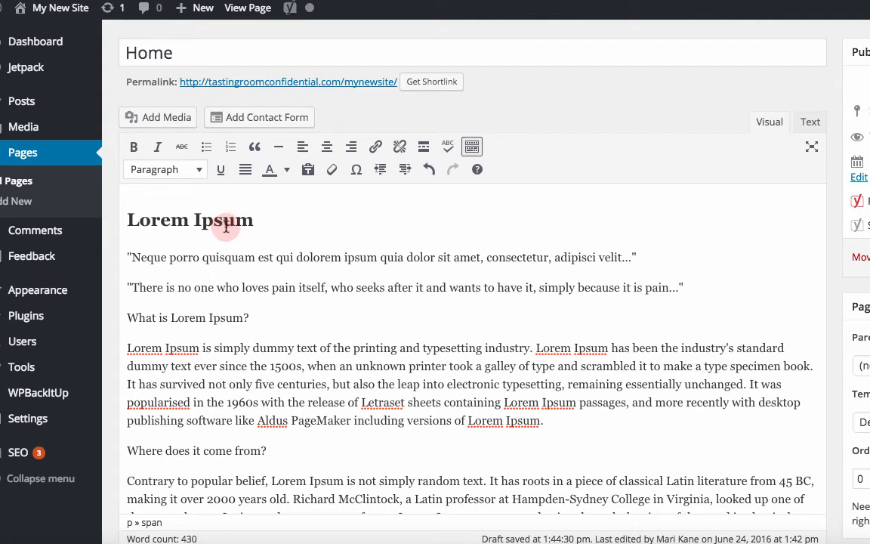
left_click(195, 171)
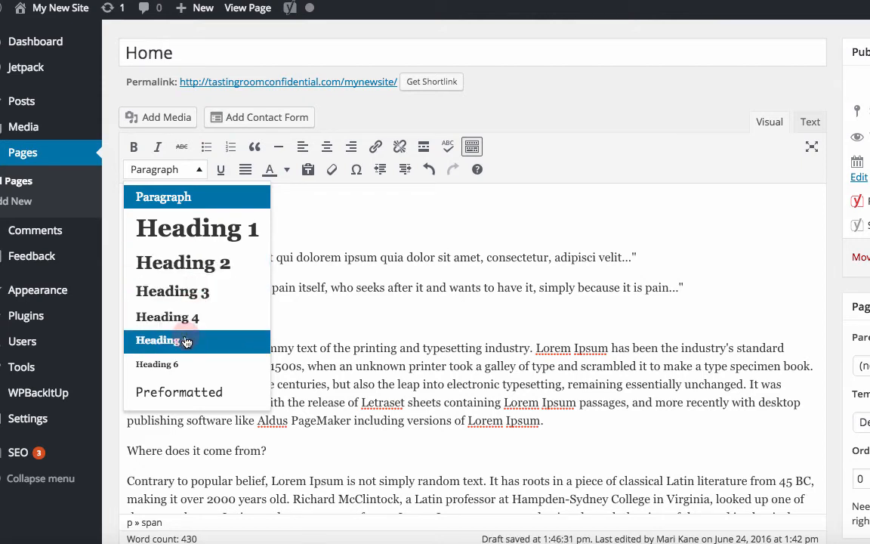
left_click(291, 228)
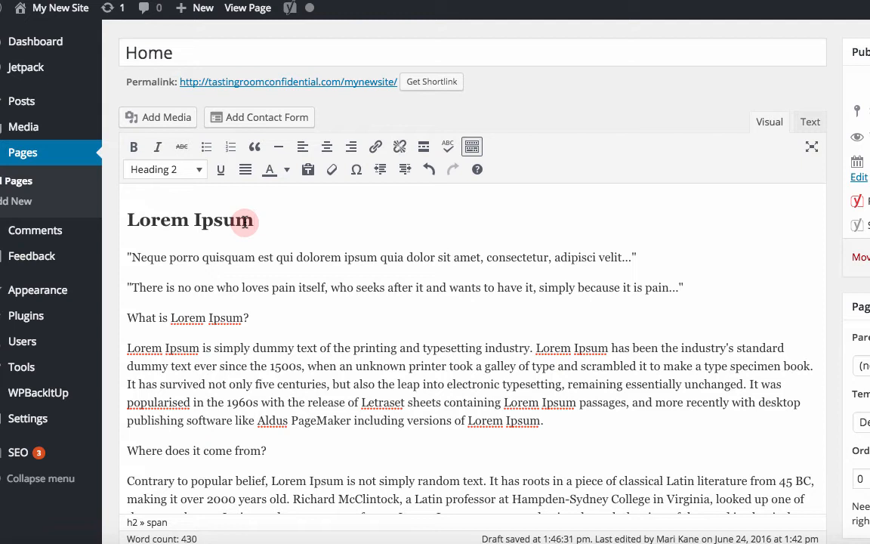
double_click(214, 318)
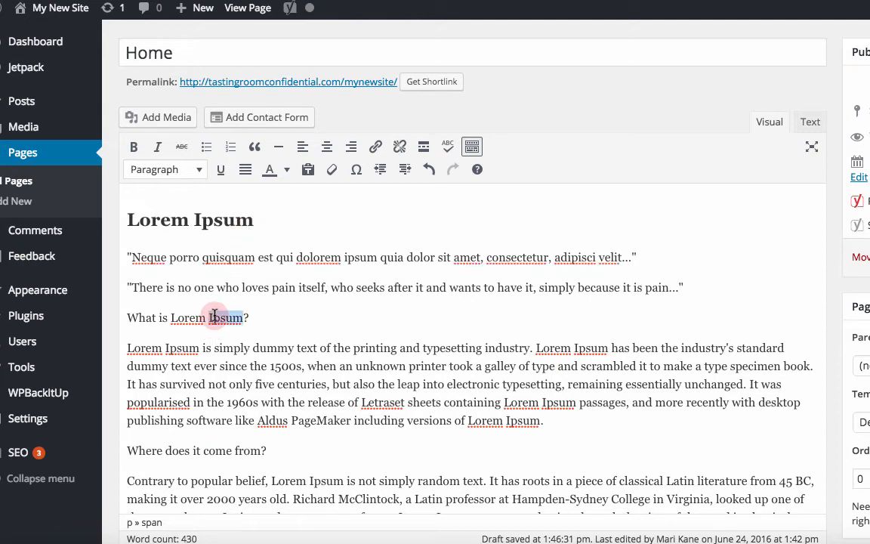
left_click(175, 317)
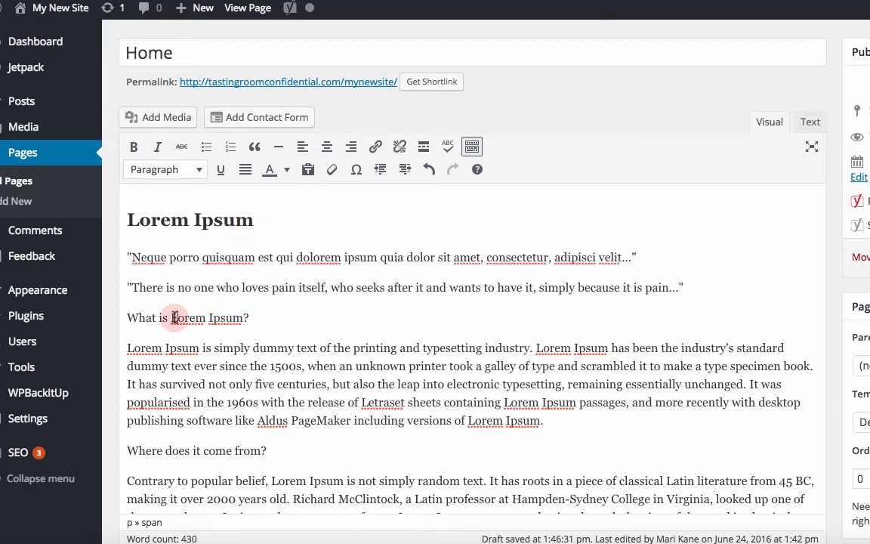
left_click(169, 170)
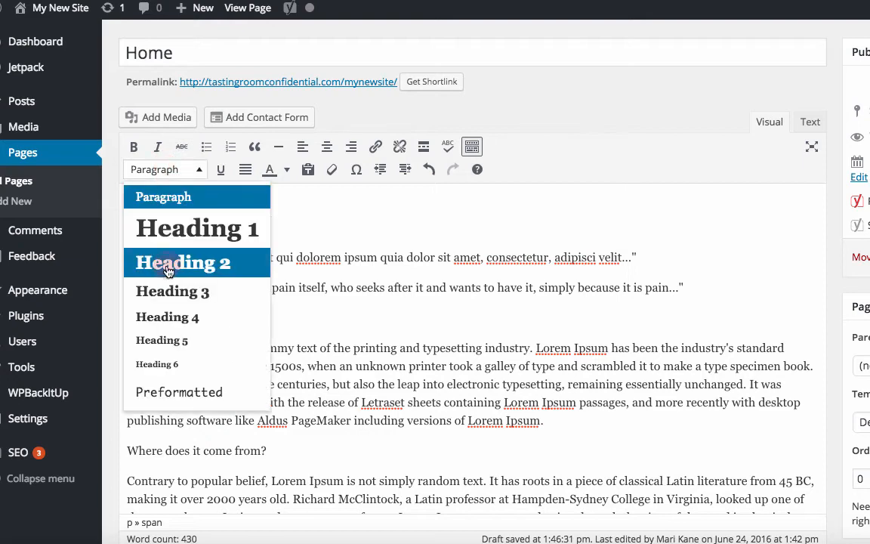
left_click(171, 290)
Step: Format the line "Where does it come from?" as Heading 4
scroll(255, 335, "down", 2)
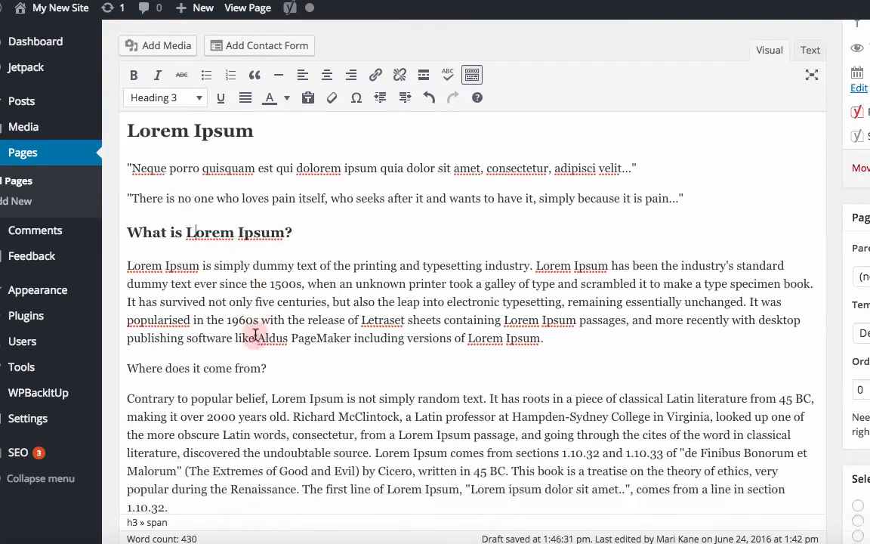
scroll(256, 334, "down", 1)
left_click(219, 339)
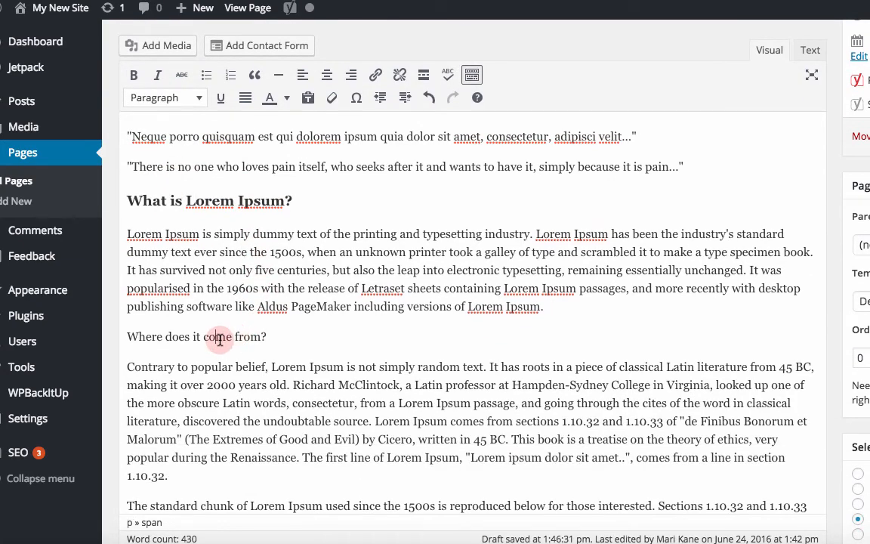
left_click(195, 98)
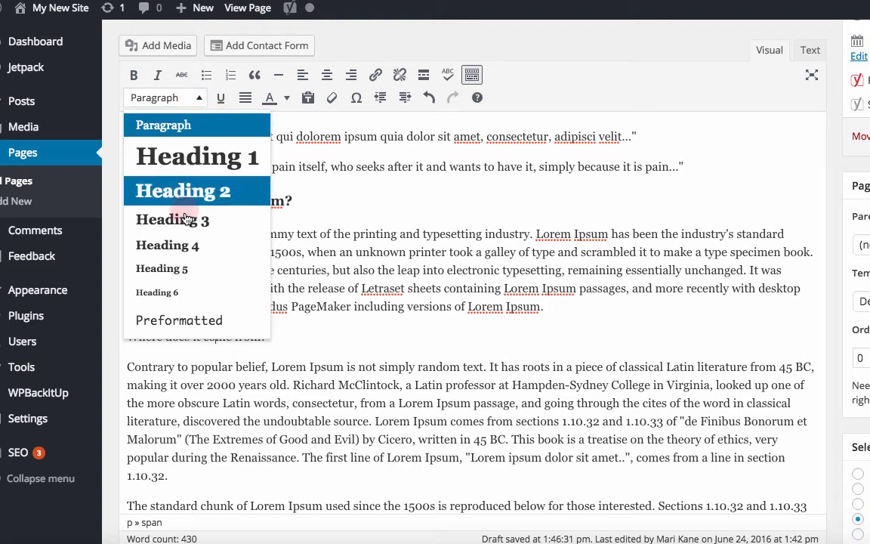
left_click(181, 246)
Step: Format the line "Where can I get some?" as Heading 2
scroll(225, 327, "down", 3)
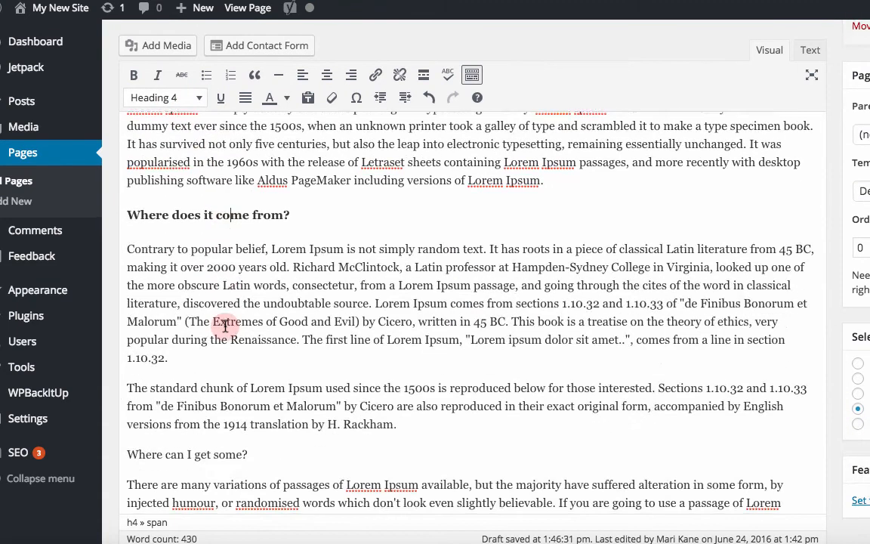
scroll(225, 326, "down", 4)
left_click(216, 318)
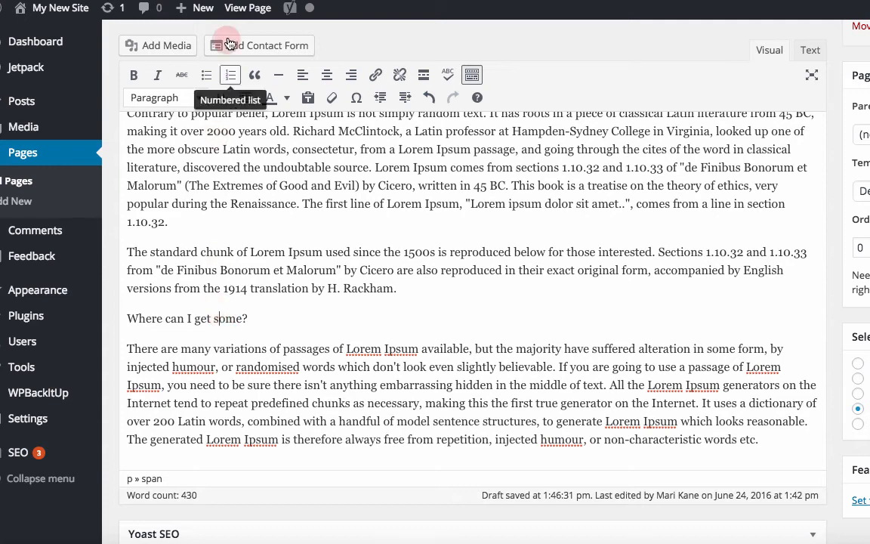
left_click(198, 97)
left_click(194, 191)
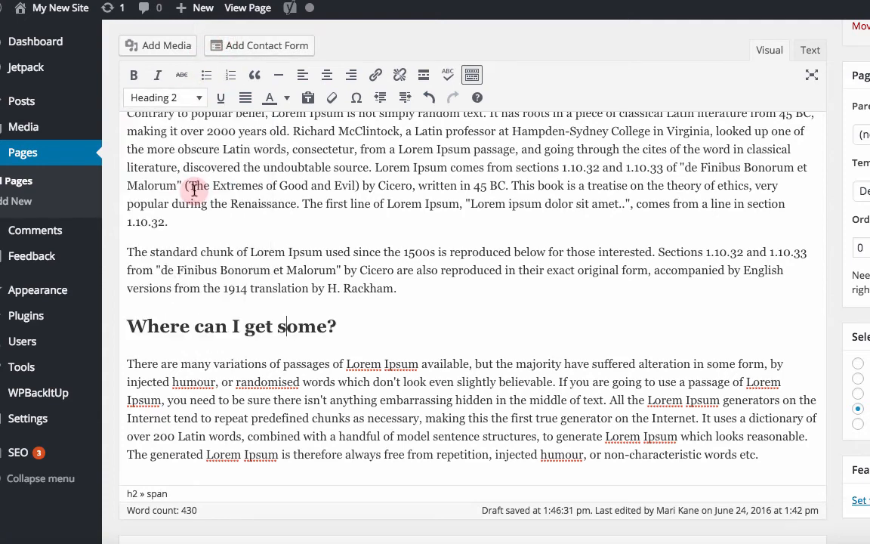
Step: Select all the page content and center-align it
scroll(223, 360, "down", 5)
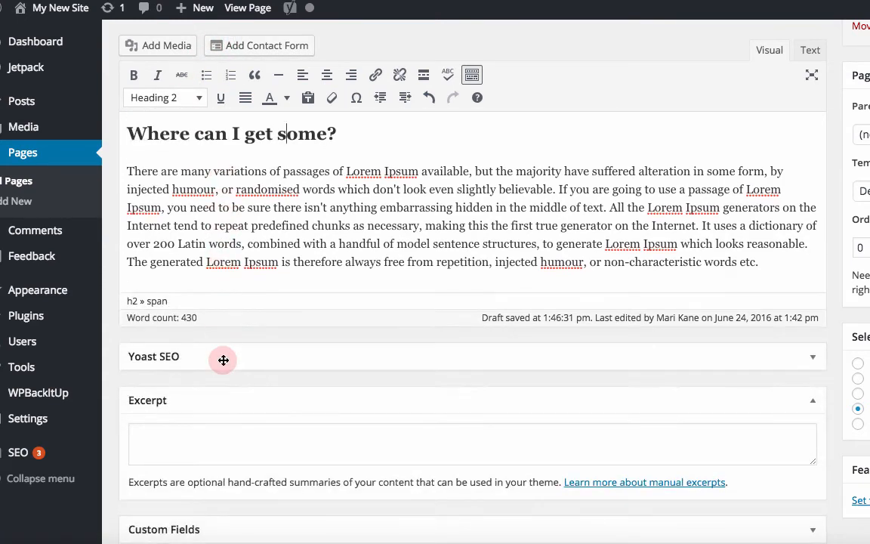
scroll(570, 195, "up", 10)
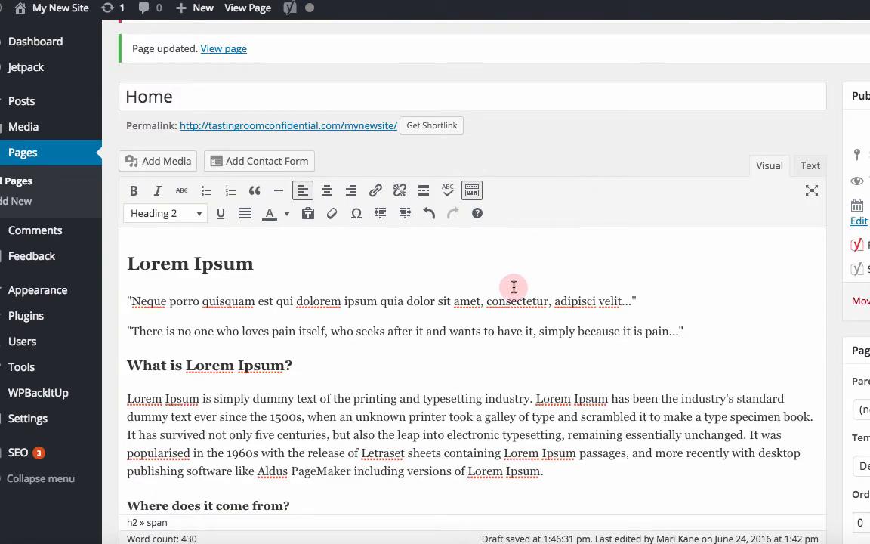
key("ctrl+a")
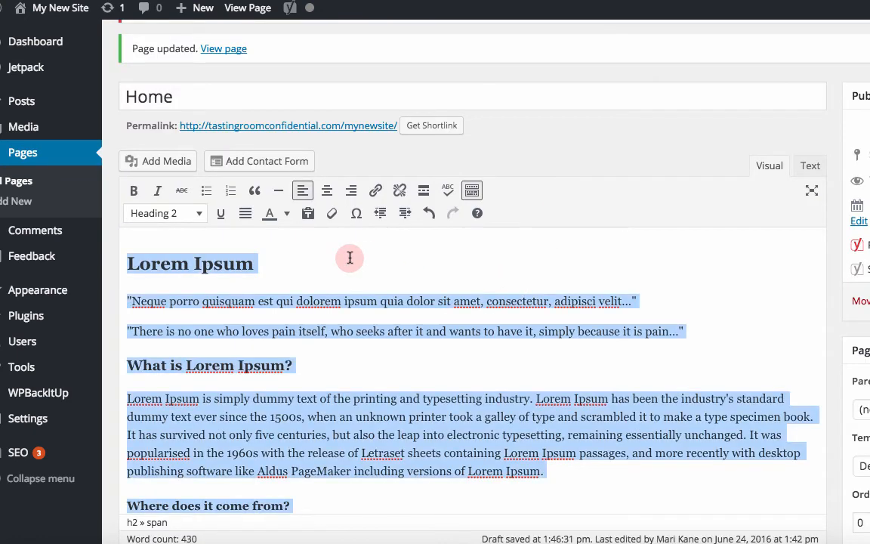
left_click(327, 191)
left_click(352, 191)
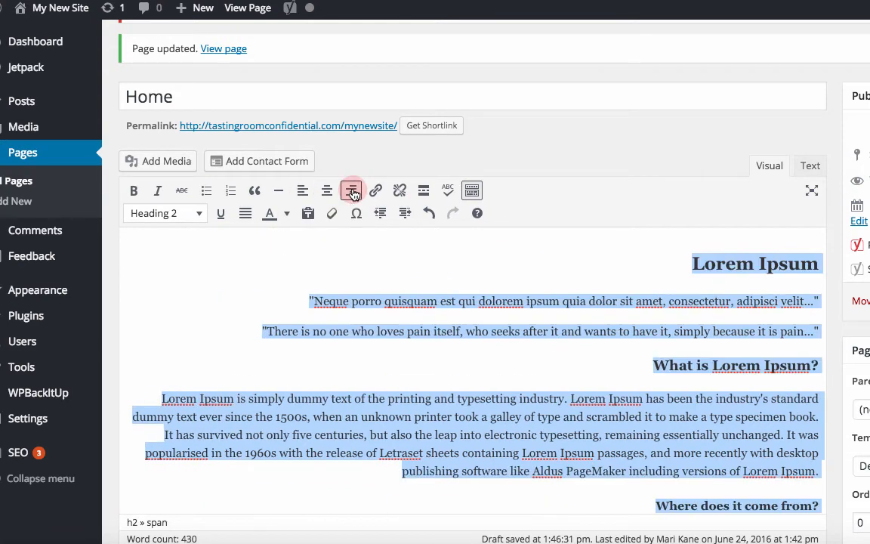
left_click(303, 193)
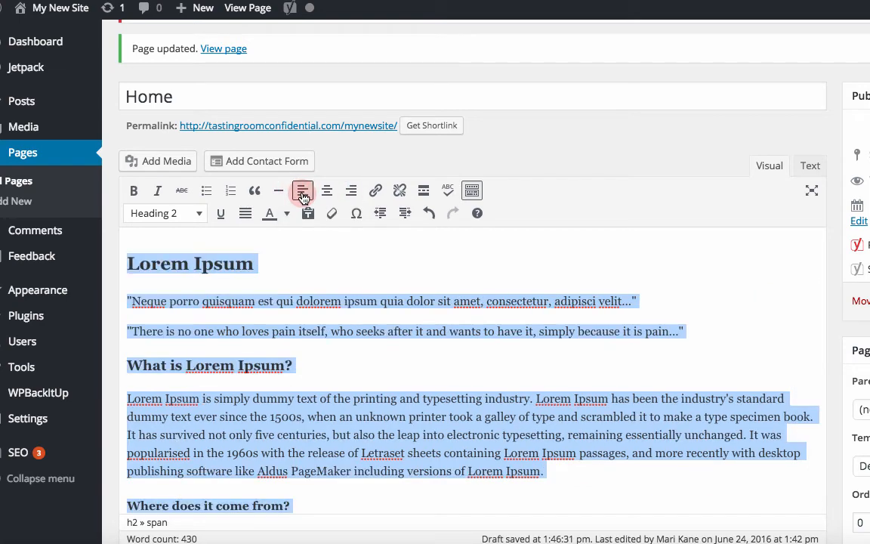
left_click(327, 191)
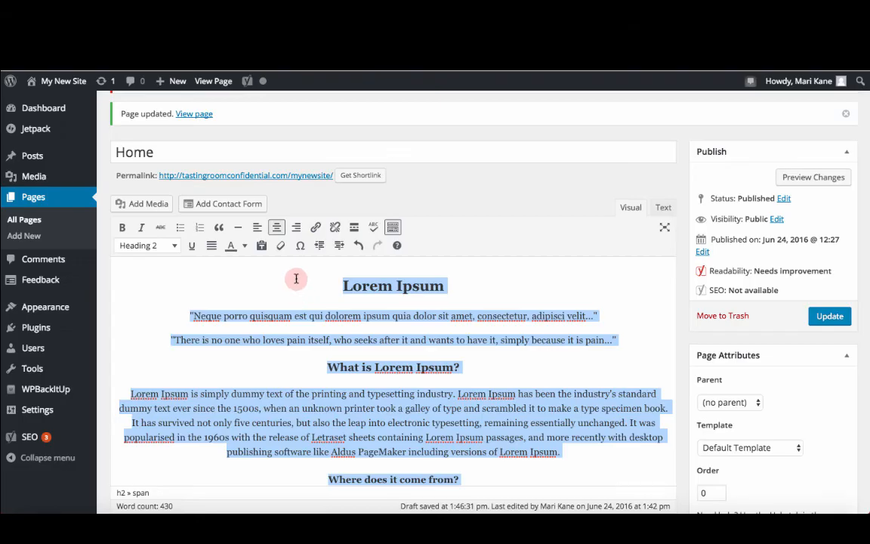
Step: Insert an empty line above the Lorem Ipsum heading at the top of the page body
left_click(341, 284)
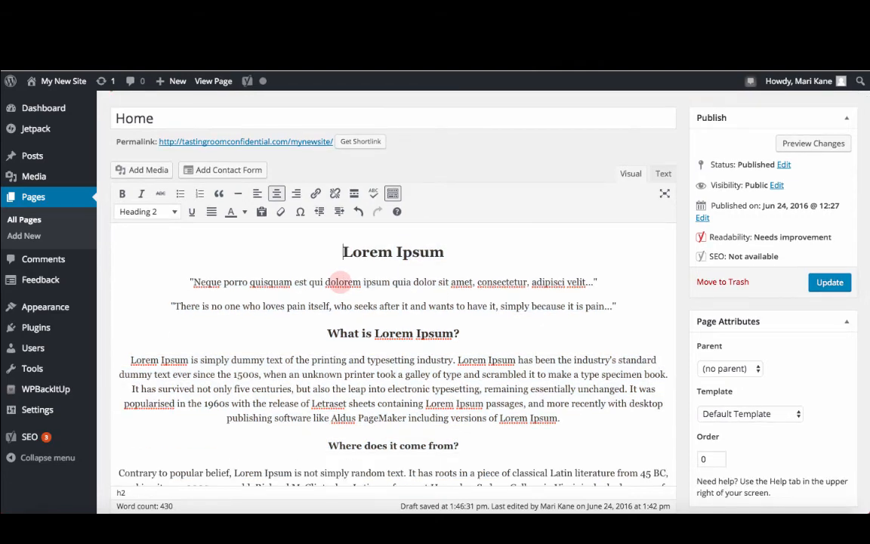
scroll(380, 333, "down", 5)
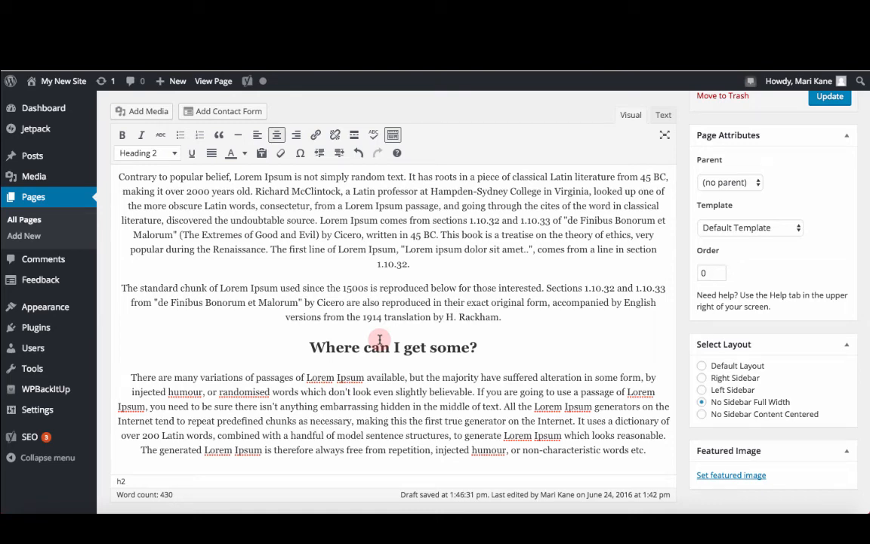
left_click(709, 481)
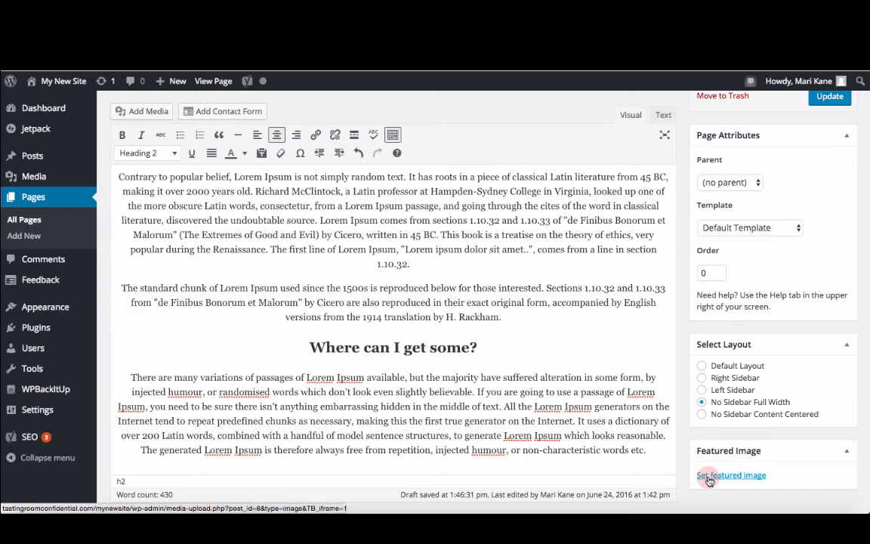
scroll(626, 360, "up", 5)
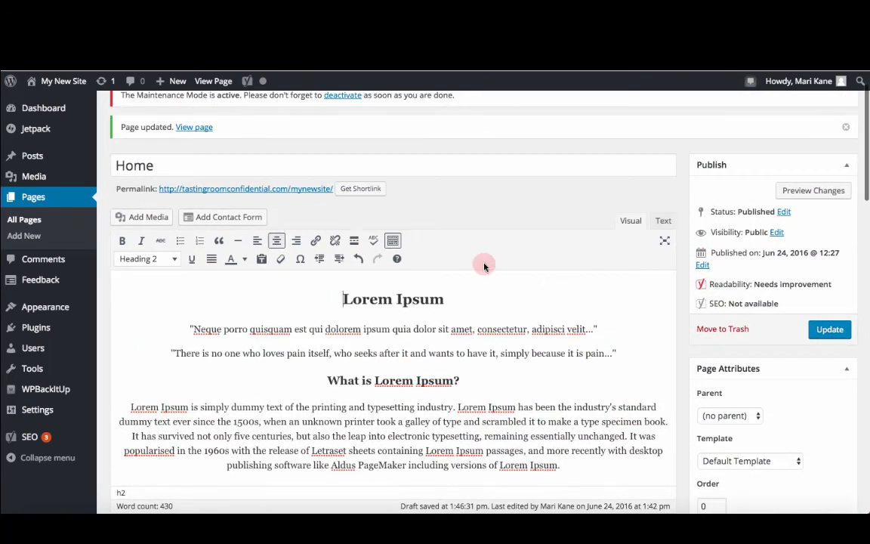
left_click(342, 299)
key("Return")
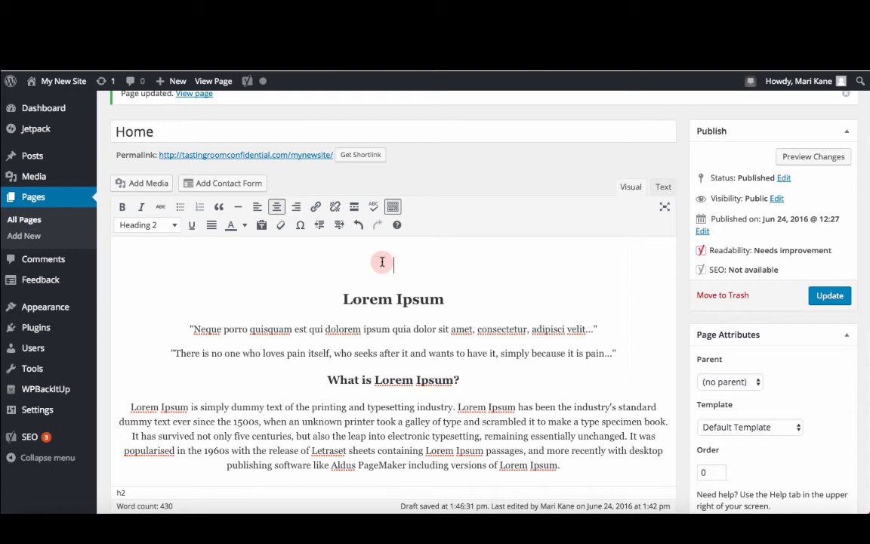
Step: Upload the image bowie.jpg from the Pictures folder through Add Media
left_click(157, 183)
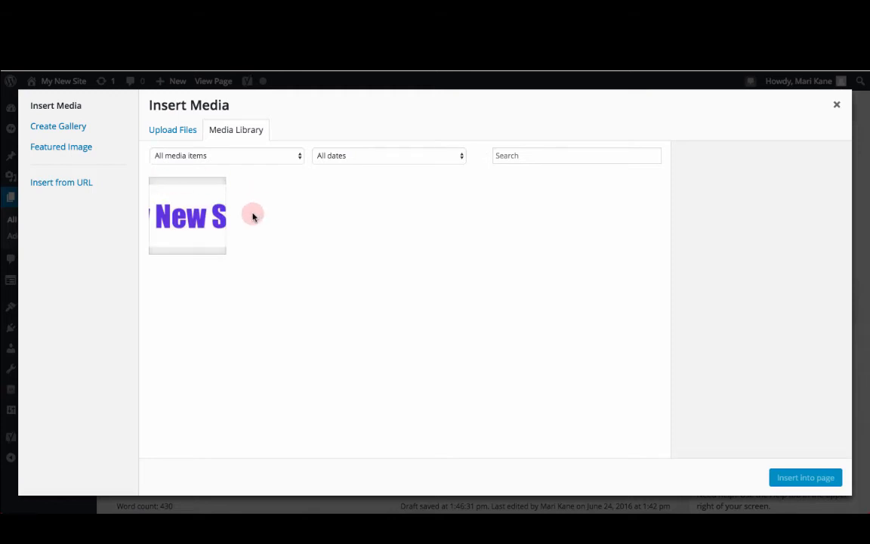
left_click(182, 132)
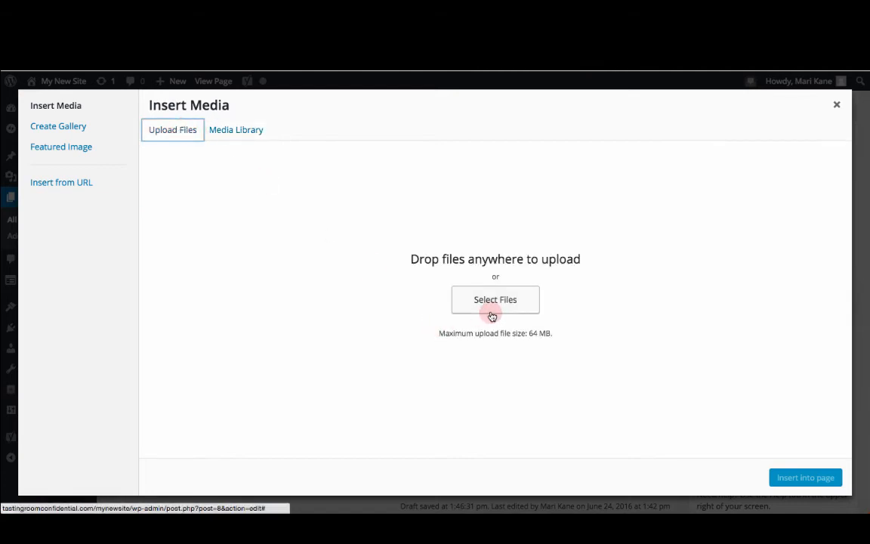
left_click(494, 300)
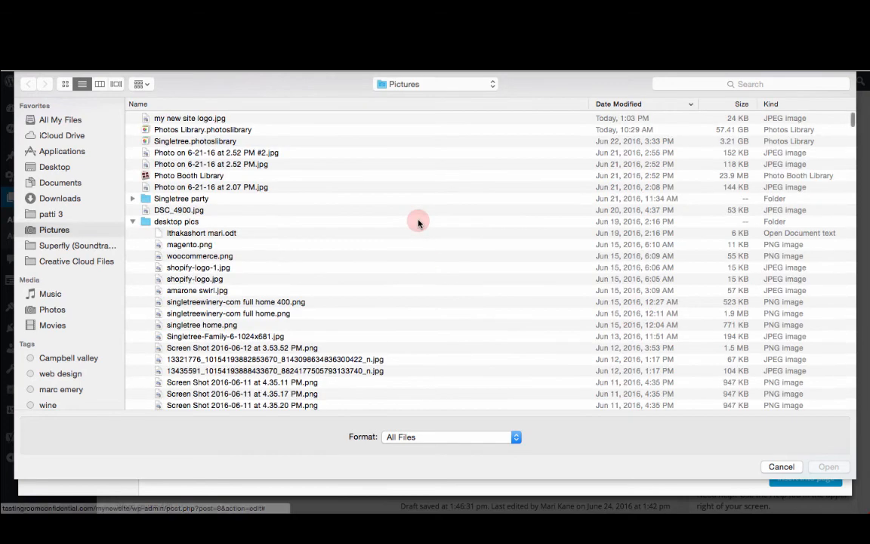
left_click(134, 221)
key("super+1")
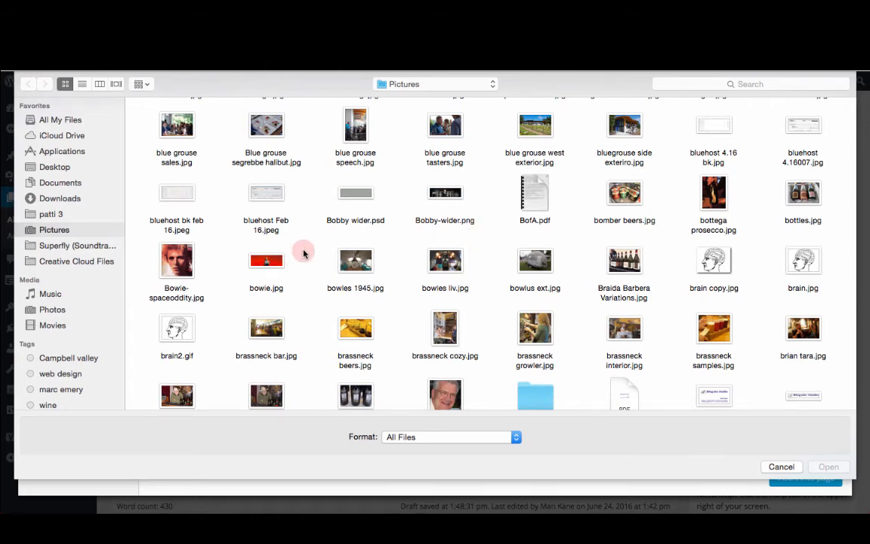
double_click(267, 261)
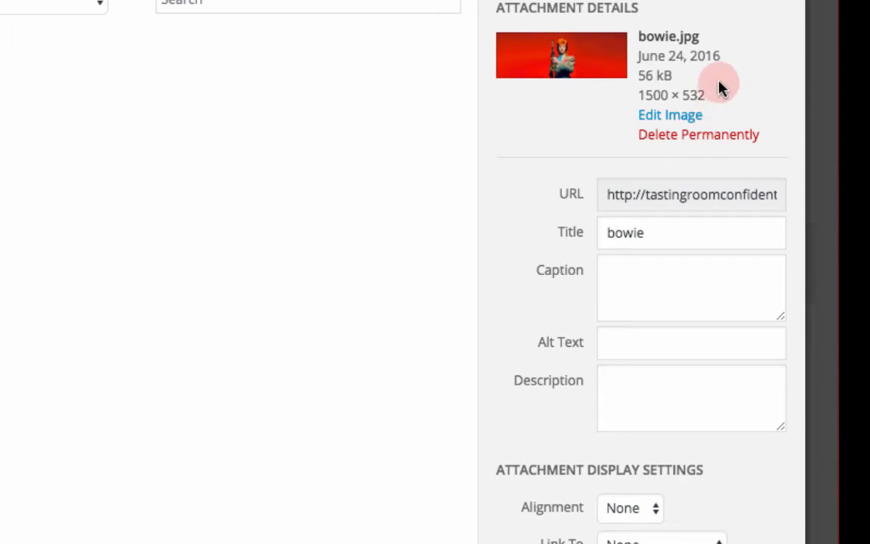
Step: Fill in the image's alt text and description as bowie
left_click(645, 232)
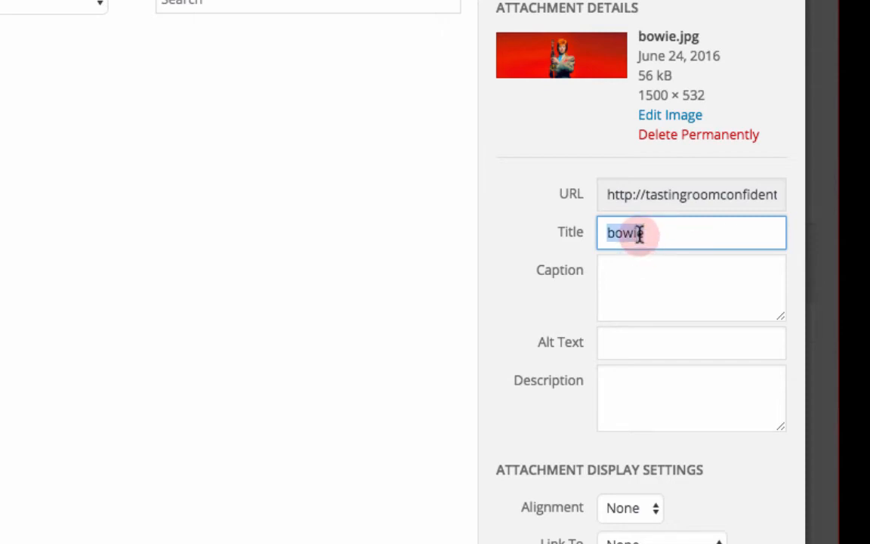
key("Tab")
key("Tab")
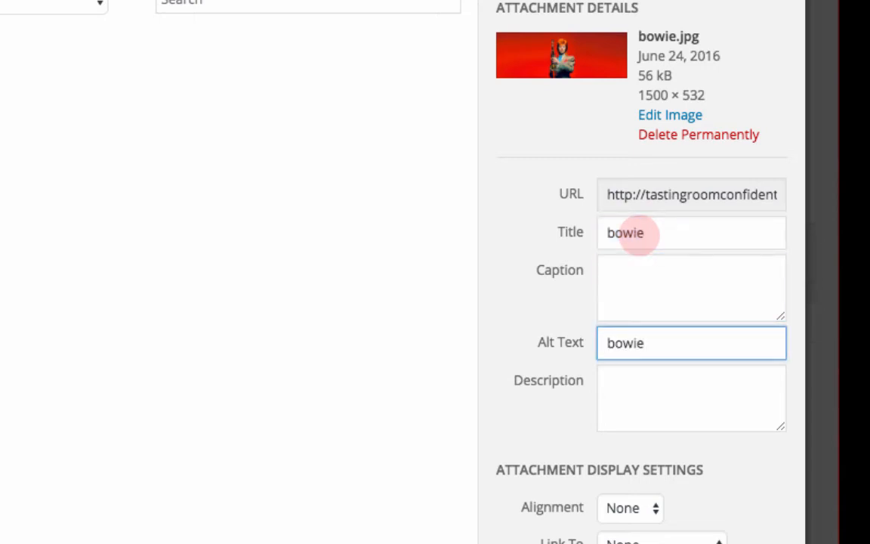
key("Tab")
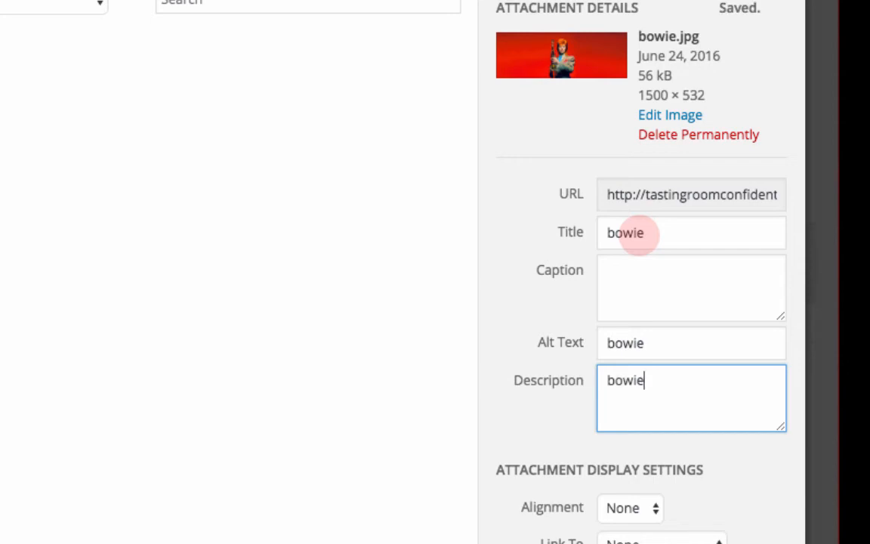
left_click(628, 280)
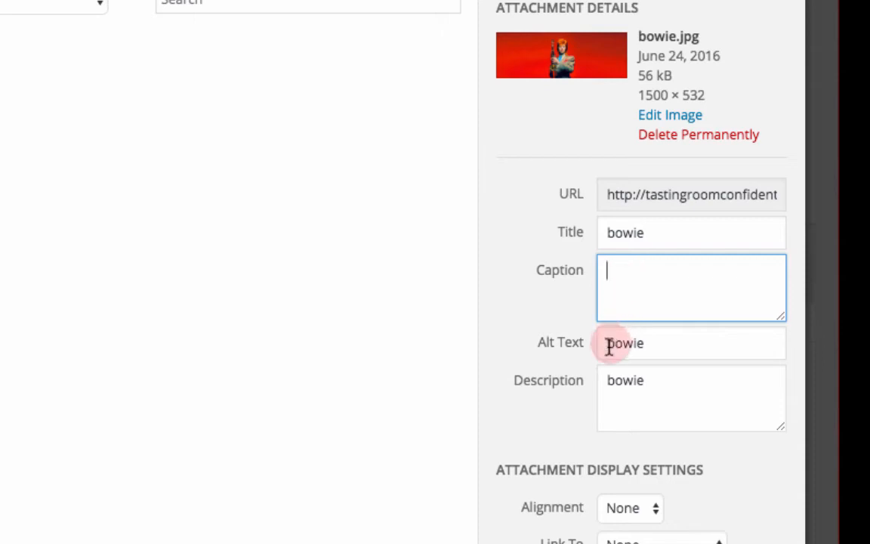
Step: Set the image's alignment to Center in the attachment display settings
scroll(561, 451, "down", 2)
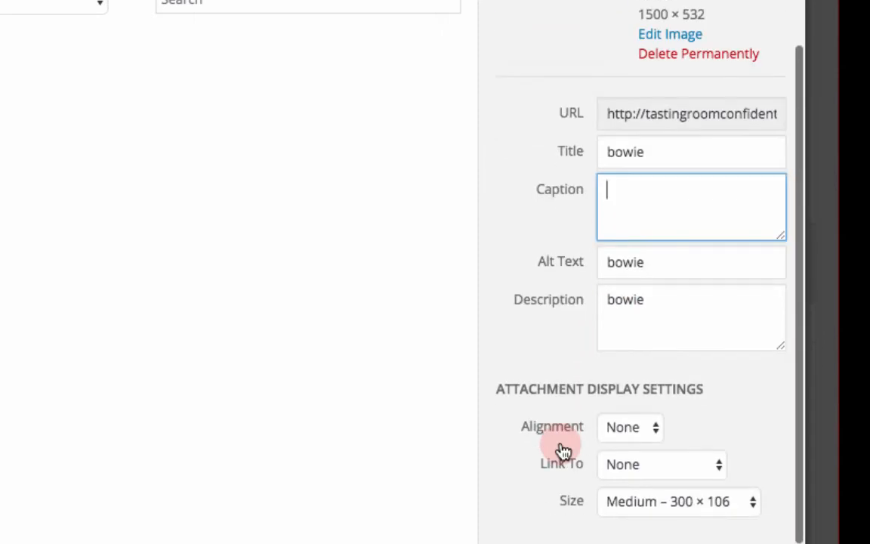
left_click(653, 429)
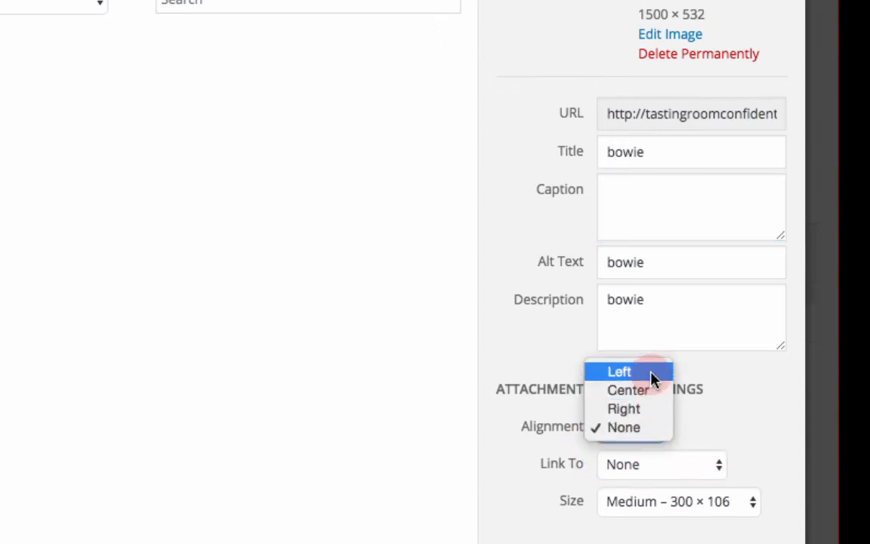
left_click(654, 390)
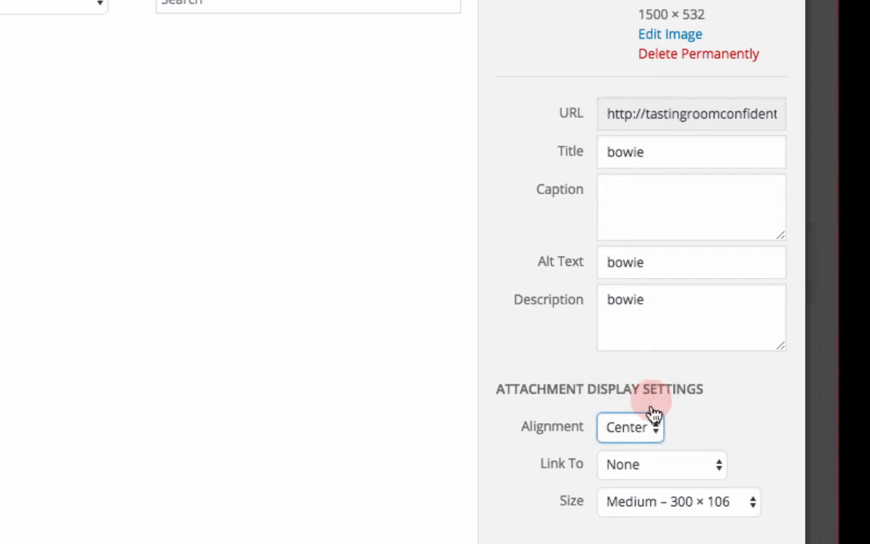
Step: Link the image to its Attachment Page and set its size to Large – 800 × 284 before inserting it
left_click(671, 465)
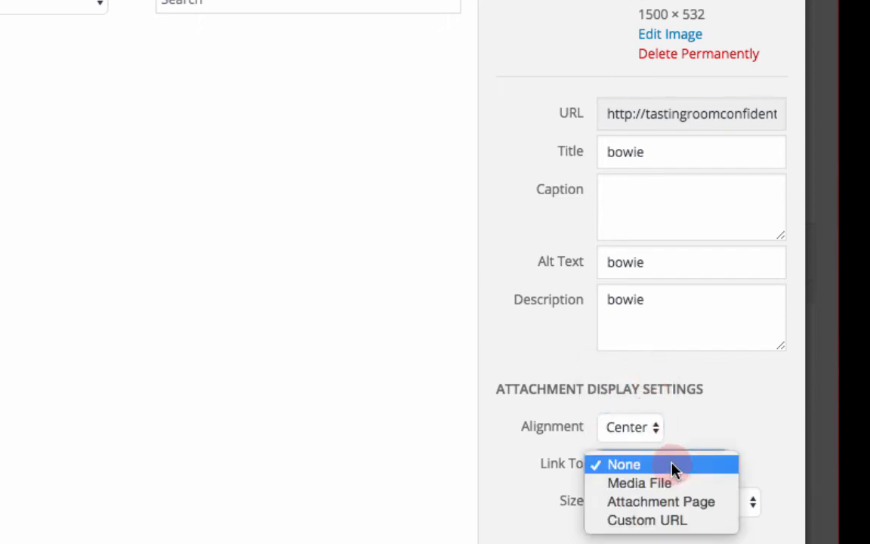
left_click(674, 503)
scroll(719, 439, "down", 1)
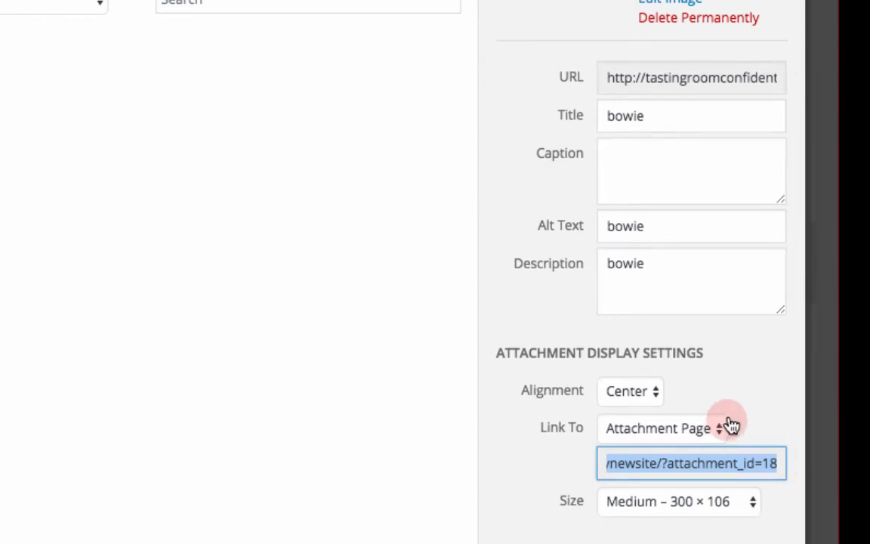
left_click(714, 506)
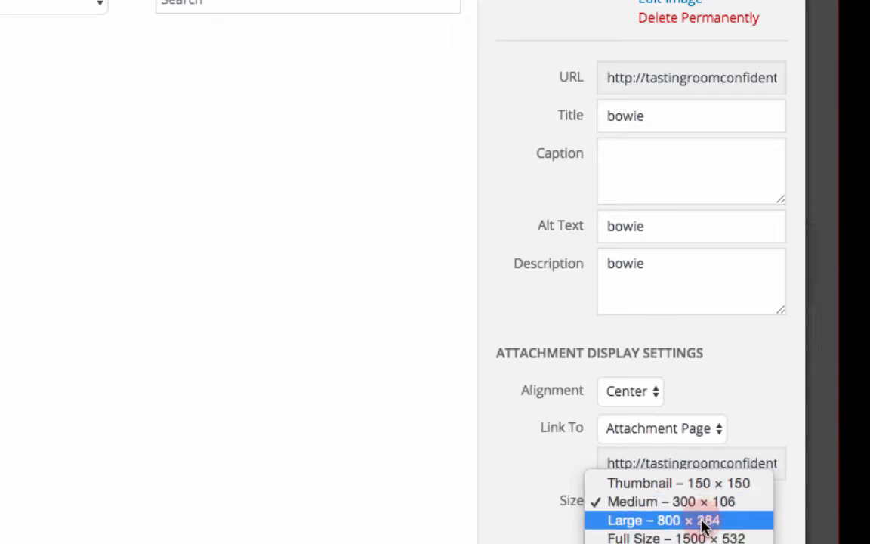
left_click(702, 521)
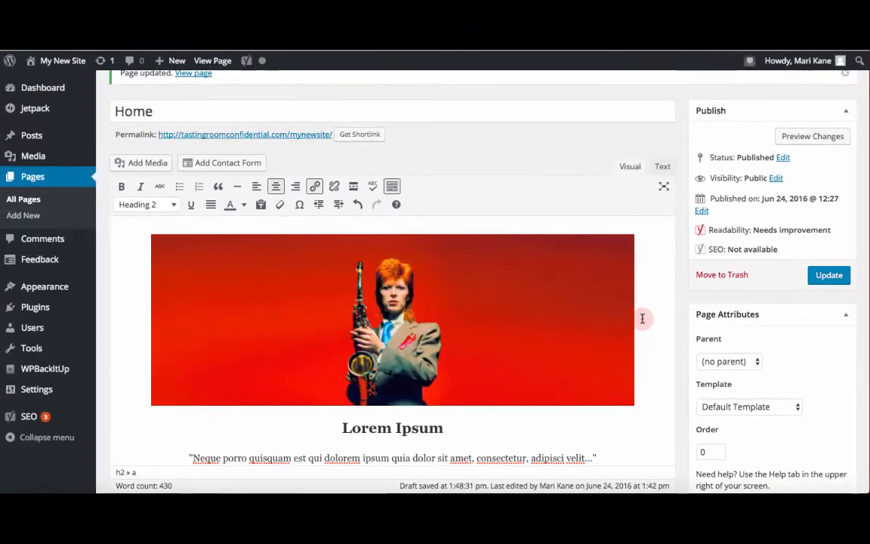
Step: Preview the page changes and scroll through the rendered Home page with the inserted image
scroll(635, 317, "down", 3)
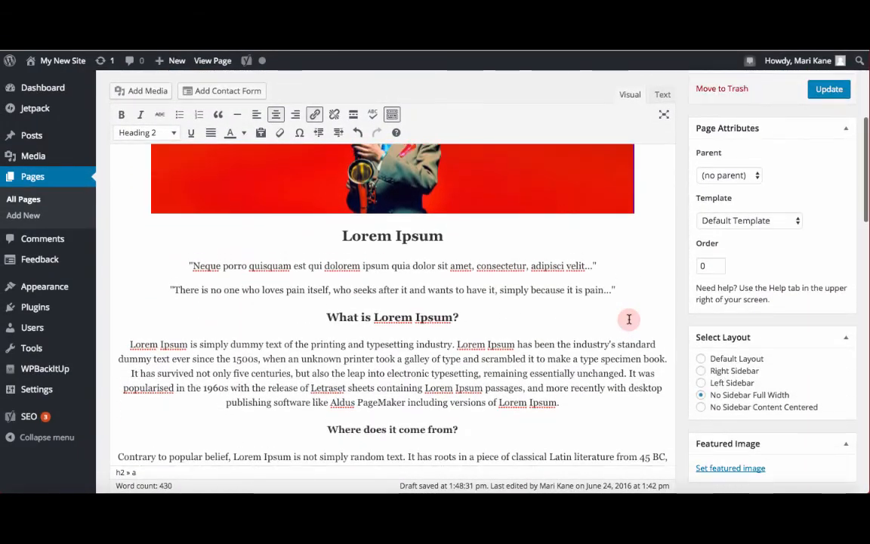
scroll(629, 318, "up", 4)
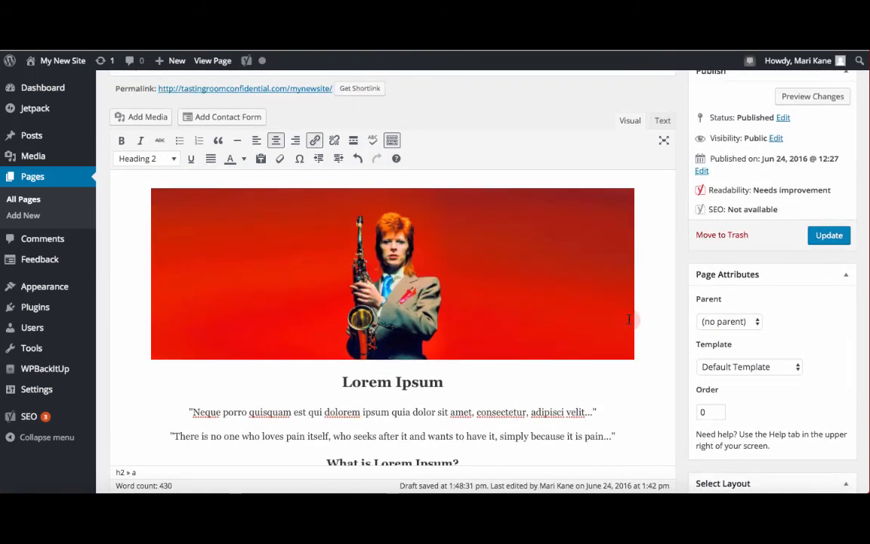
scroll(631, 318, "up", 3)
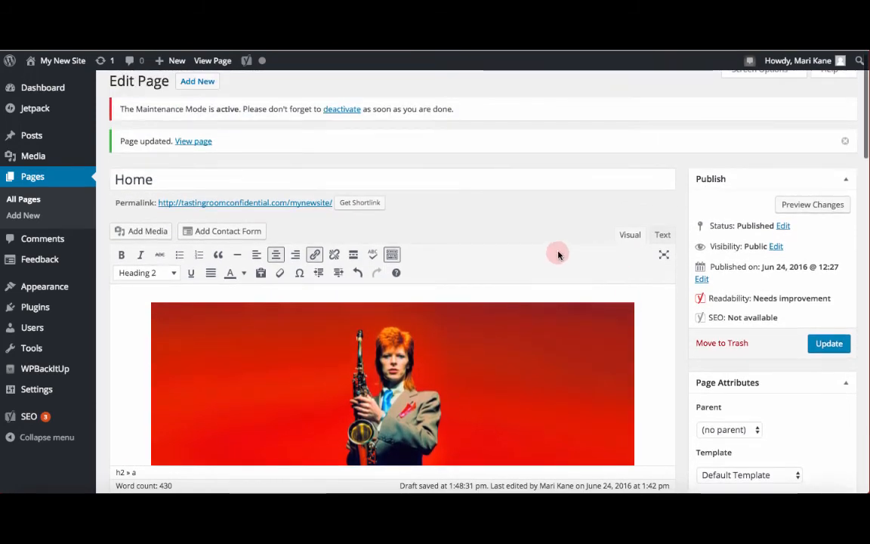
left_click(822, 205)
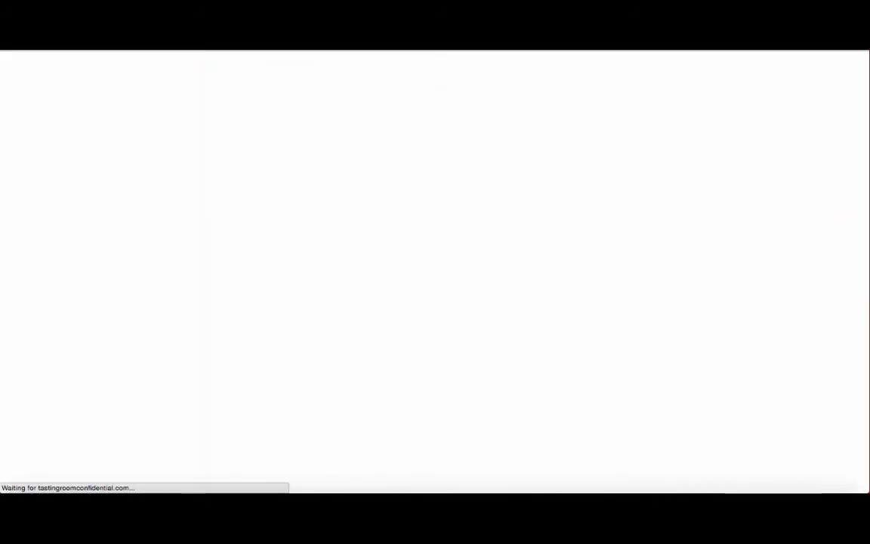
scroll(529, 246, "down", 3)
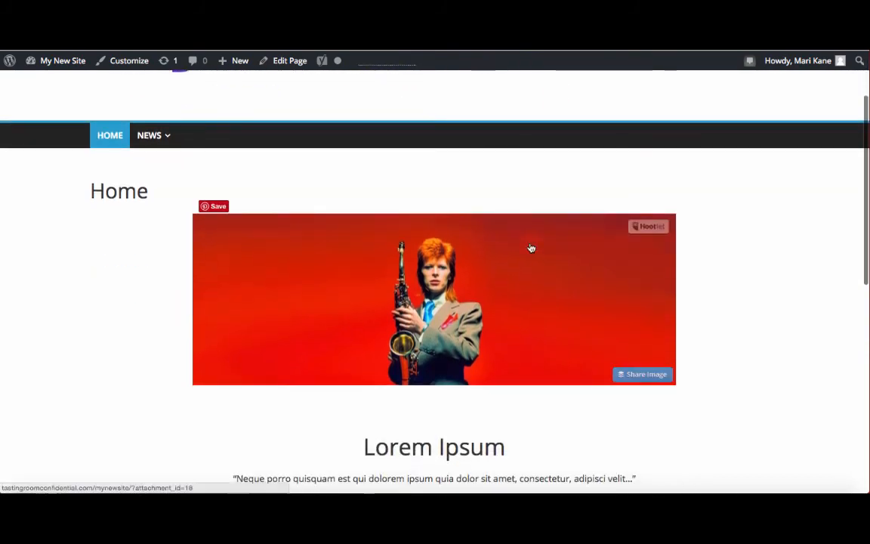
scroll(531, 248, "down", 5)
scroll(531, 248, "up", 5)
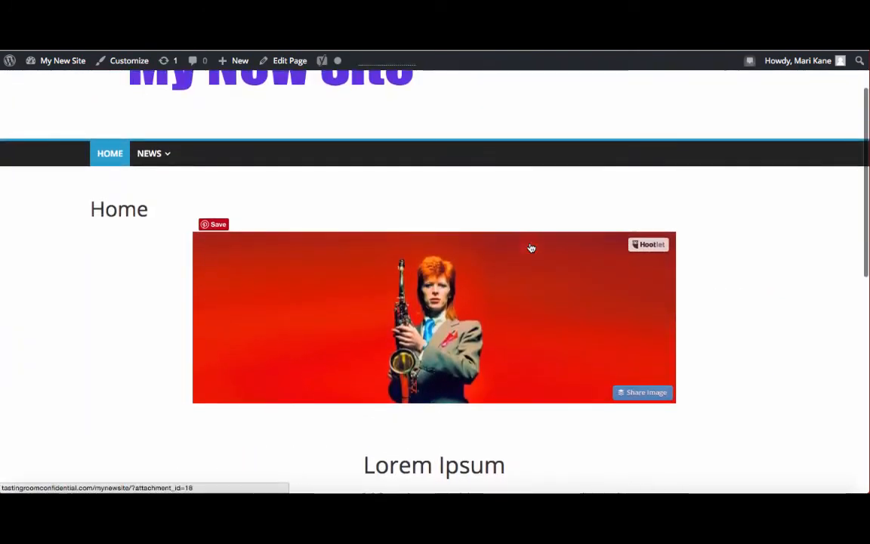
scroll(531, 248, "down", 4)
left_click(717, 266)
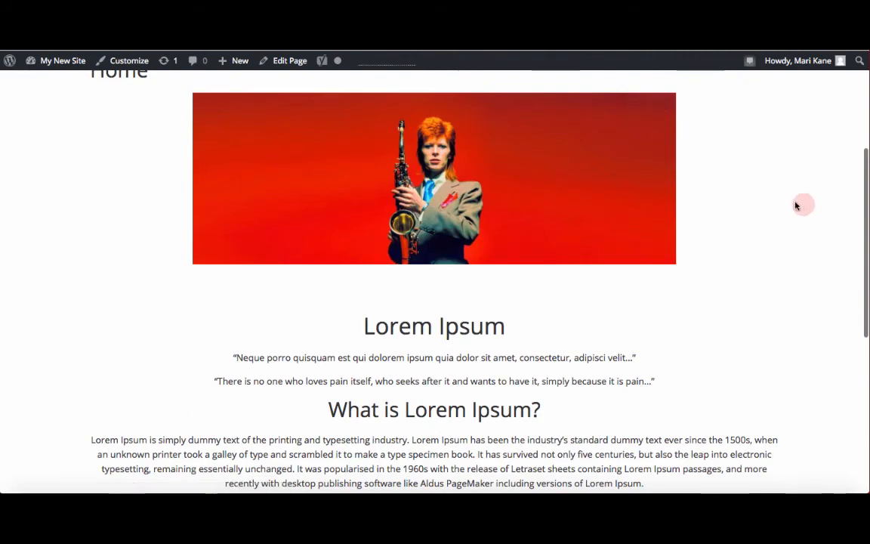
scroll(766, 311, "down", 5)
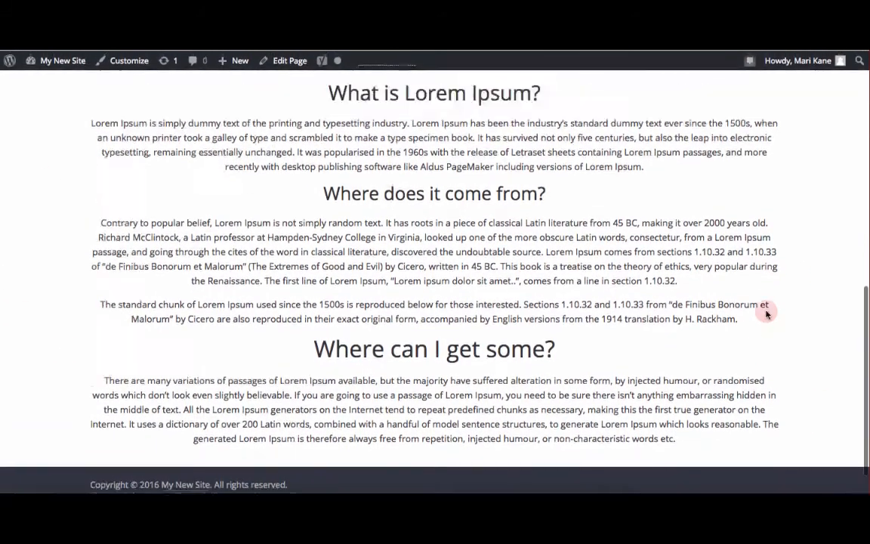
scroll(765, 312, "up", 6)
scroll(765, 312, "down", 4)
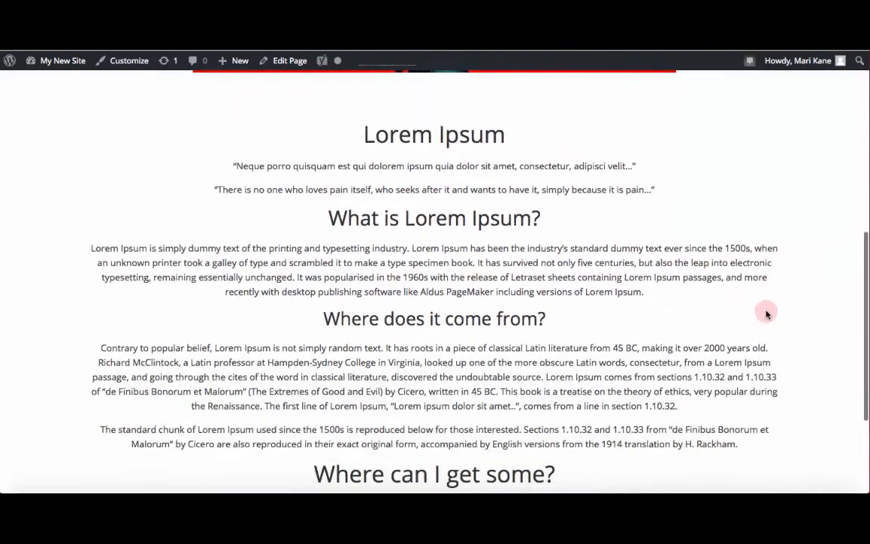
scroll(583, 272, "up", 4)
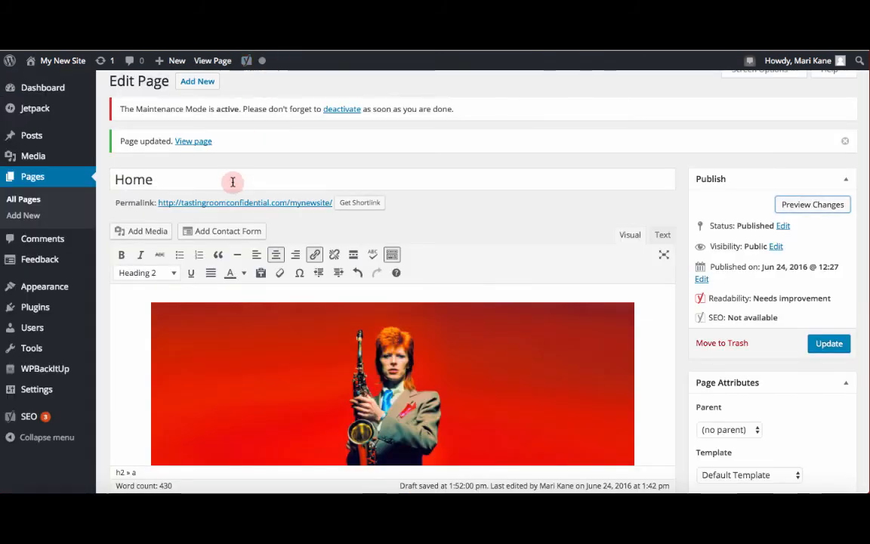
Step: Delete the page title Home and update the page
double_click(233, 182)
key("BackSpace")
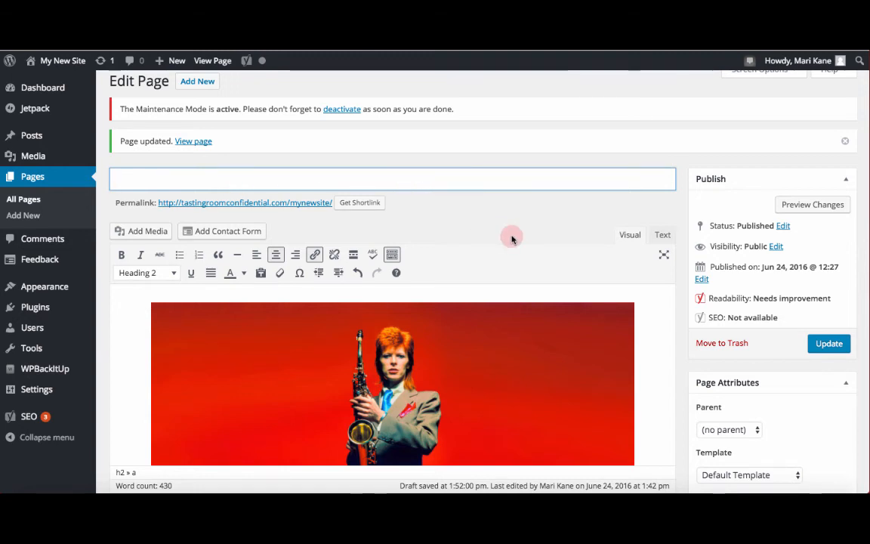
left_click(827, 346)
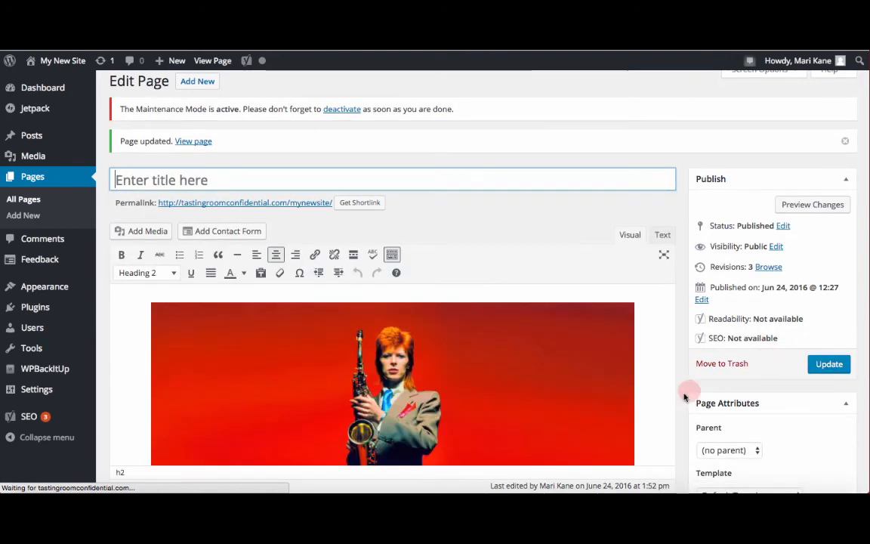
Step: Set bowie.jpg from the media library as the page's featured image
scroll(676, 400, "down", 5)
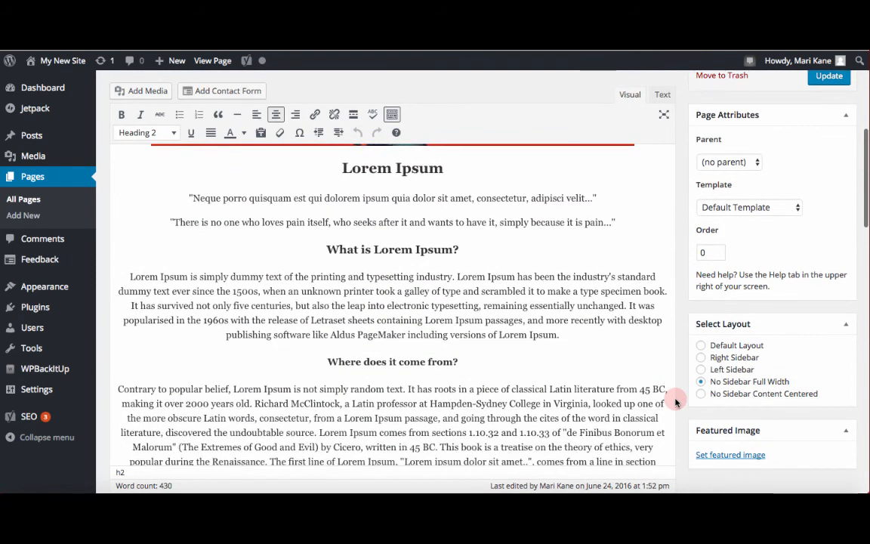
scroll(676, 402, "up", 1)
scroll(676, 402, "down", 3)
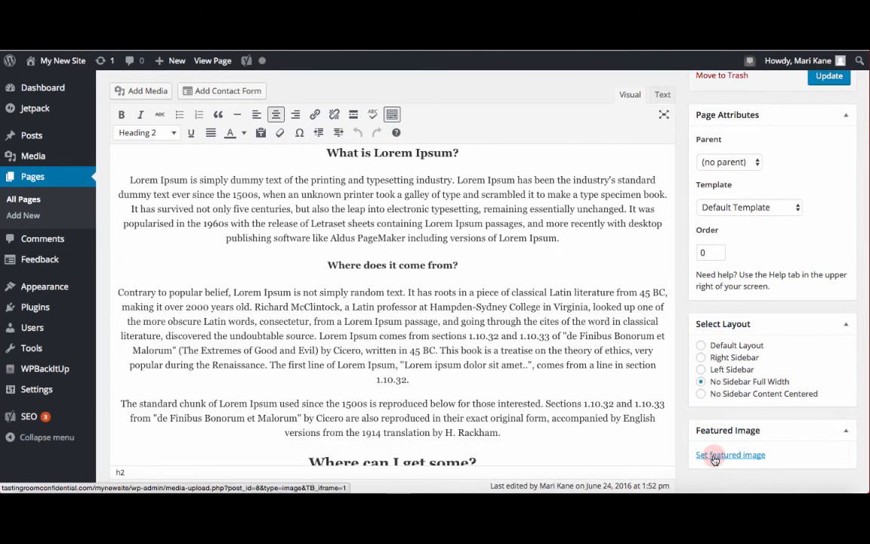
left_click(739, 455)
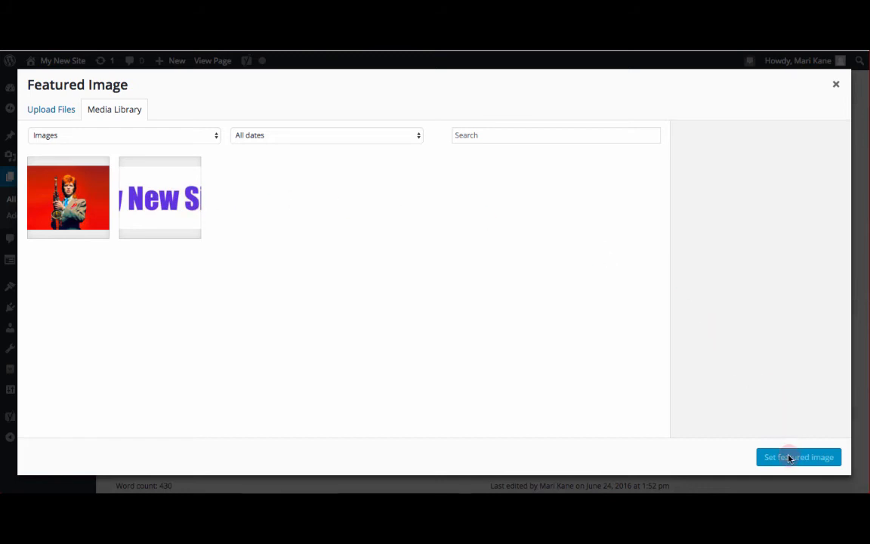
left_click(89, 203)
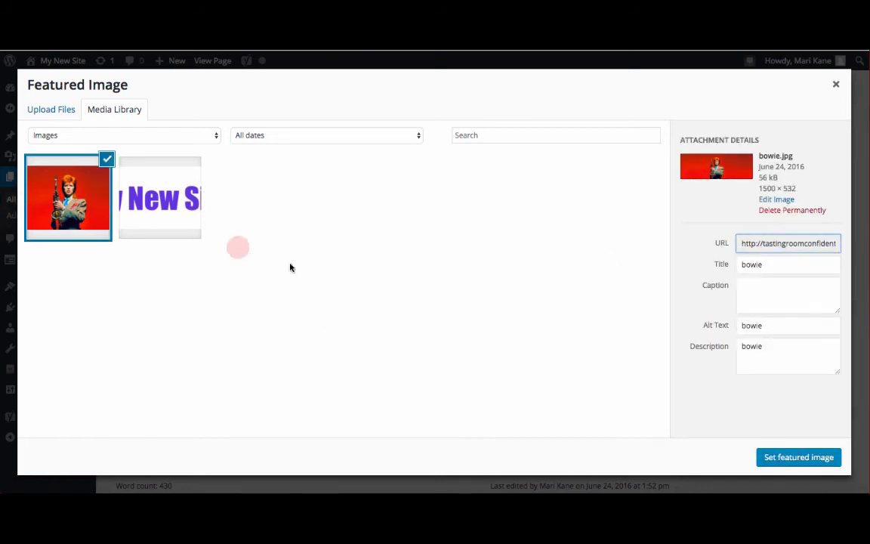
left_click(794, 458)
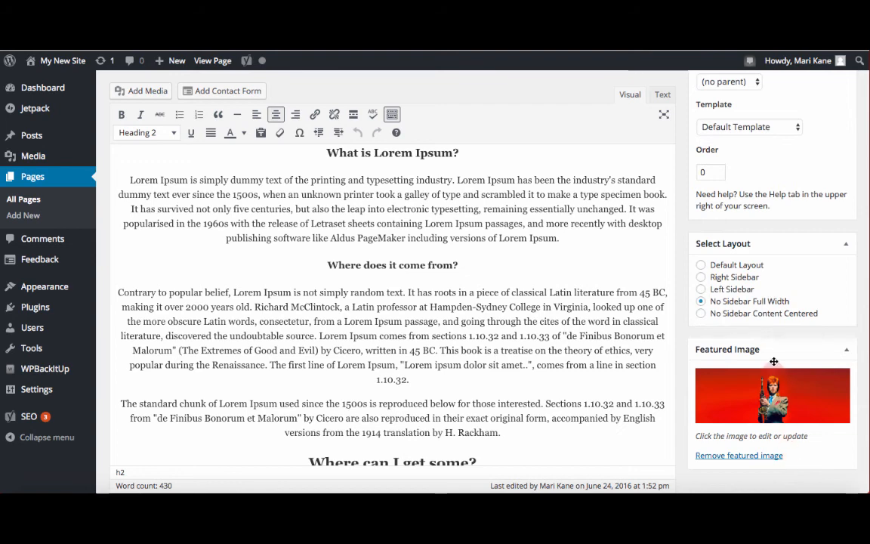
Step: Preview the updated page and scroll through it to check the image and menu
scroll(774, 362, "up", 5)
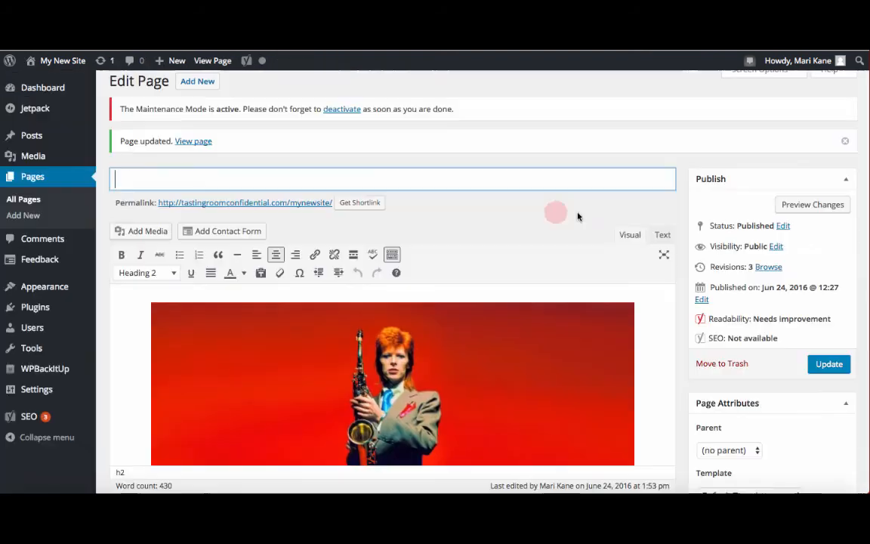
left_click(797, 206)
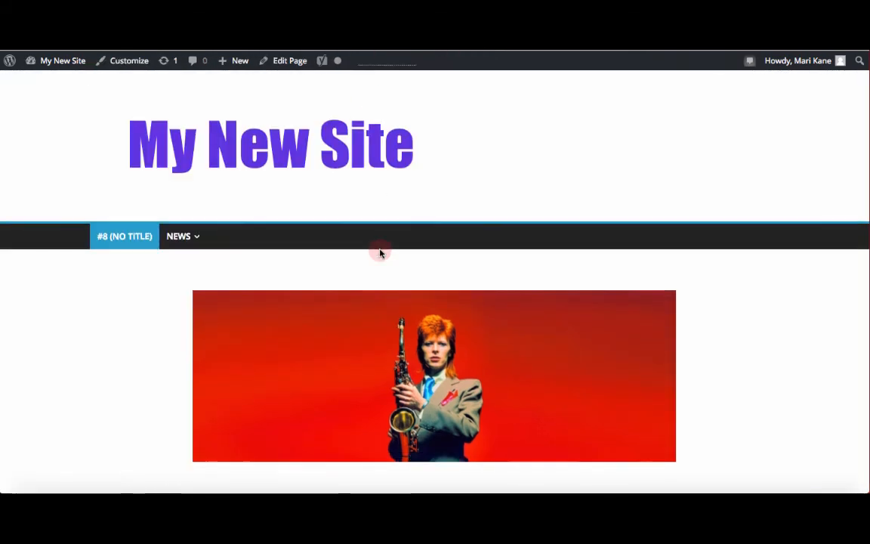
scroll(381, 250, "down", 7)
scroll(381, 253, "up", 2)
scroll(381, 254, "up", 5)
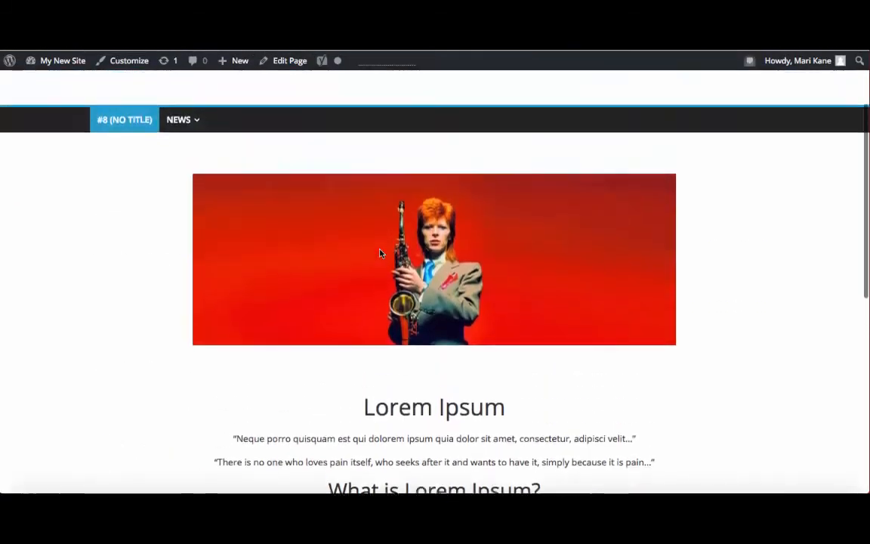
left_click(61, 40)
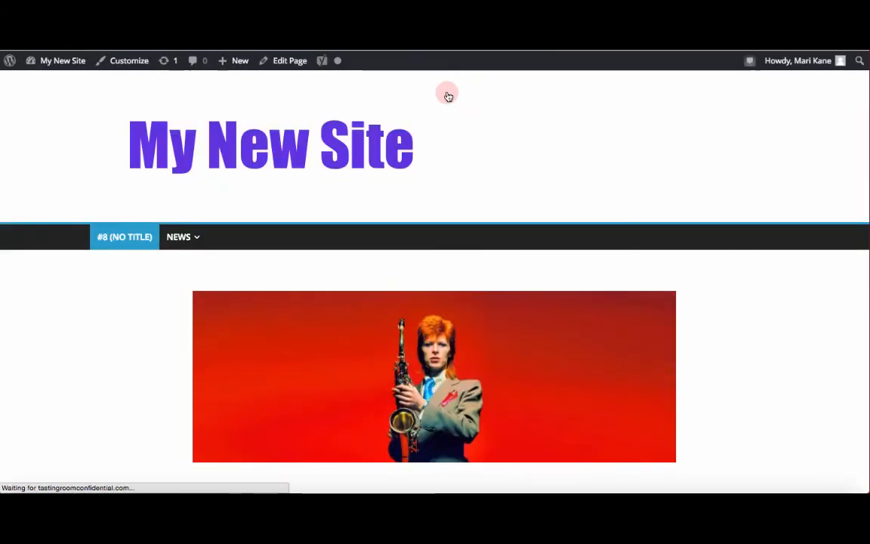
scroll(443, 196, "down", 3)
scroll(442, 198, "down", 6)
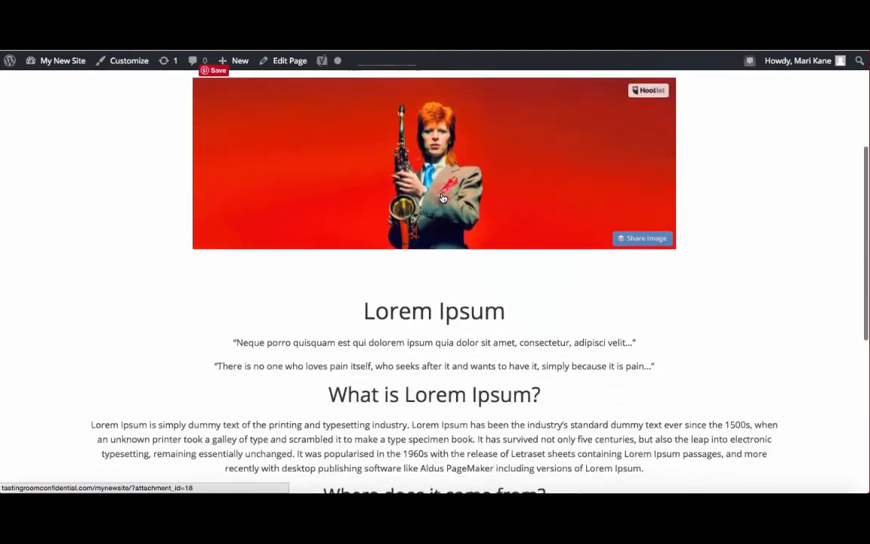
scroll(442, 197, "up", 9)
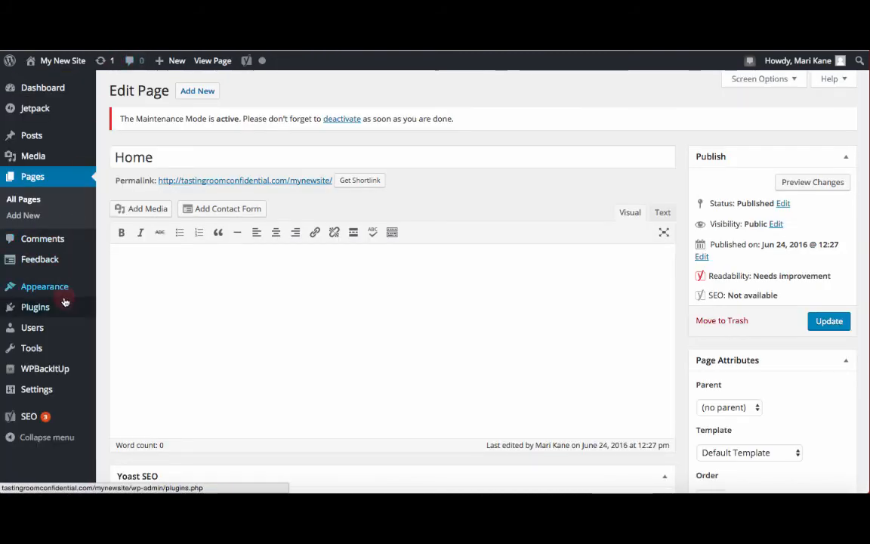
Step: Rename the untitled page's menu item navigation label to Home and save the menu
mouse_move(84, 292)
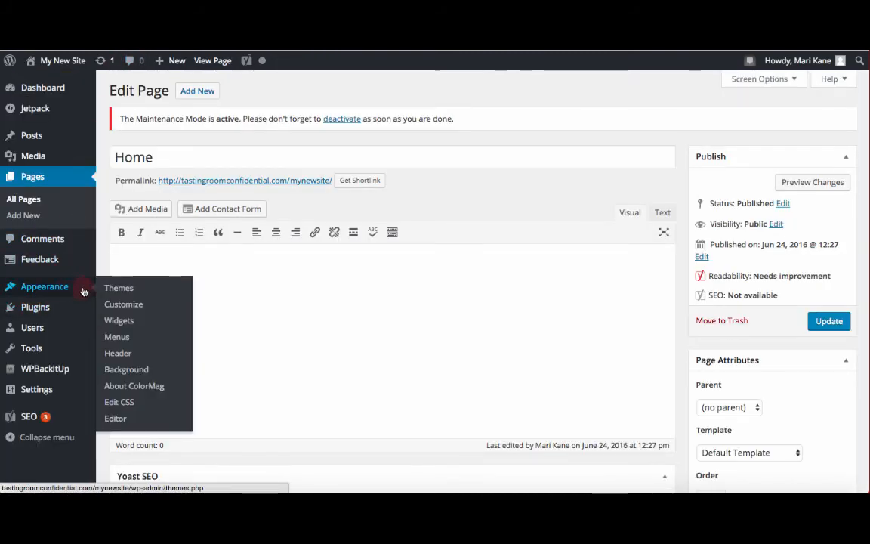
left_click(113, 337)
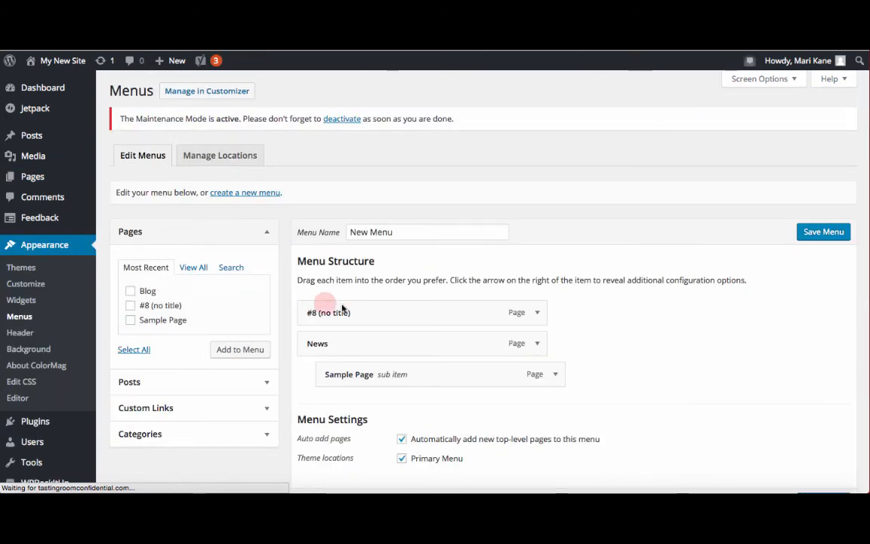
left_click(537, 313)
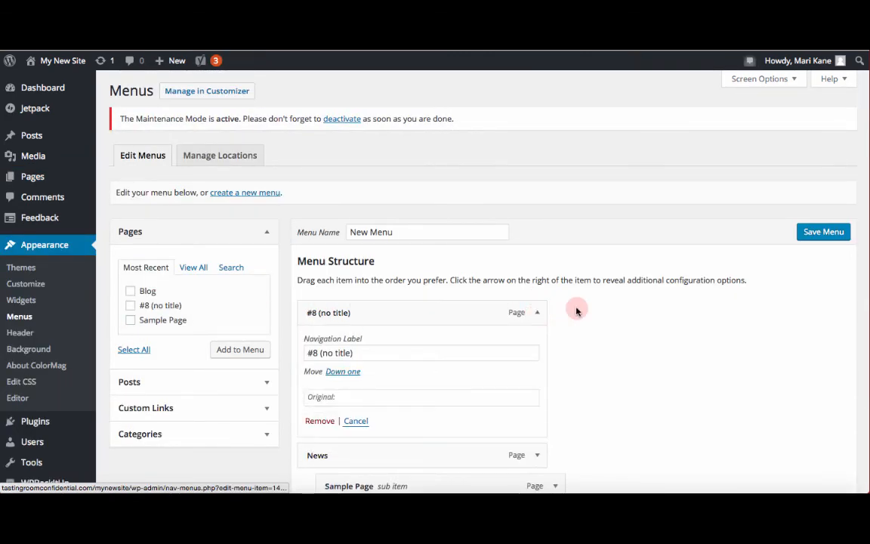
scroll(576, 310, "down", 1)
triple_click(462, 296)
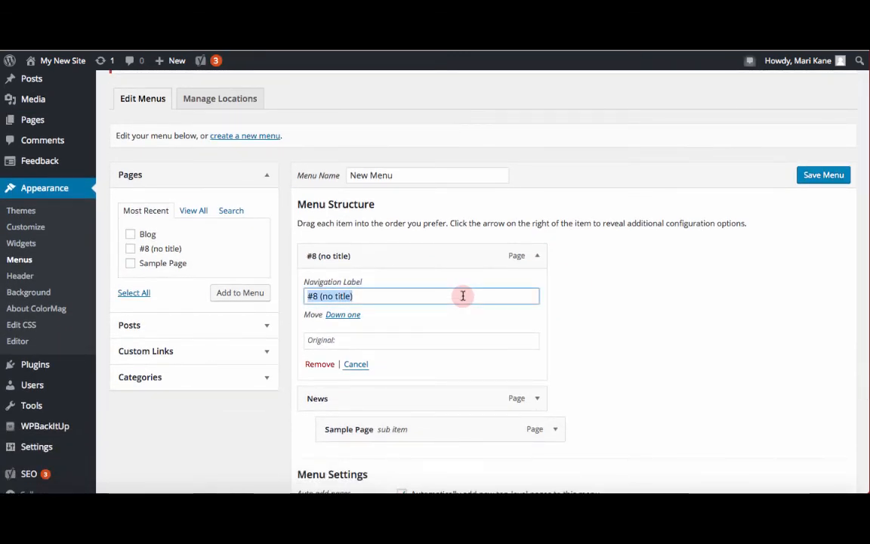
type("Home")
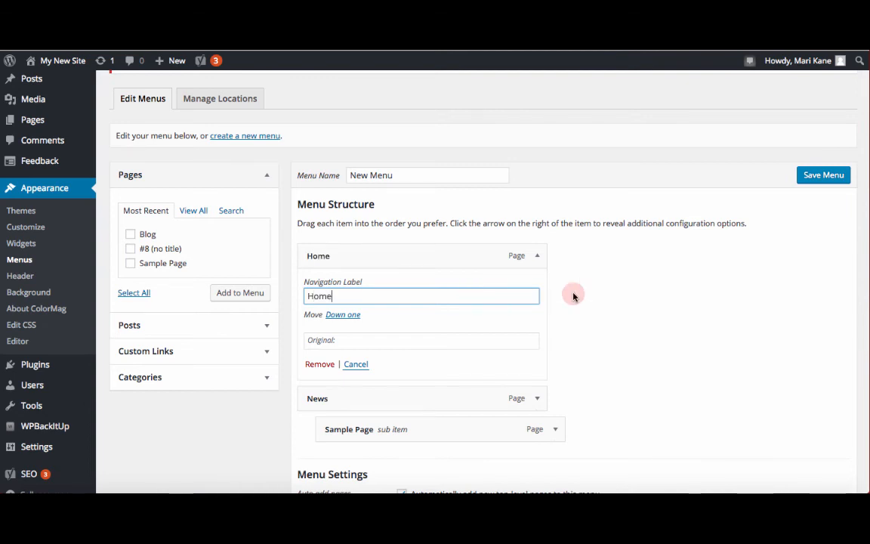
scroll(573, 295, "down", 3)
scroll(573, 296, "up", 5)
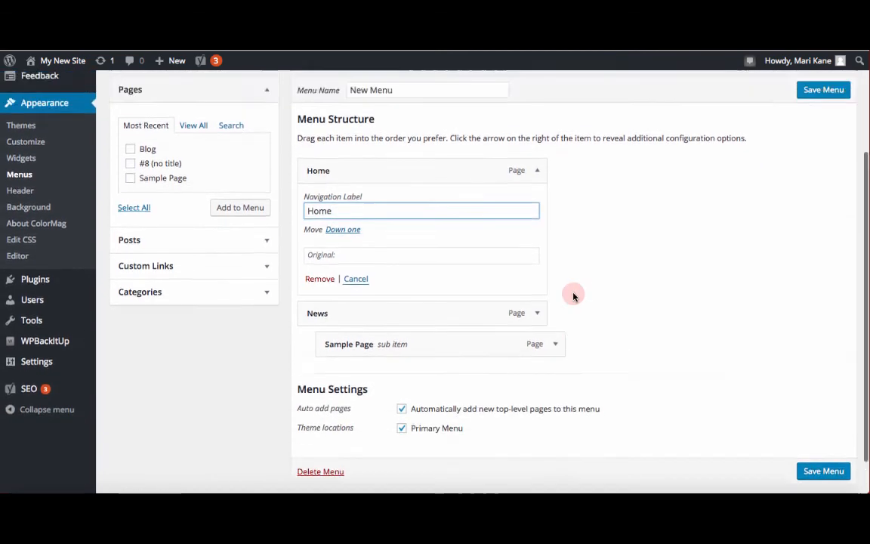
left_click(808, 239)
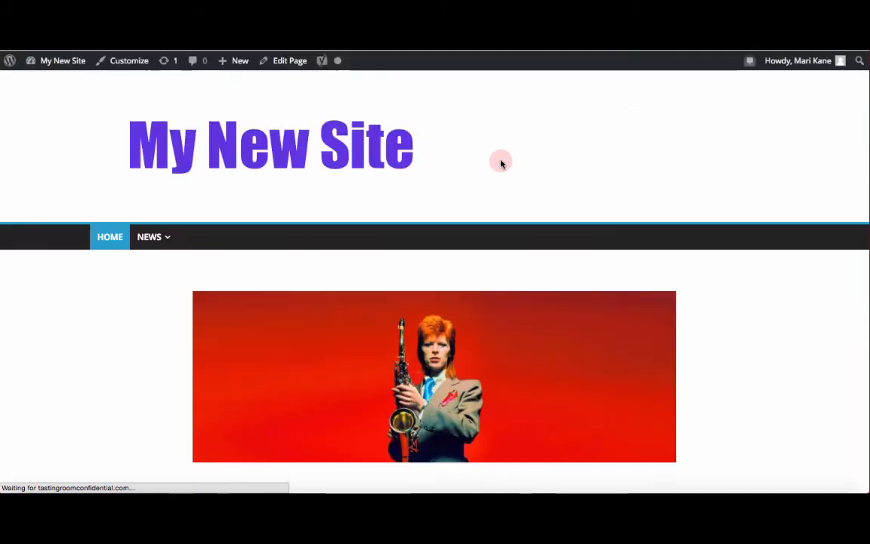
mouse_move(149, 241)
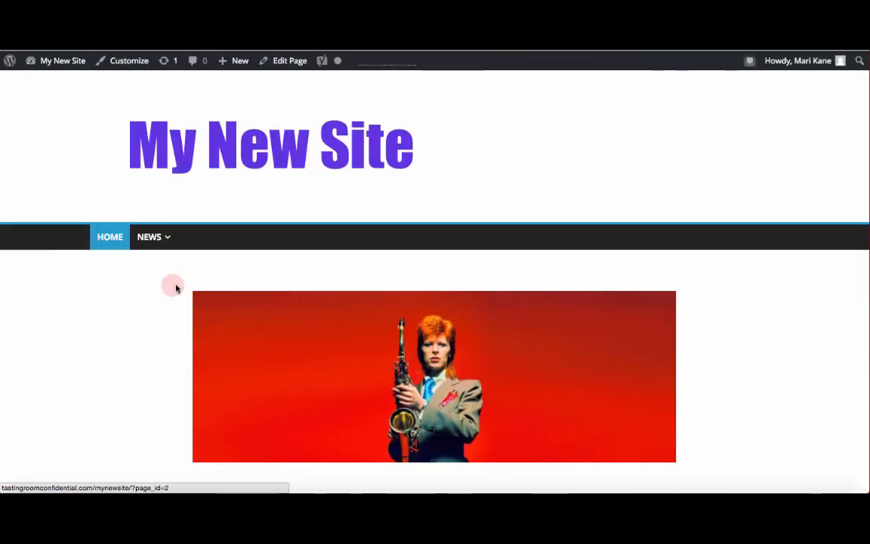
Step: Scroll through the Sample Page on the live site to examine its sidebar widgets
scroll(295, 266, "down", 10)
scroll(295, 267, "down", 2)
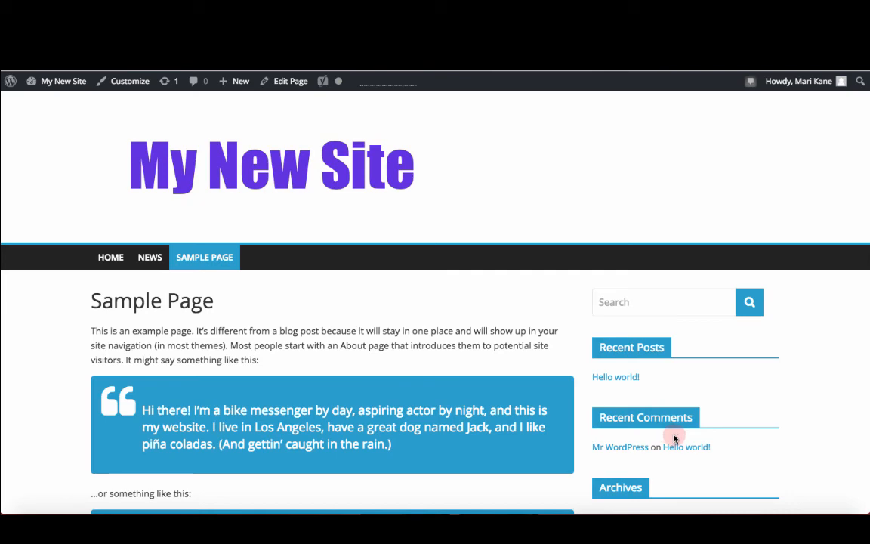
scroll(675, 437, "down", 5)
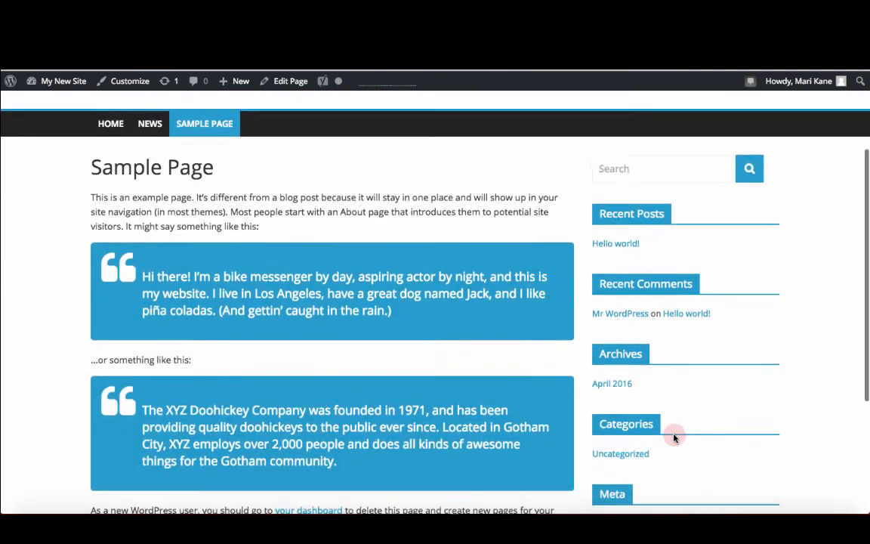
scroll(675, 435, "up", 3)
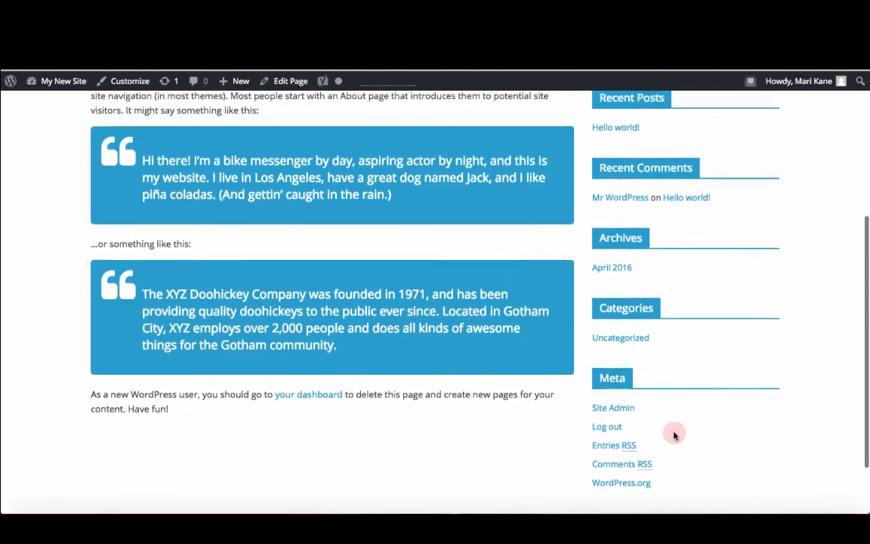
scroll(675, 435, "up", 2)
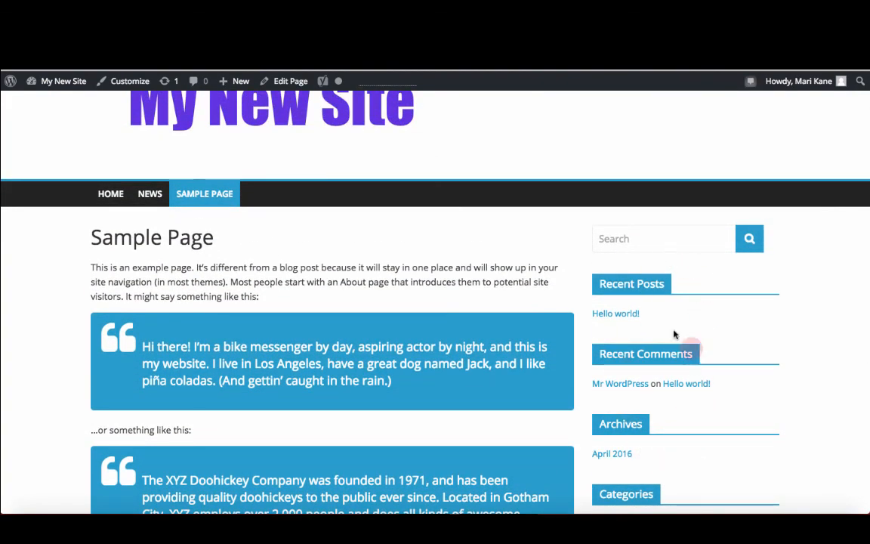
scroll(711, 432, "down", 2)
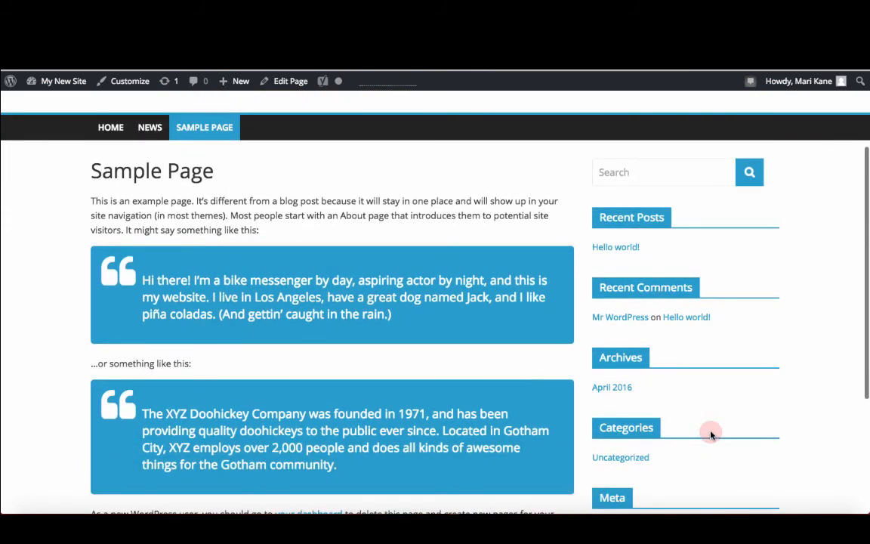
scroll(710, 432, "down", 1)
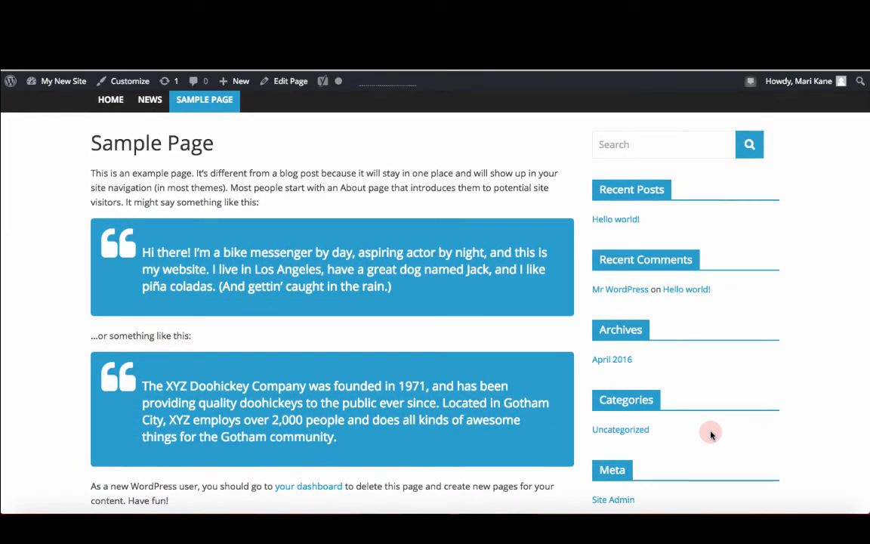
scroll(710, 433, "up", 5)
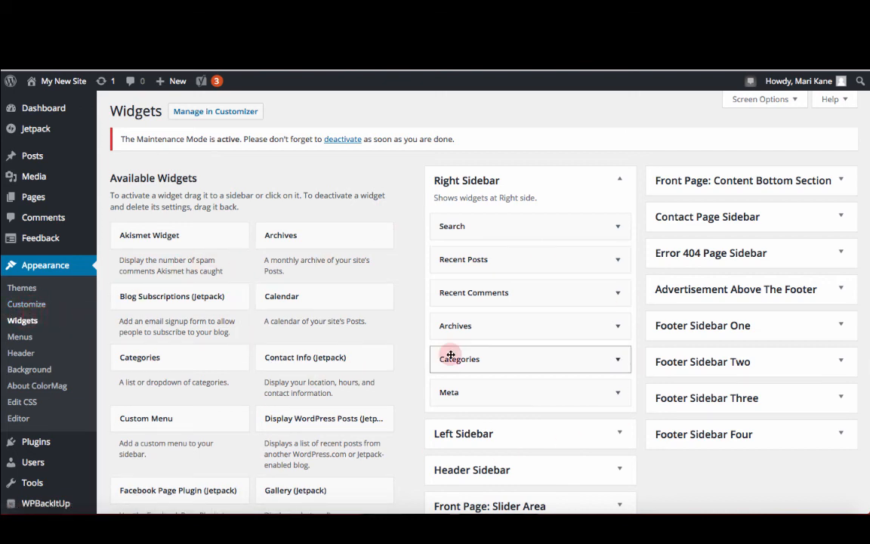
Step: Browse the available widgets and the theme's sidebar areas on the Widgets screen
scroll(583, 165, "down", 1)
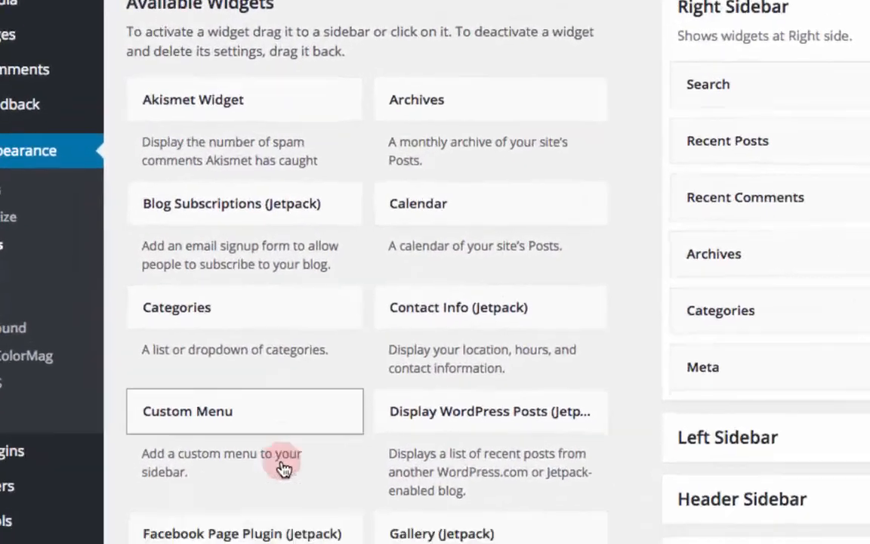
scroll(286, 470, "down", 6)
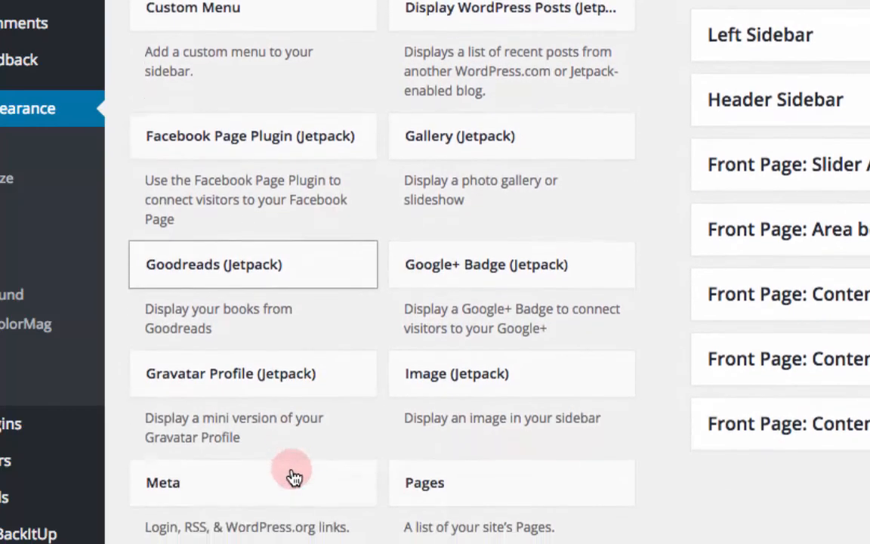
scroll(294, 476, "down", 10)
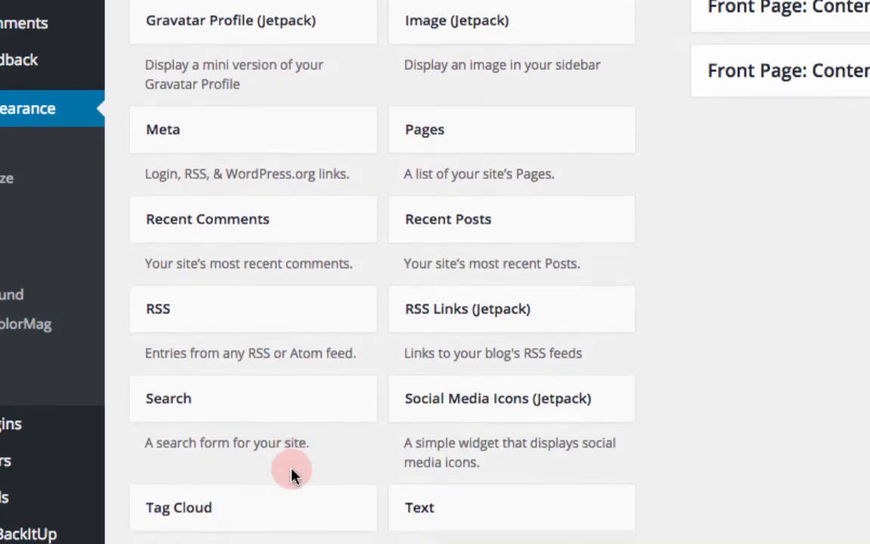
scroll(293, 476, "down", 2)
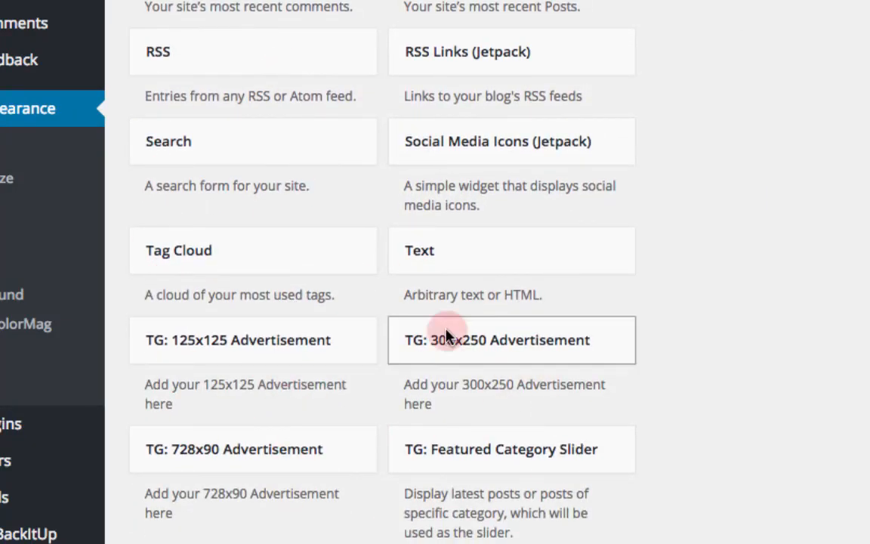
scroll(278, 427, "down", 10)
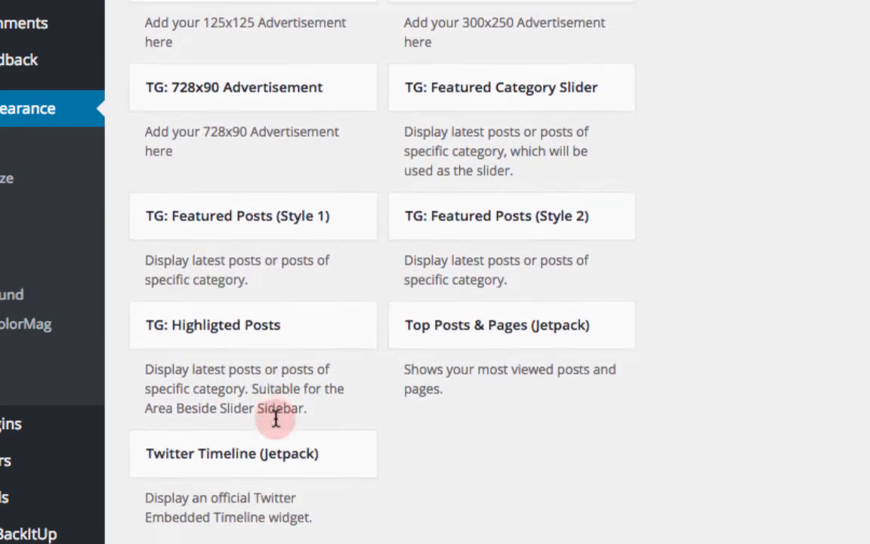
scroll(276, 419, "up", 20)
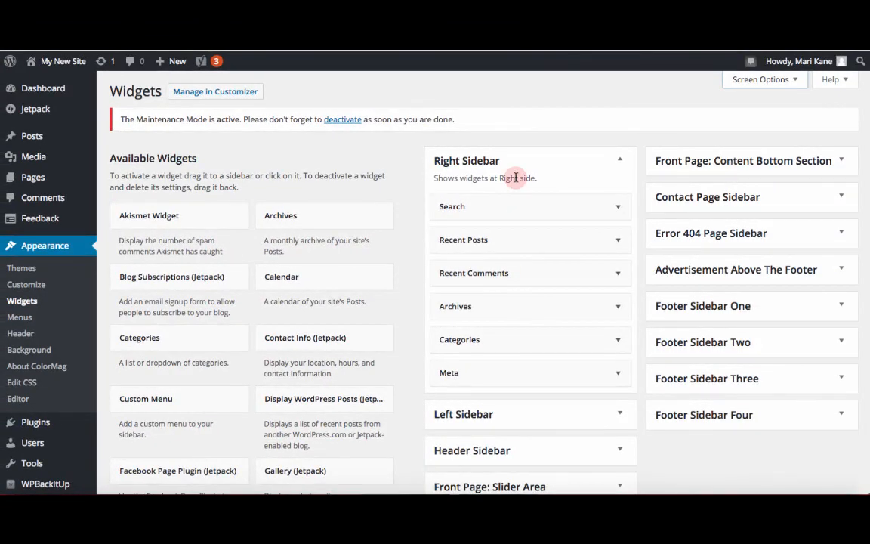
scroll(516, 177, "down", 2)
scroll(504, 350, "down", 3)
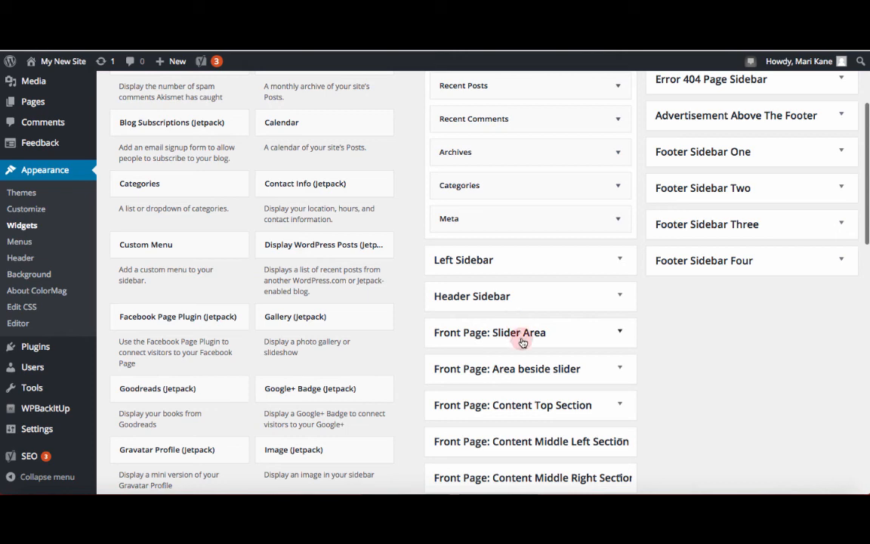
scroll(521, 341, "down", 1)
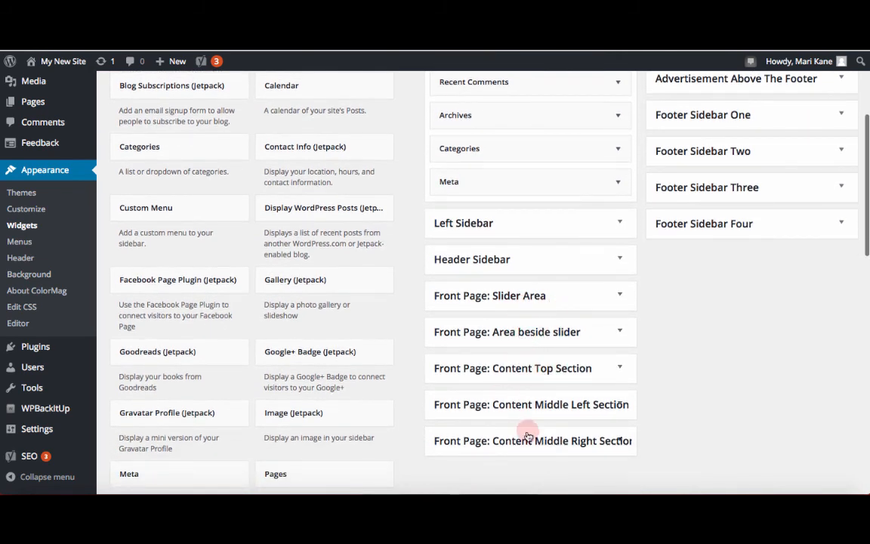
scroll(559, 311, "up", 5)
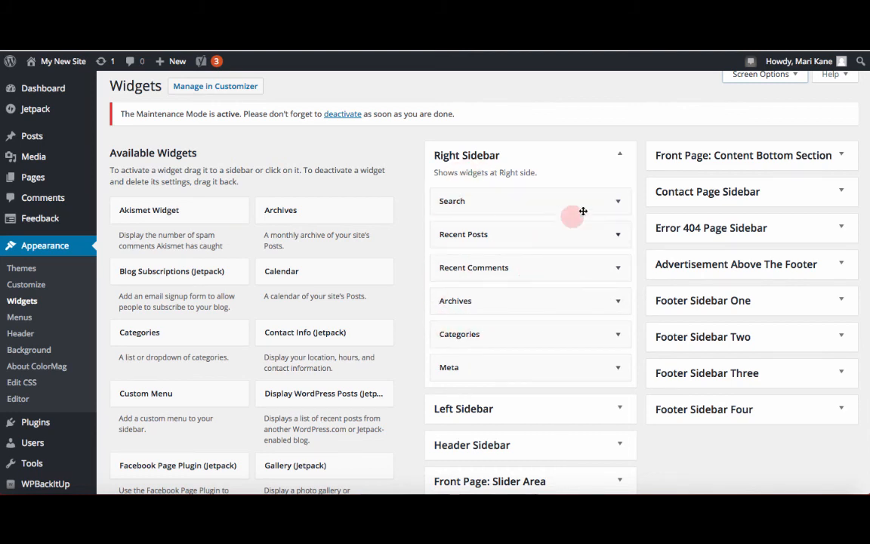
Step: Delete the Search, Recent Posts and Recent Comments widgets from the Right Sidebar
left_click(618, 202)
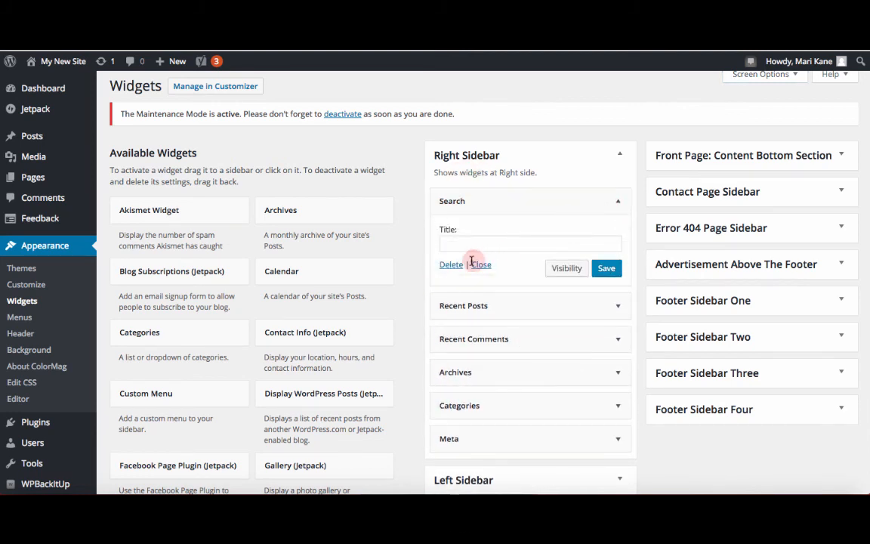
left_click(454, 264)
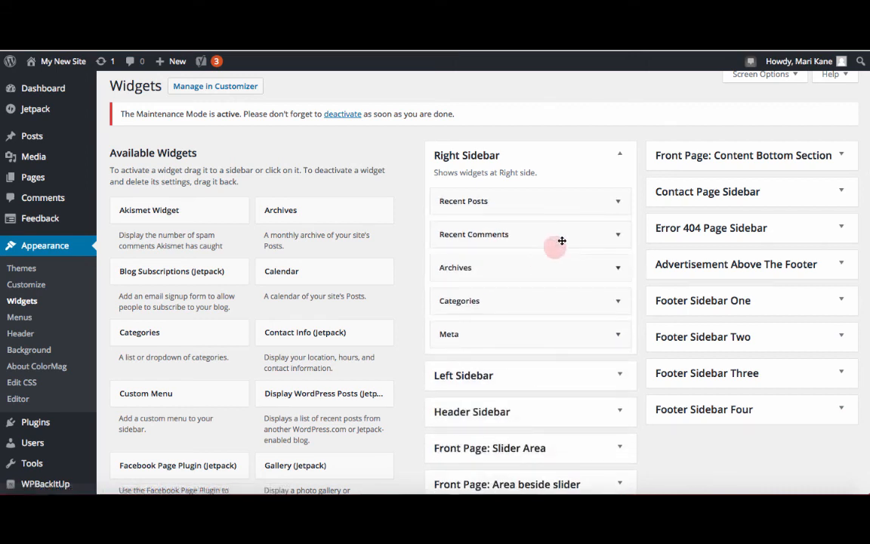
left_click(612, 202)
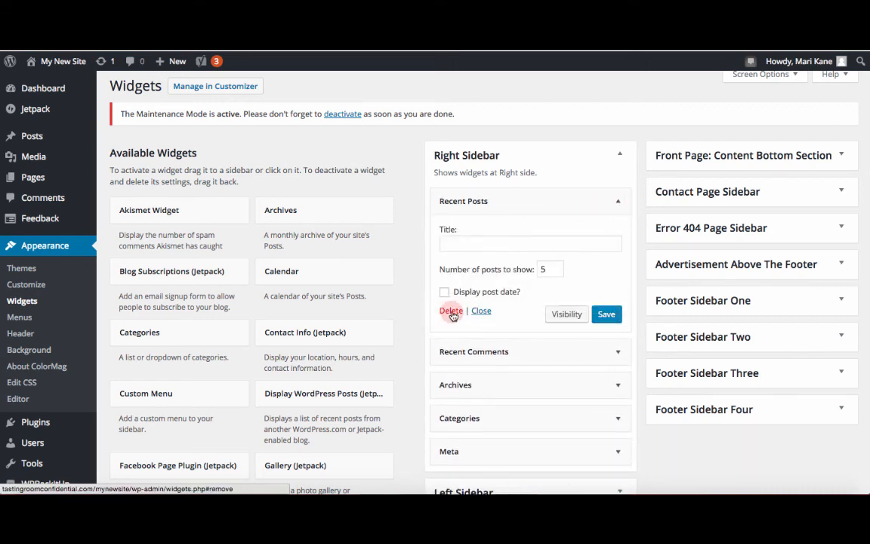
left_click(452, 311)
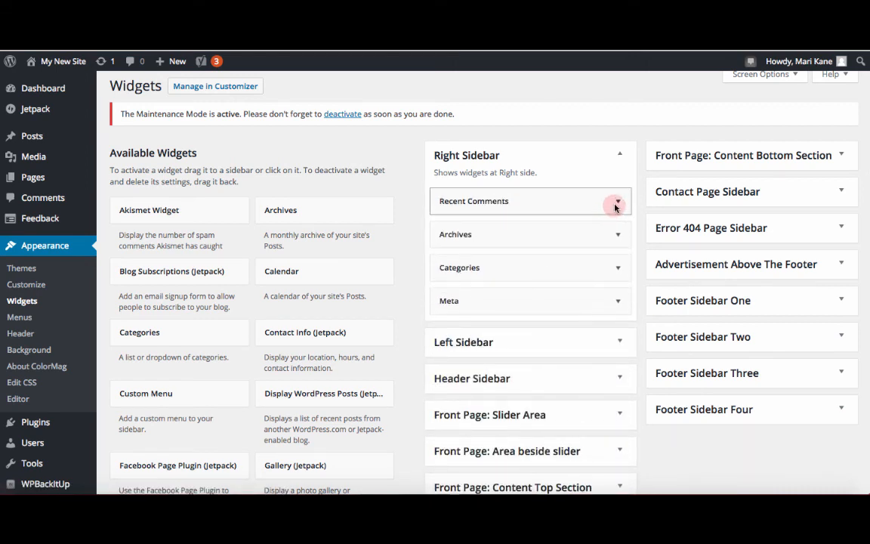
left_click(613, 203)
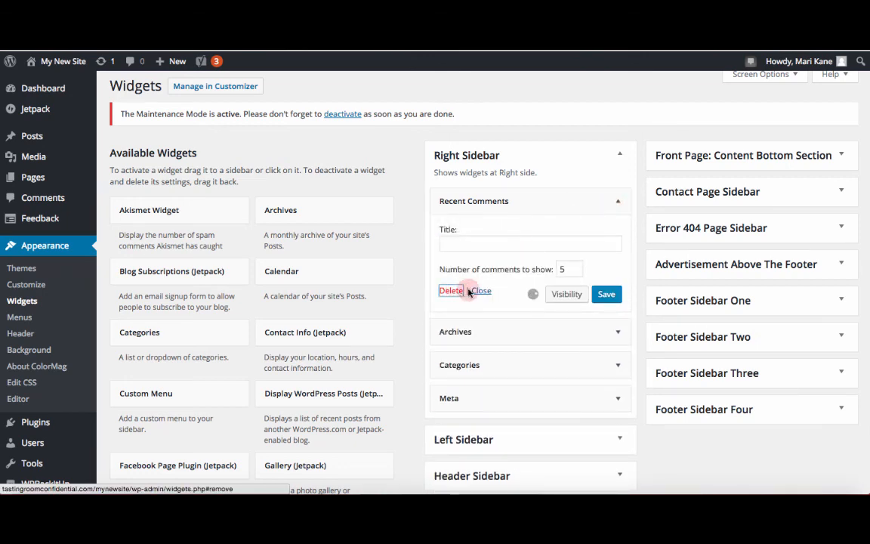
left_click(452, 290)
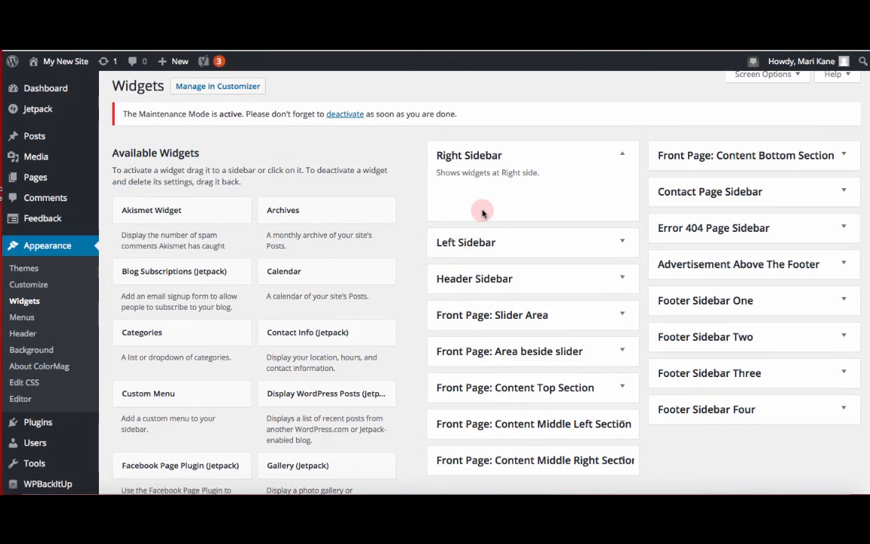
Step: Add a Text widget to the Right Sidebar
scroll(340, 381, "down", 6)
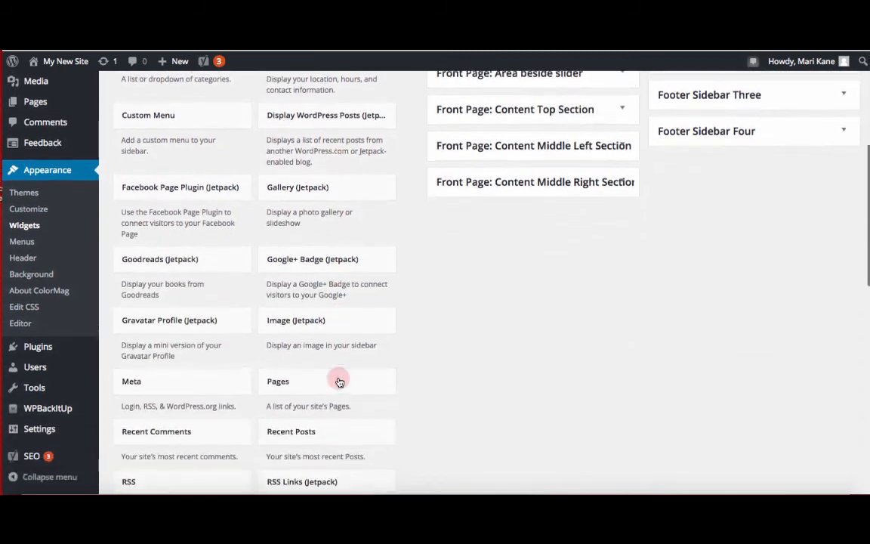
scroll(338, 382, "down", 3)
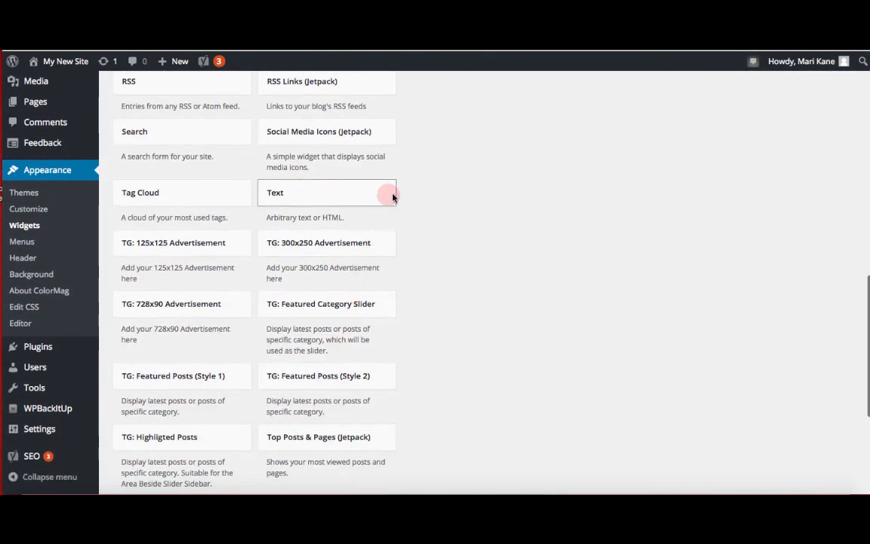
left_click(380, 195)
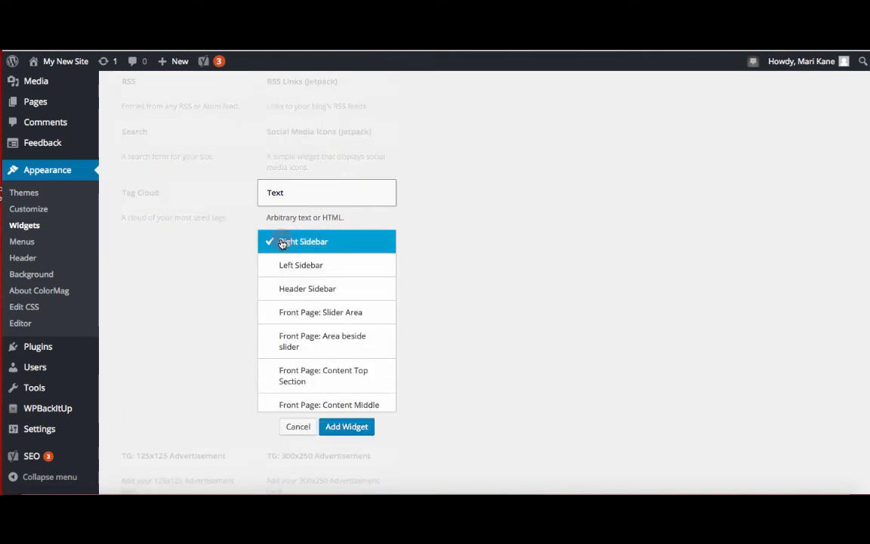
left_click(344, 428)
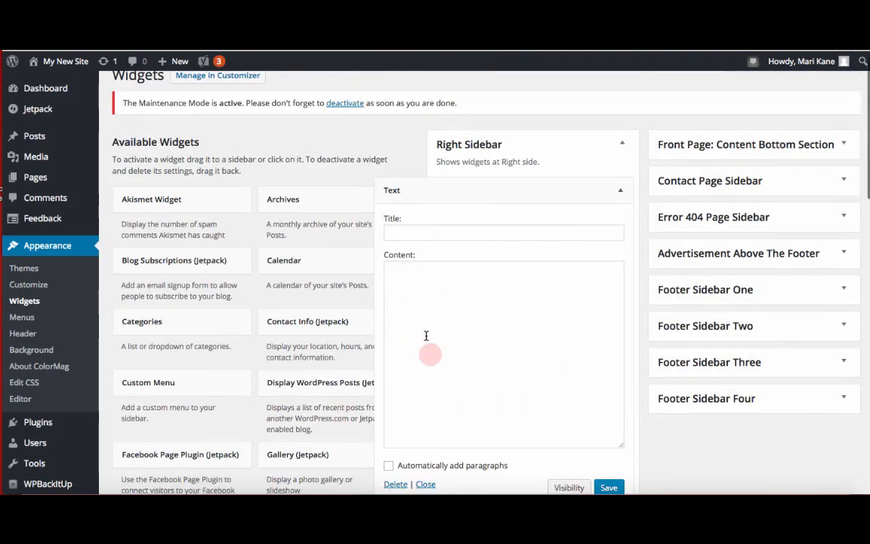
Step: Paste the author bio into the Text widget's content and move its first About line into the widget title
left_click(442, 290)
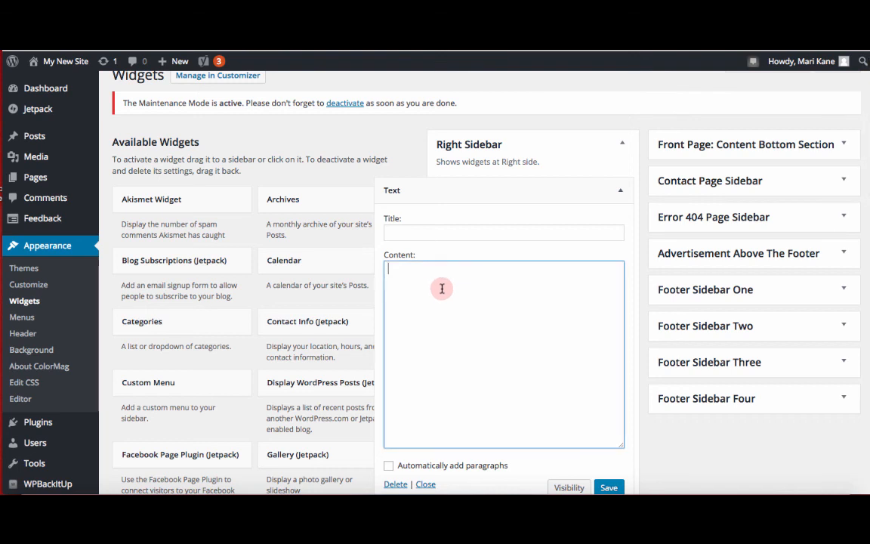
type("About Mari Kane Mari Kane is a Blogger and WordPress Consultant living in Vancouver, BC. When she's not designing WordPress blogsites and helping people with their own, she blogs on her other site, Tasting Room Confidential.com, and web masters for the BC Travel Writers at BCATW.org. Please follow her on Twitter @blogsitestudio and Like her on Facebook.")
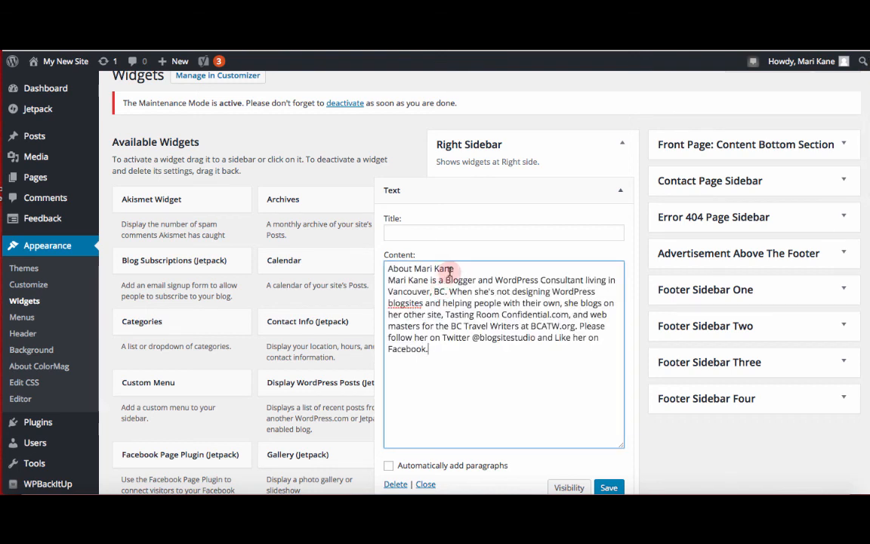
triple_click(456, 271)
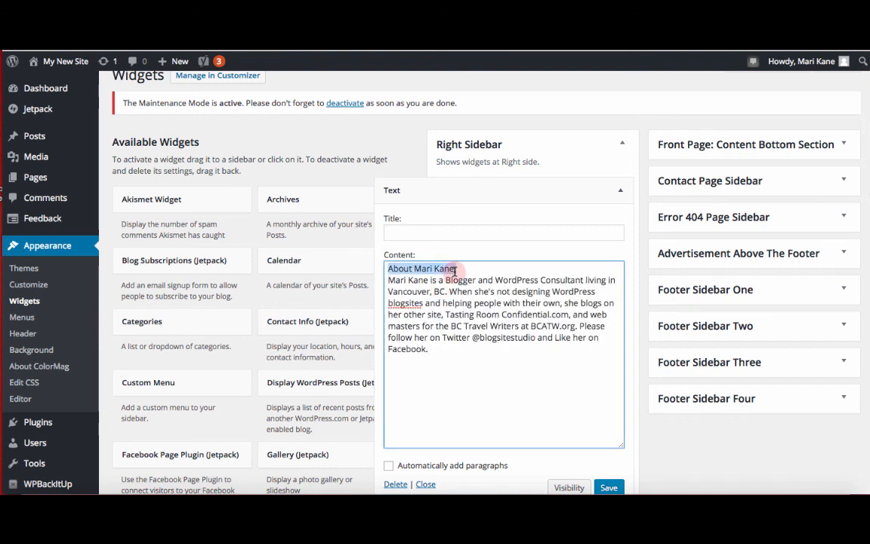
key("ctrl+x")
left_click(464, 229)
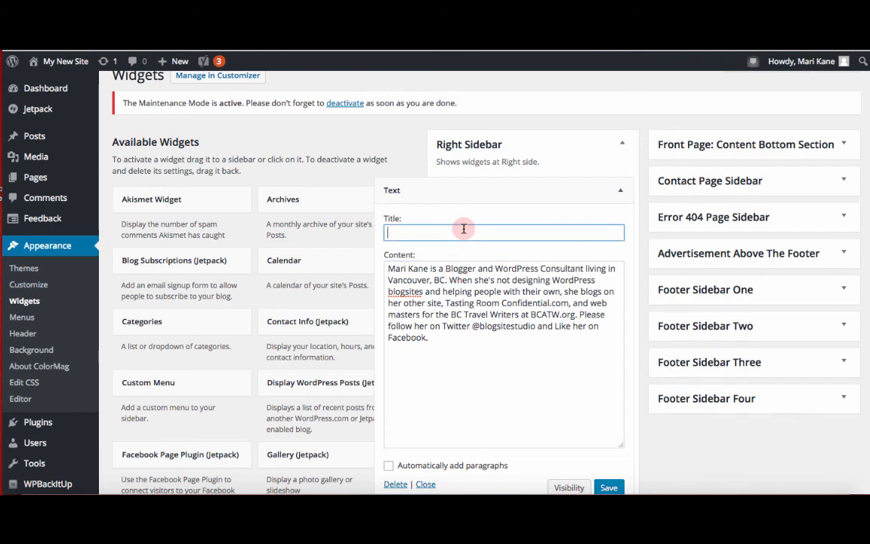
scroll(578, 364, "down", 2)
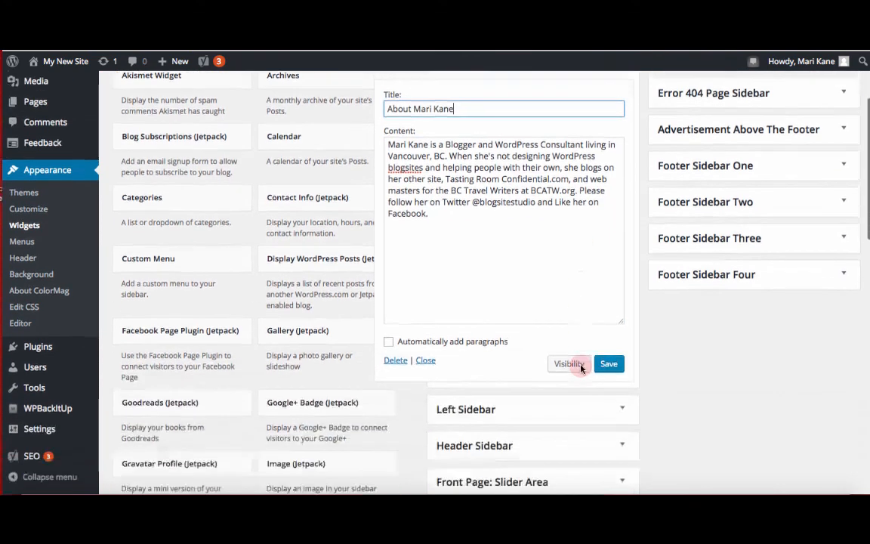
Step: Save the Text widget and close its settings
left_click(609, 331)
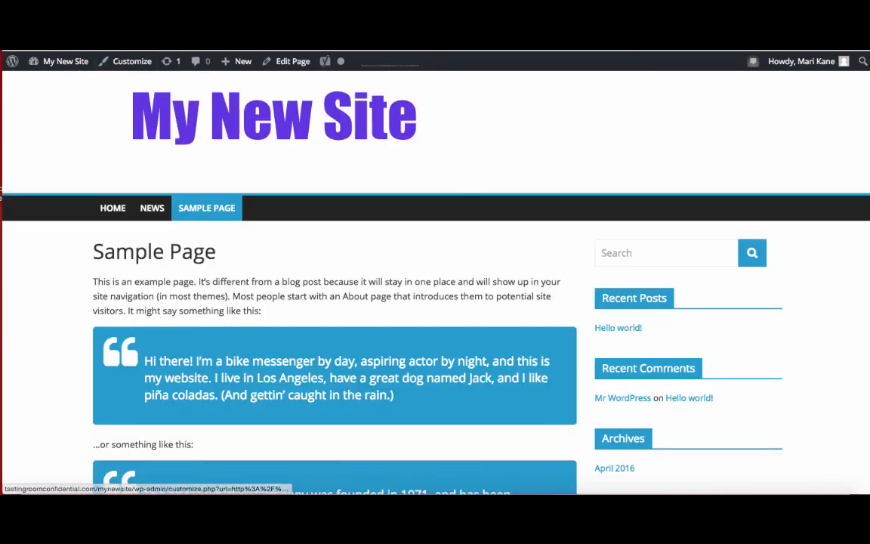
key("super+r")
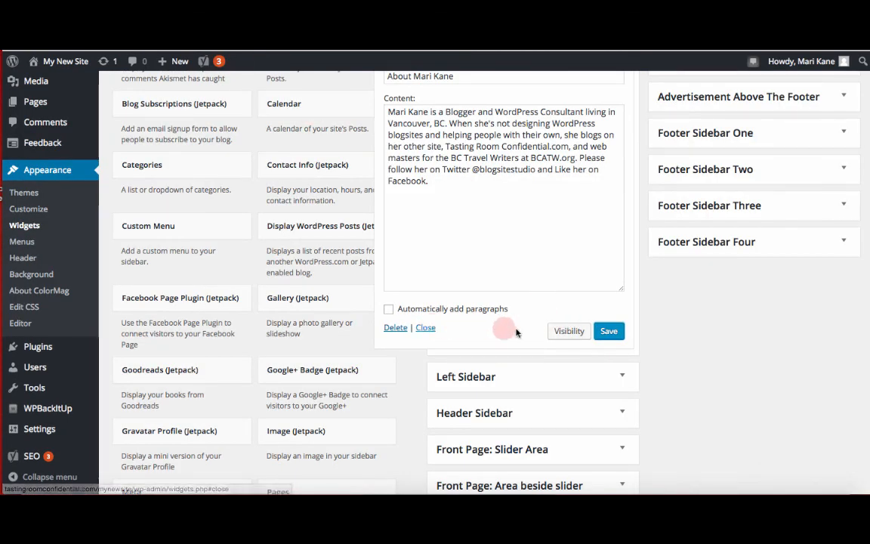
left_click(426, 328)
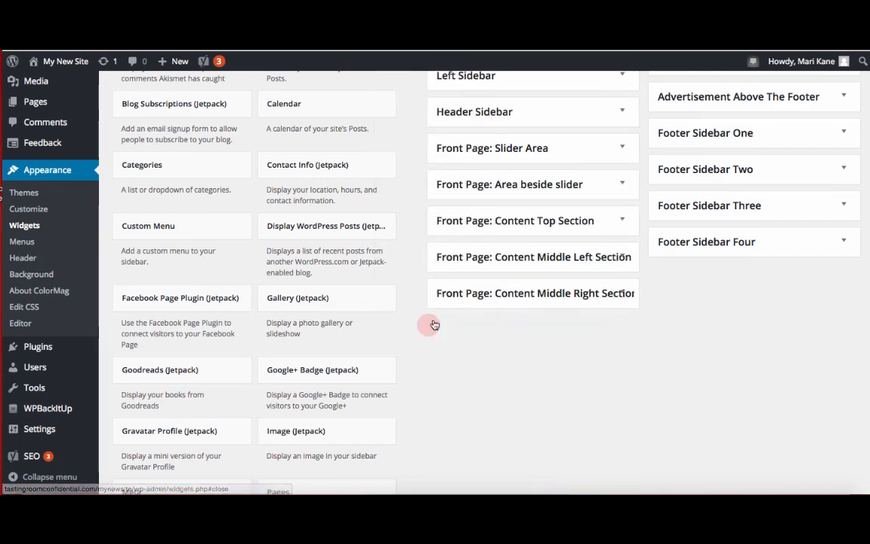
scroll(520, 270, "up", 2)
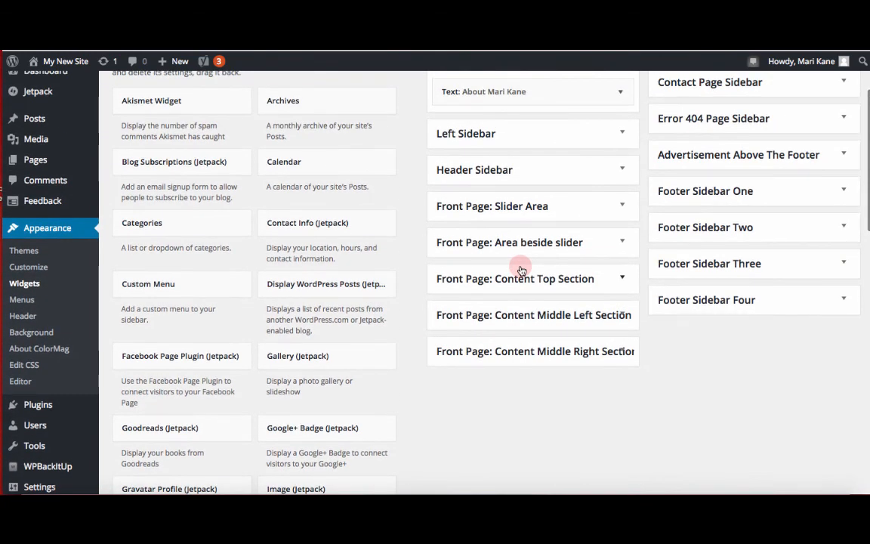
Step: Add a Search widget to the Right Sidebar titled "Search My New Site" and save it
scroll(388, 284, "down", 8)
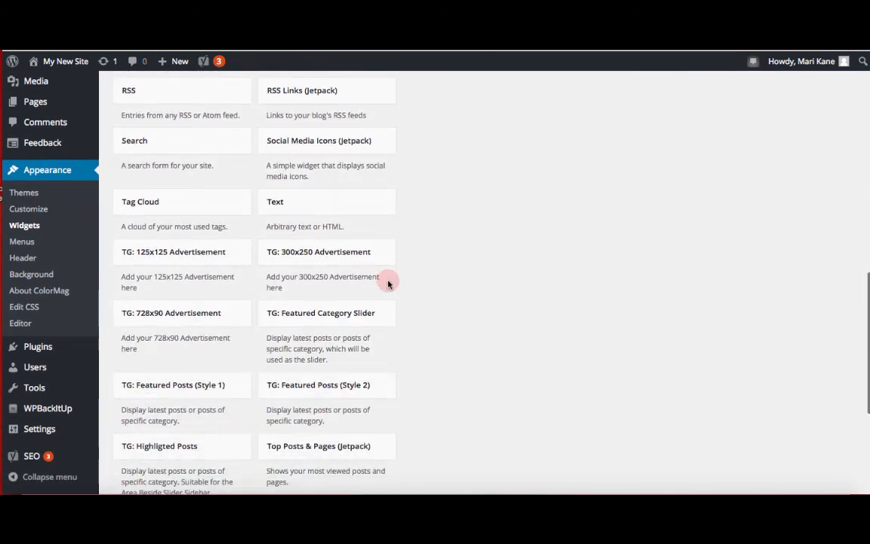
left_click(234, 141)
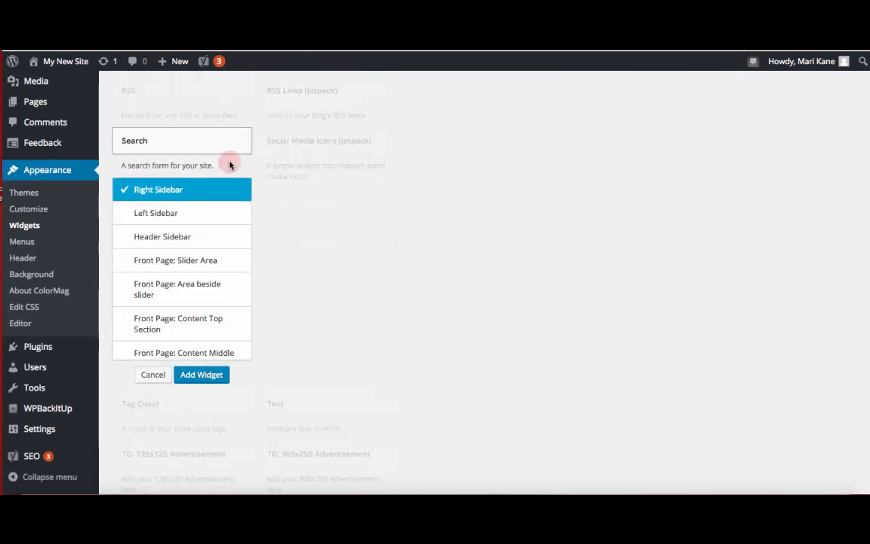
left_click(193, 382)
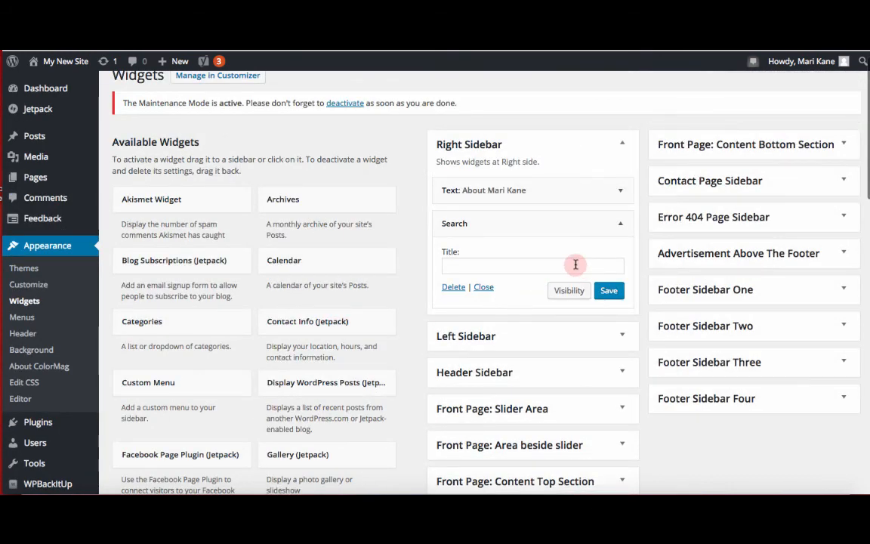
left_click(576, 264)
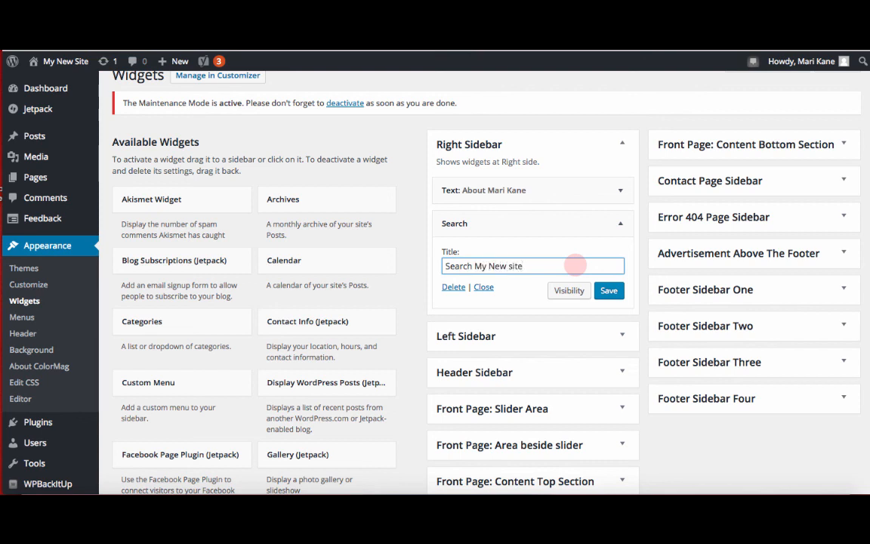
left_click(609, 292)
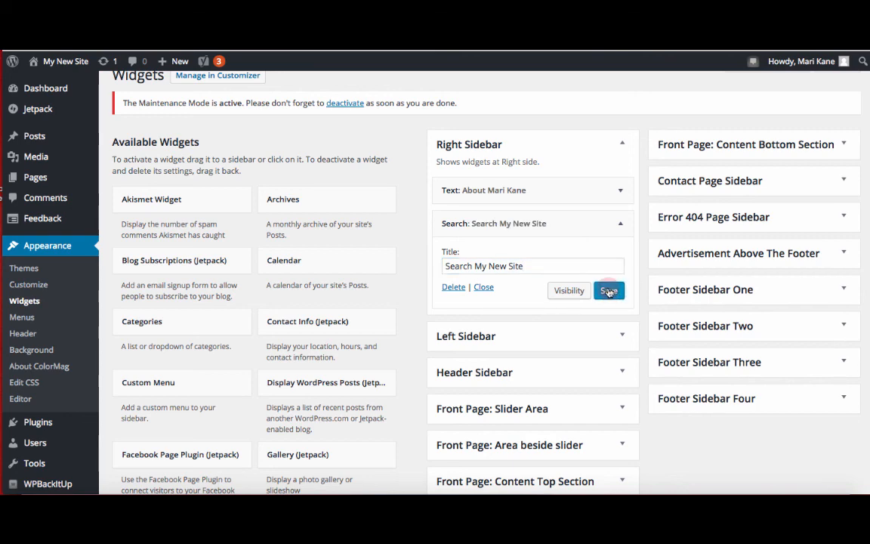
Step: Add a Recent Posts widget titled "New Posts" showing 3 posts with post dates, and save it
scroll(400, 337, "down", 3)
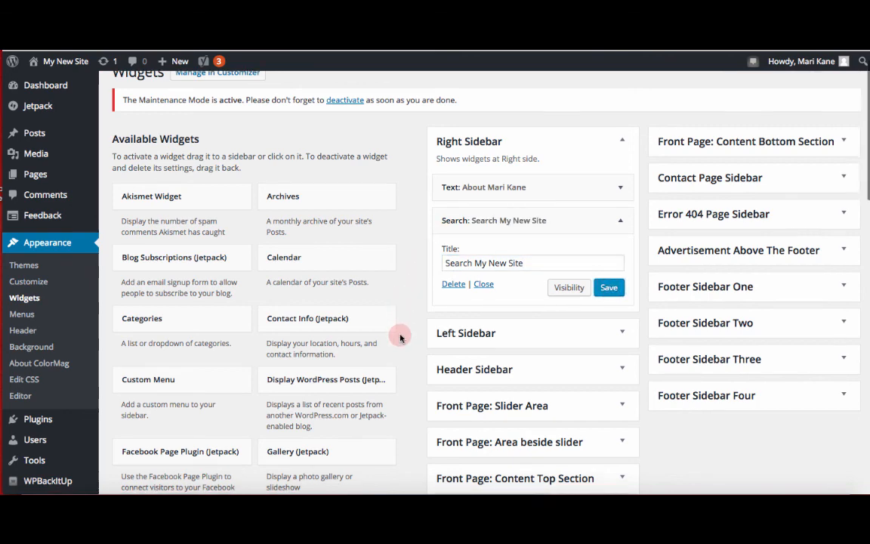
scroll(401, 337, "down", 5)
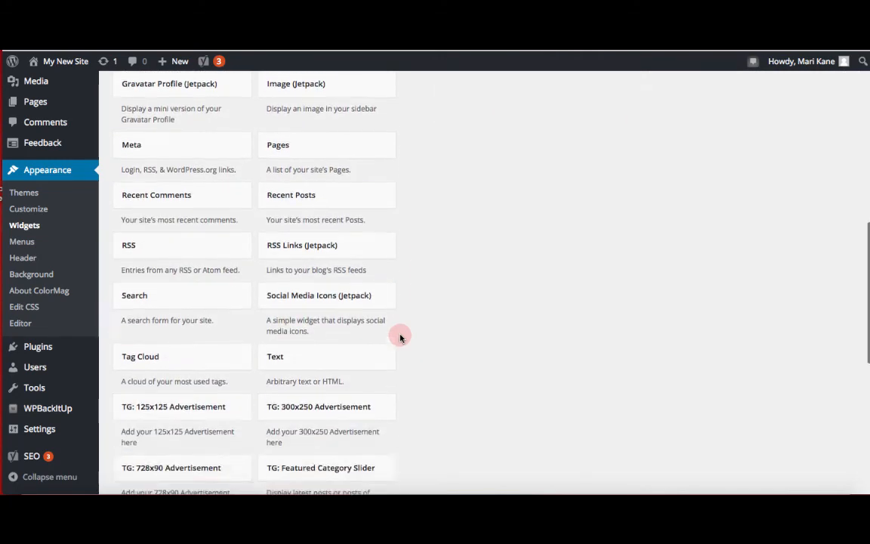
left_click(382, 189)
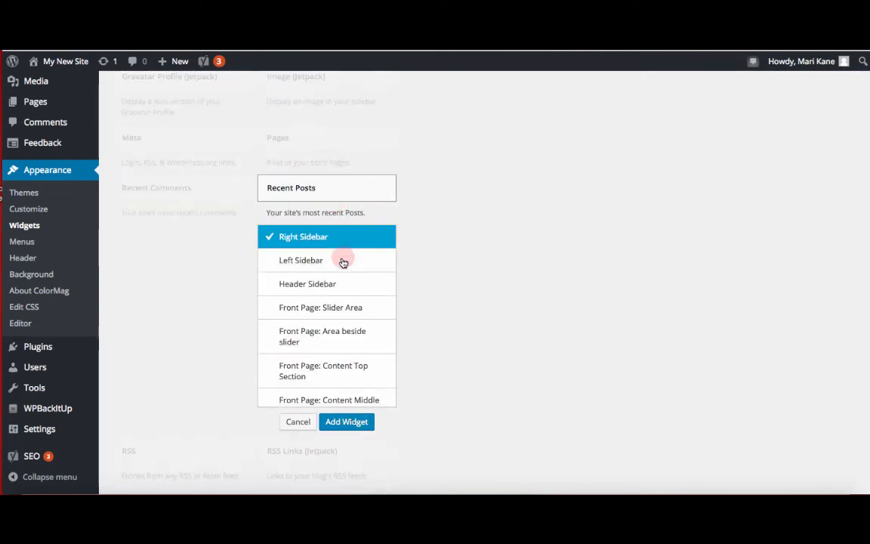
left_click(340, 421)
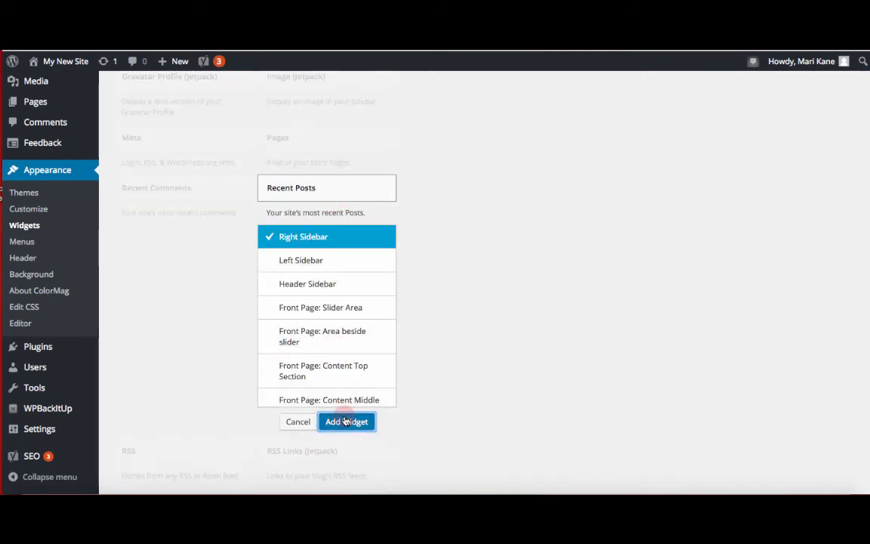
left_click(504, 369)
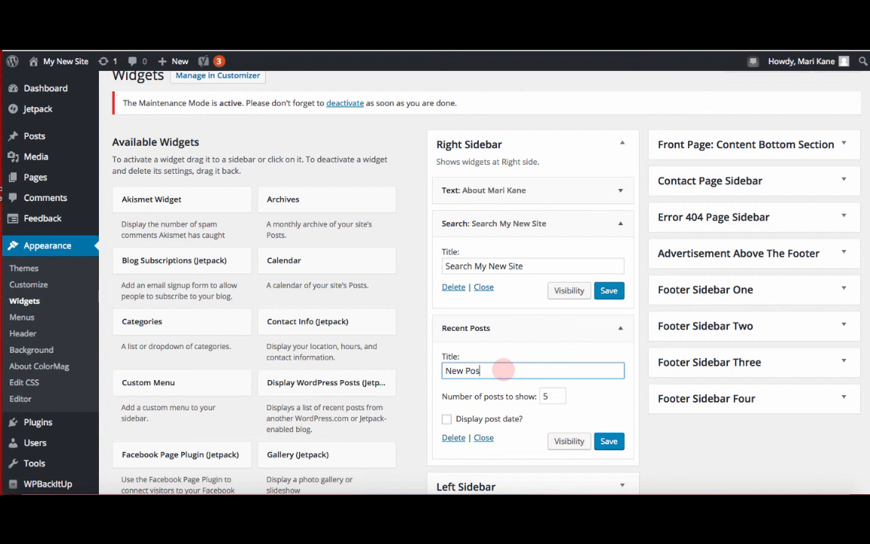
left_click(558, 402)
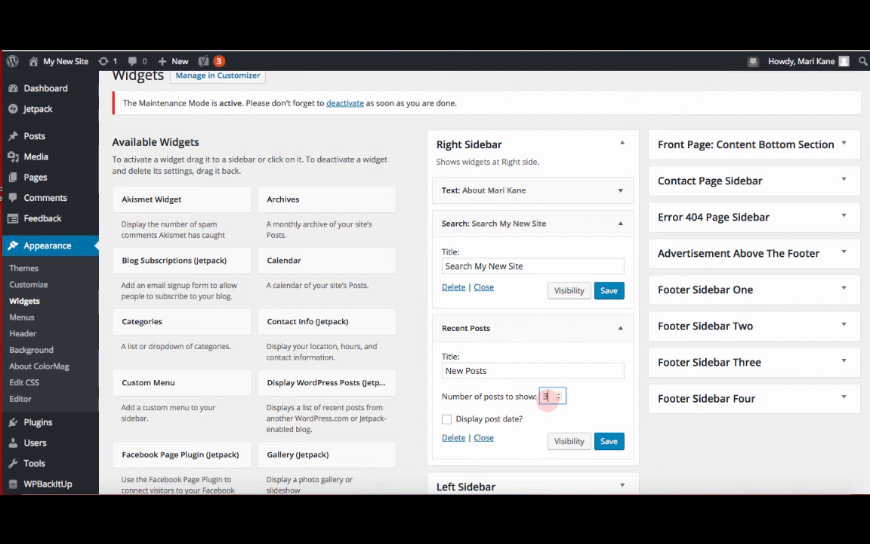
left_click(446, 421)
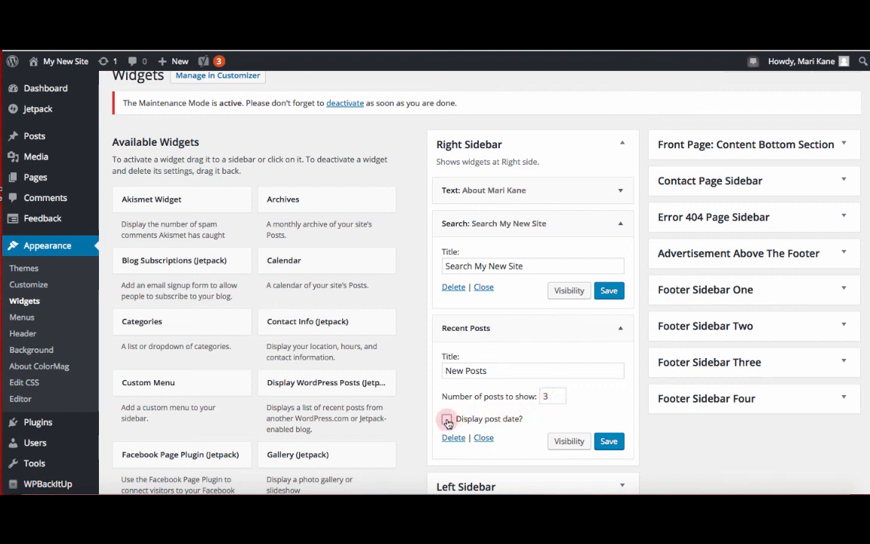
left_click(609, 441)
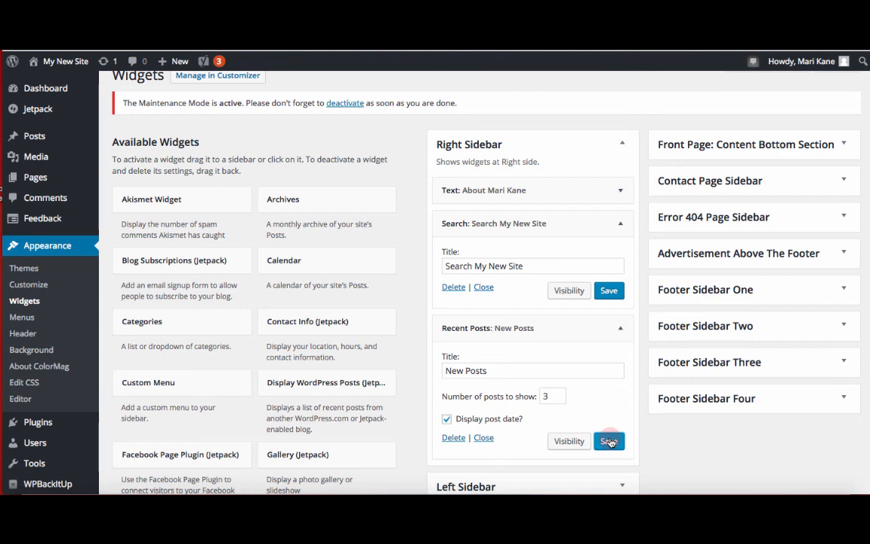
Step: Add a Custom Menu widget titled "On Site" using New Menu, and save it
scroll(369, 350, "down", 5)
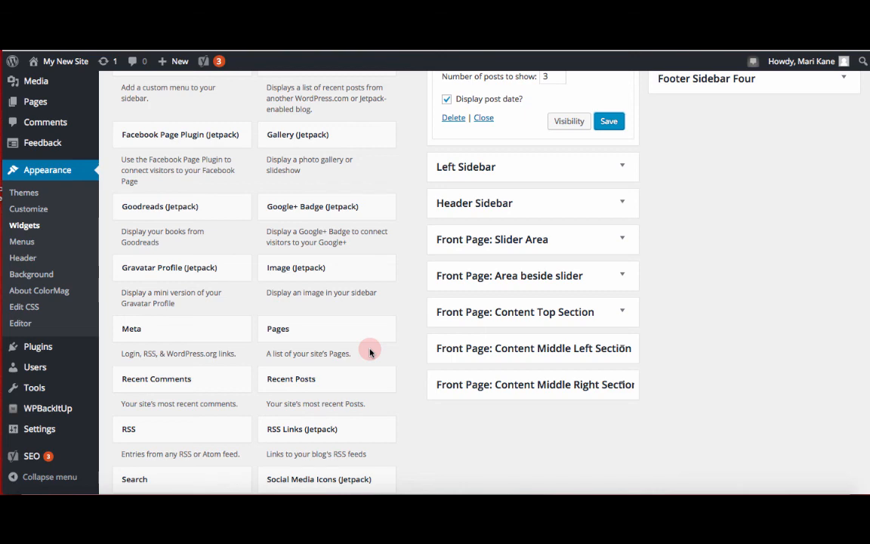
scroll(370, 352, "up", 5)
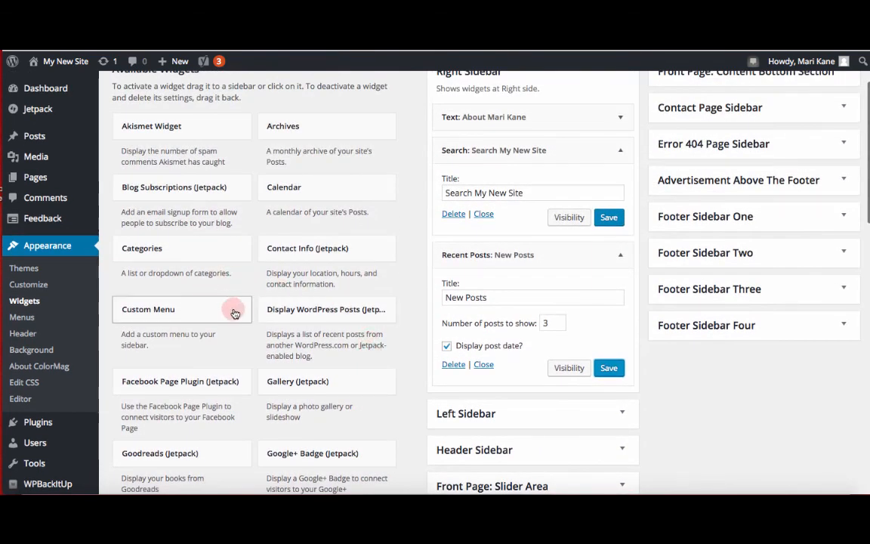
left_click(235, 314)
scroll(219, 355, "down", 2)
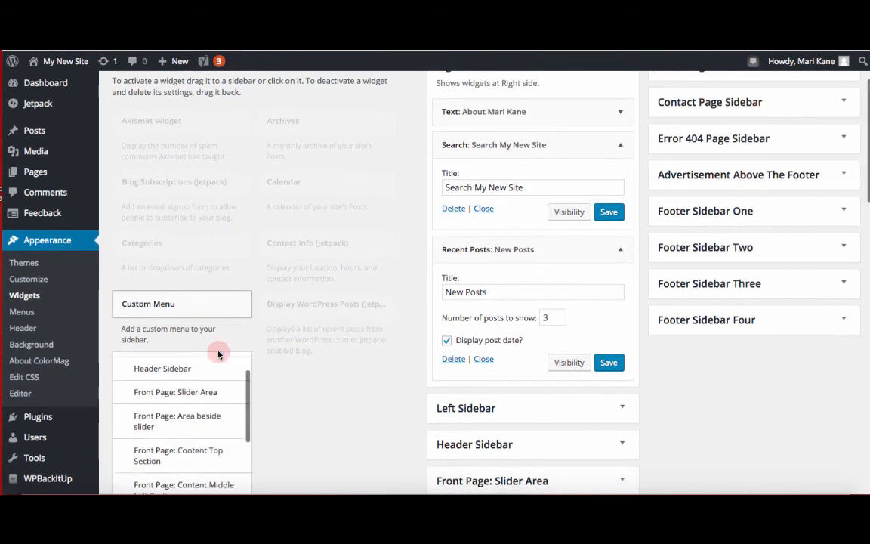
scroll(247, 401, "up", 1)
scroll(268, 412, "down", 2)
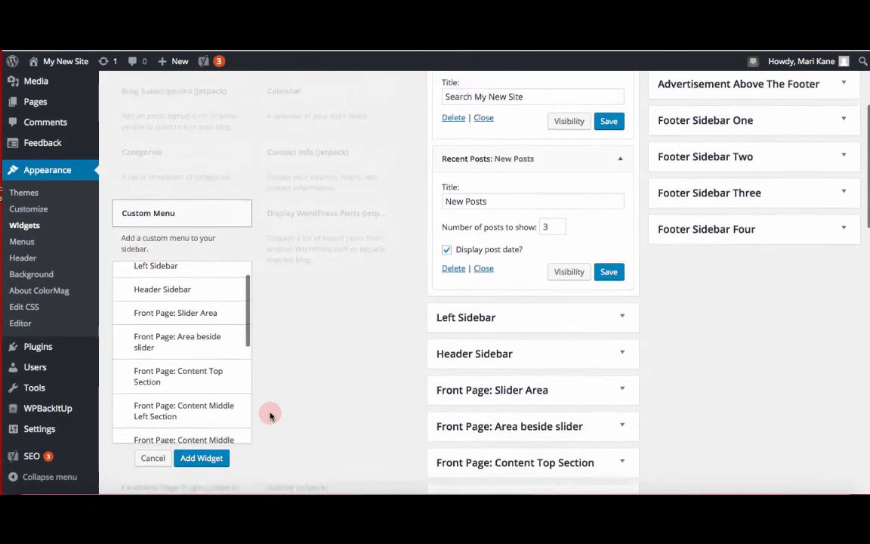
left_click(209, 447)
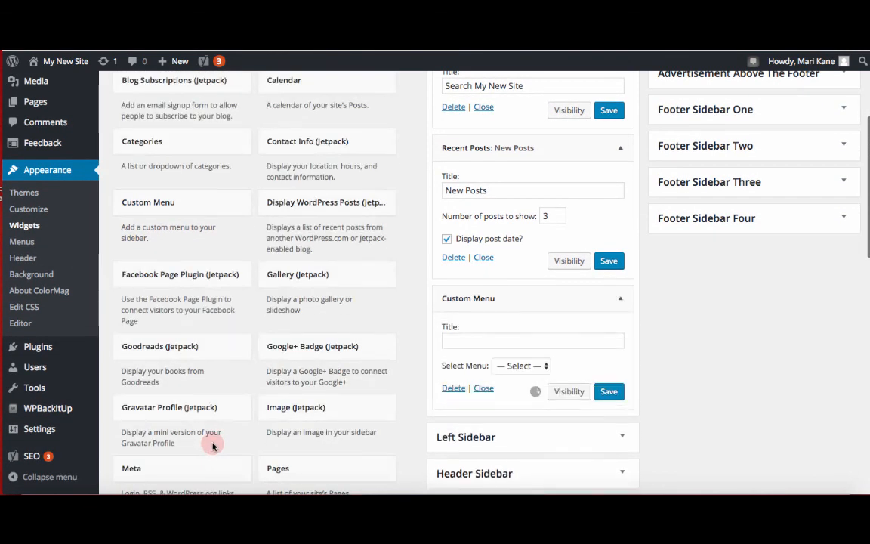
left_click(533, 367)
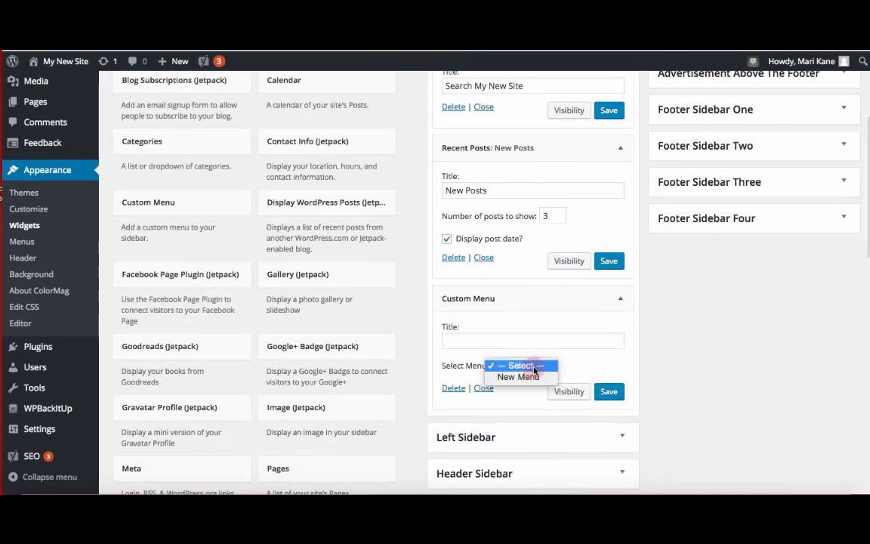
left_click(517, 375)
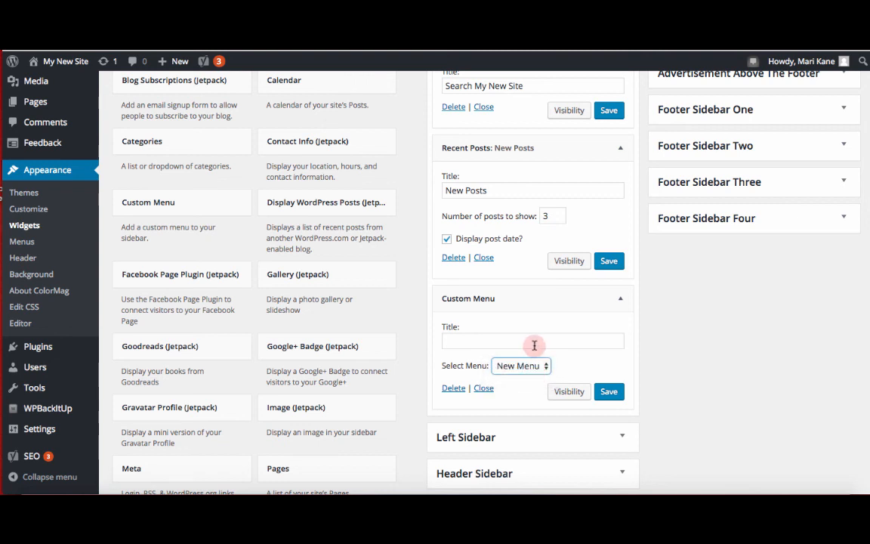
left_click(535, 346)
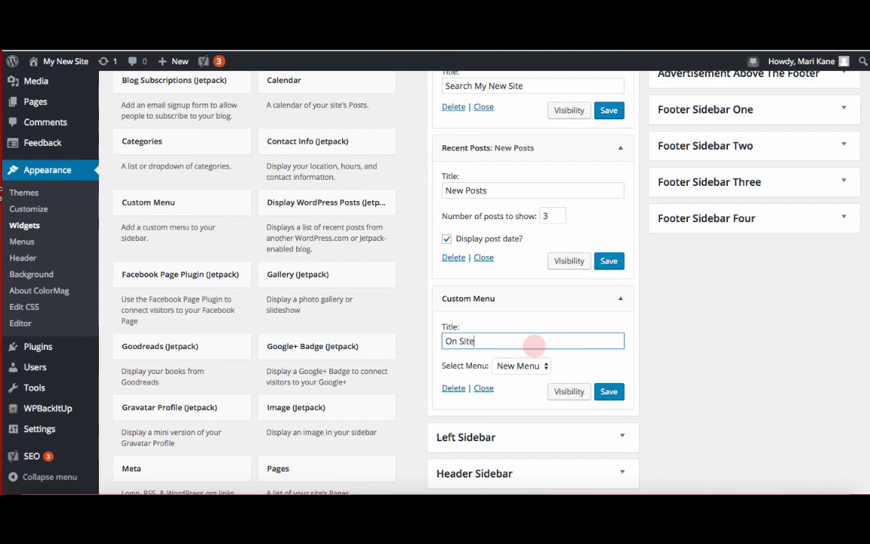
left_click(609, 392)
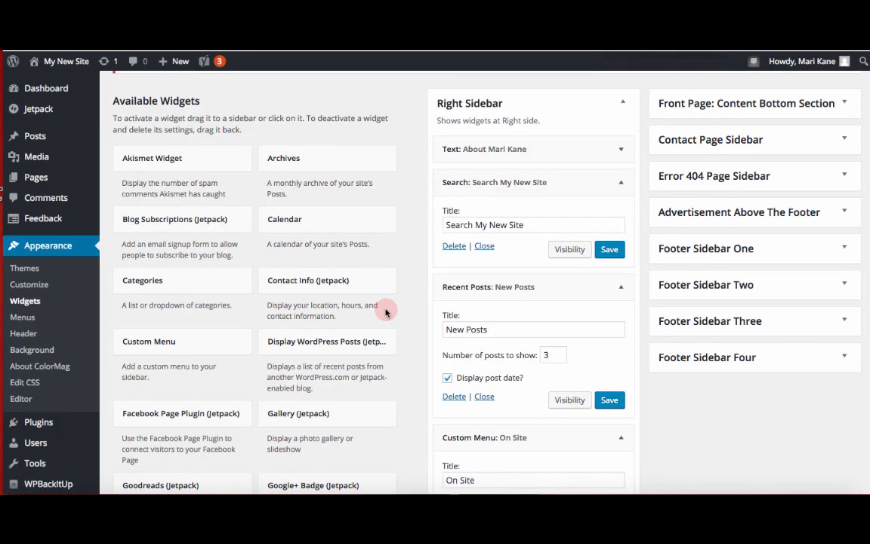
Step: Add a Facebook Page Plugin (Jetpack) widget to the Right Sidebar
scroll(404, 308, "down", 4)
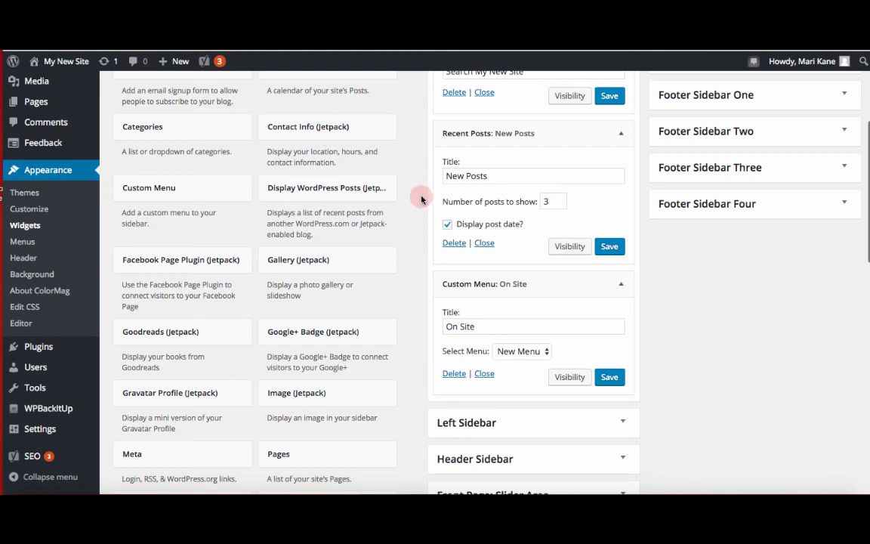
scroll(420, 198, "down", 3)
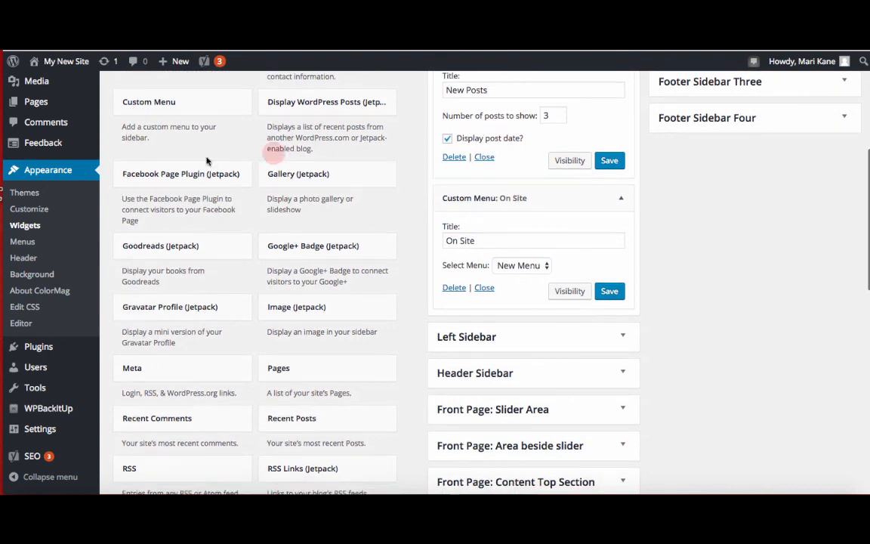
left_click(180, 172)
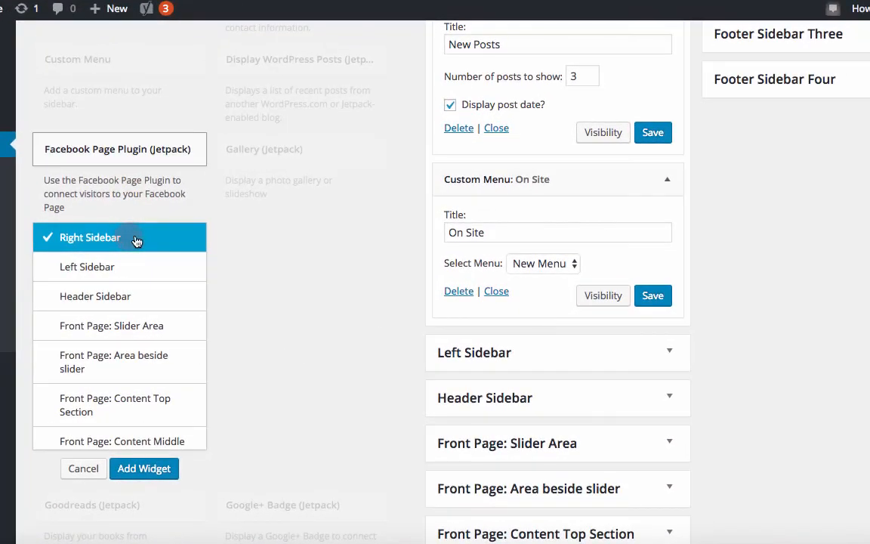
left_click(157, 469)
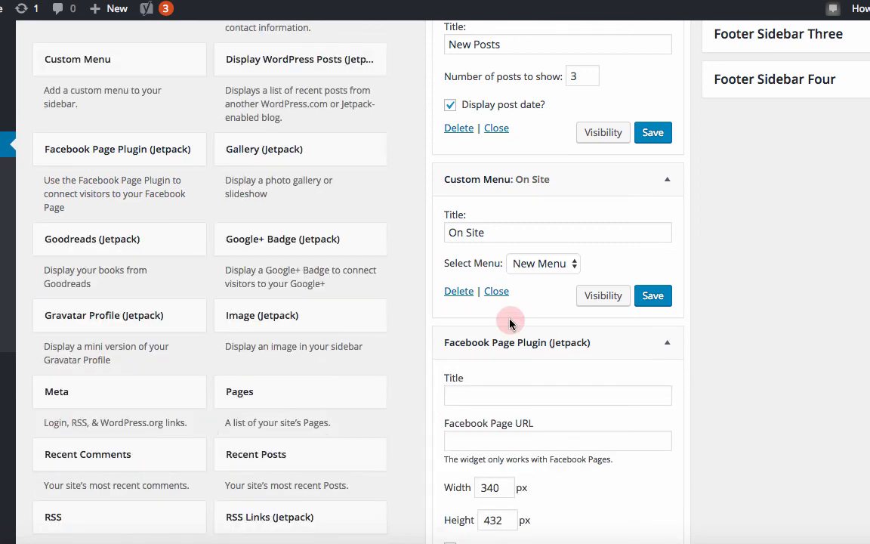
Step: Paste the Facebook page URL, title the widget Facebook, enable Show Stream, and save it
scroll(509, 319, "down", 5)
left_click(527, 248)
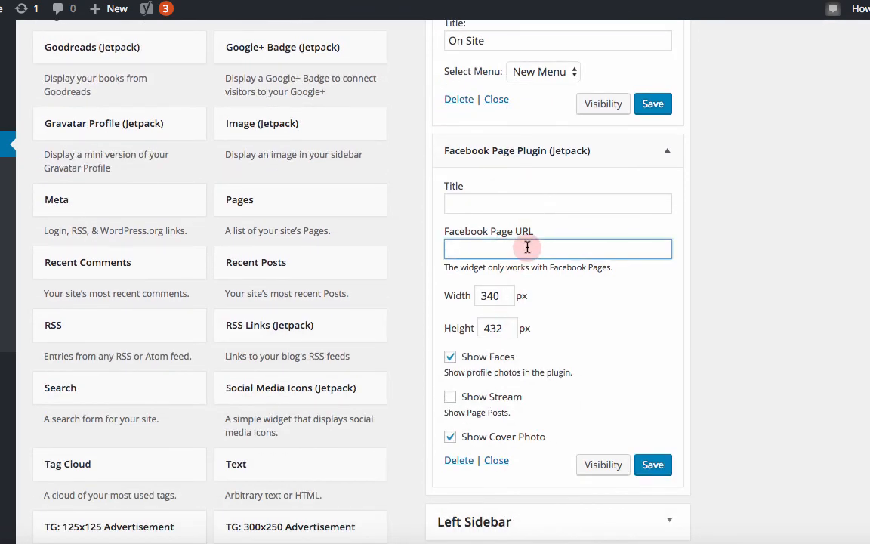
type("https://www.facebook.com/mari.kane.56")
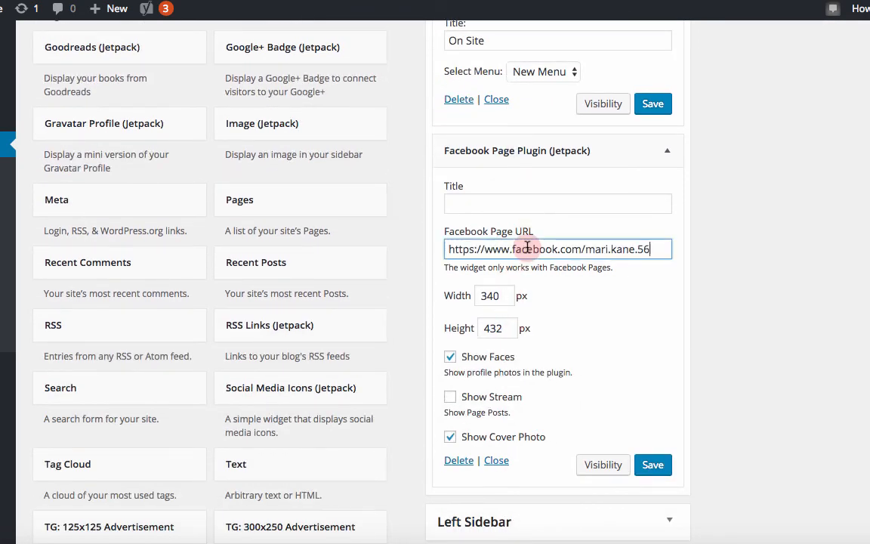
left_click(530, 202)
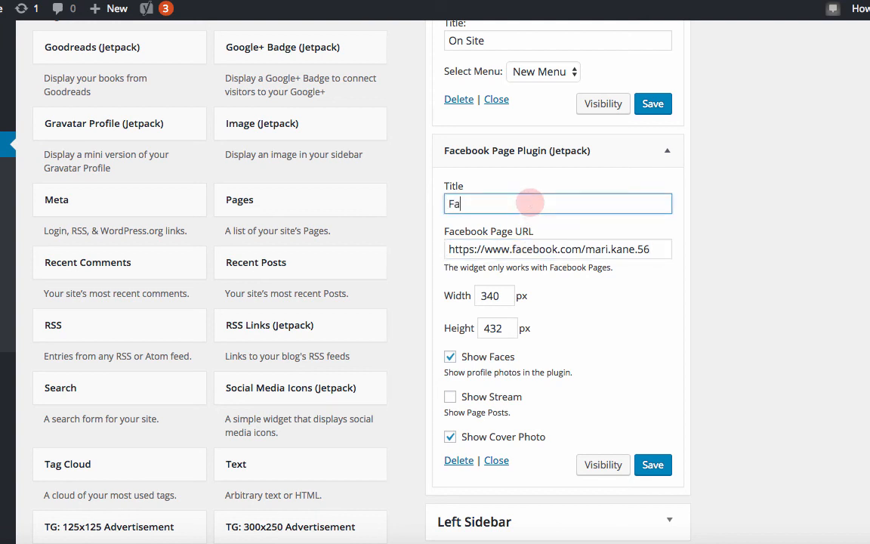
type("Facebook")
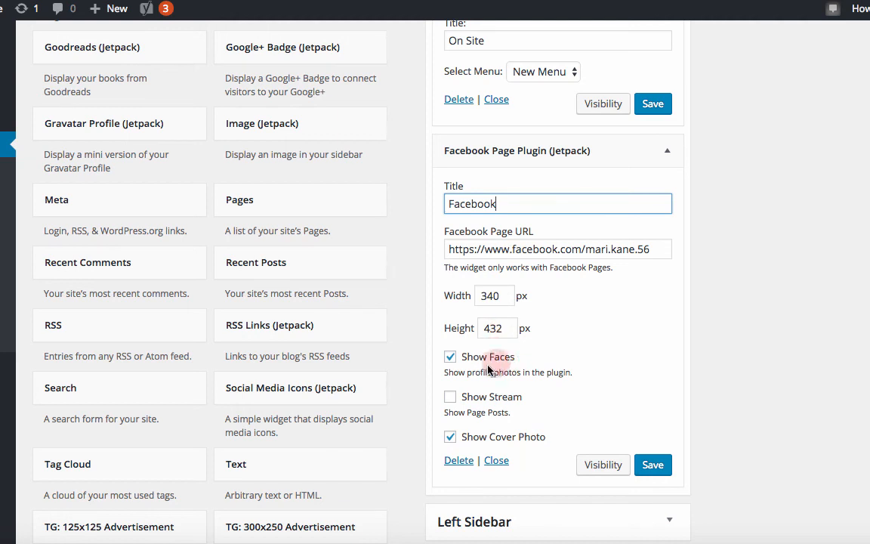
scroll(526, 389, "down", 5)
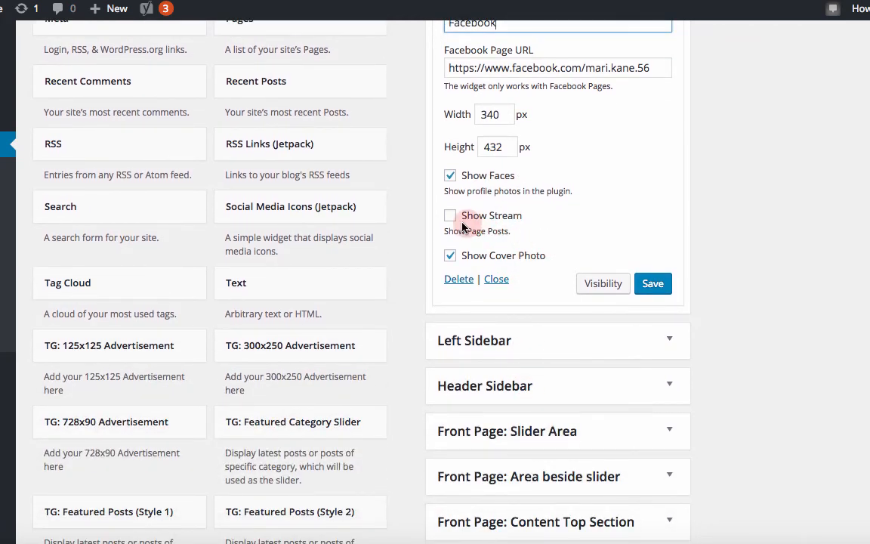
left_click(451, 217)
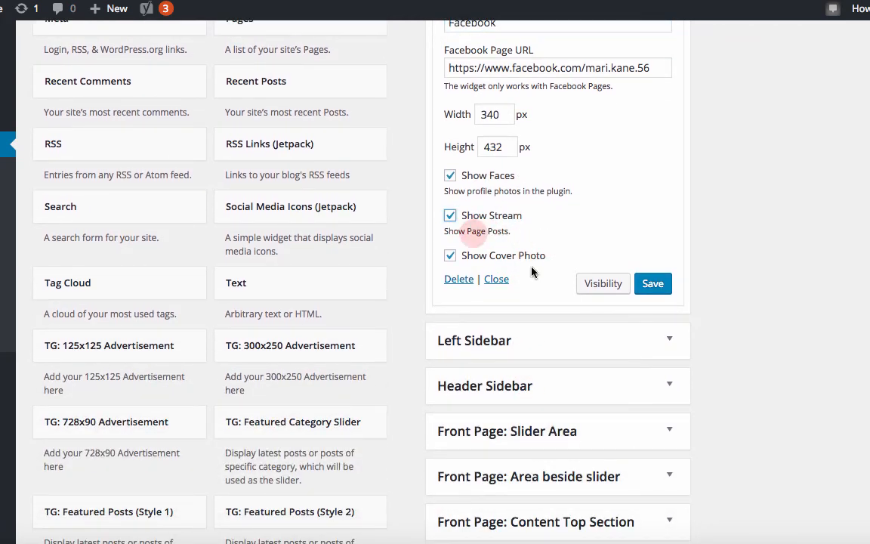
left_click(655, 285)
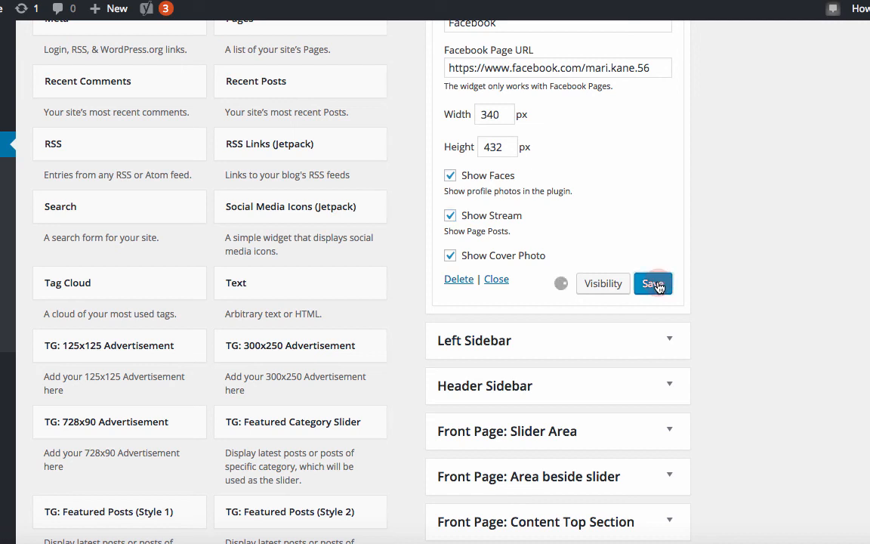
Step: Open the live site's Sample Page and scroll through the new Right Sidebar widgets
left_click(485, 193)
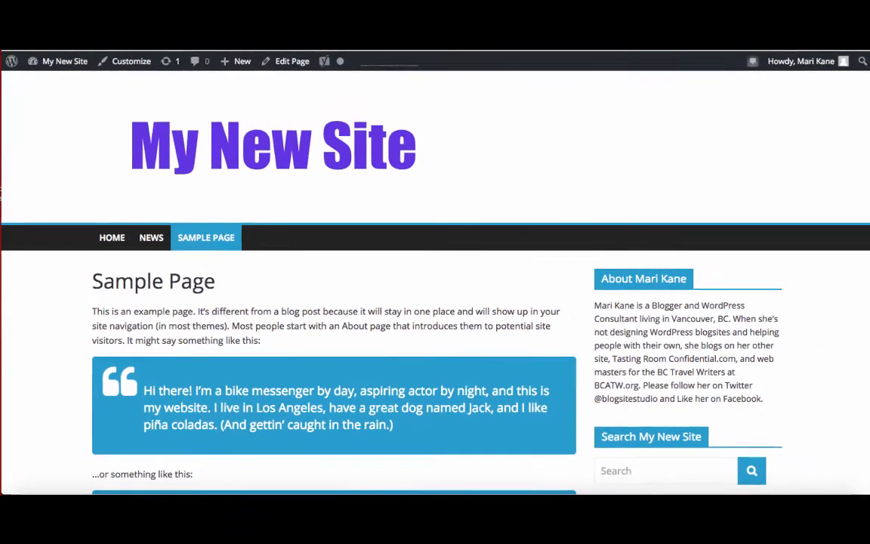
scroll(462, 283, "down", 5)
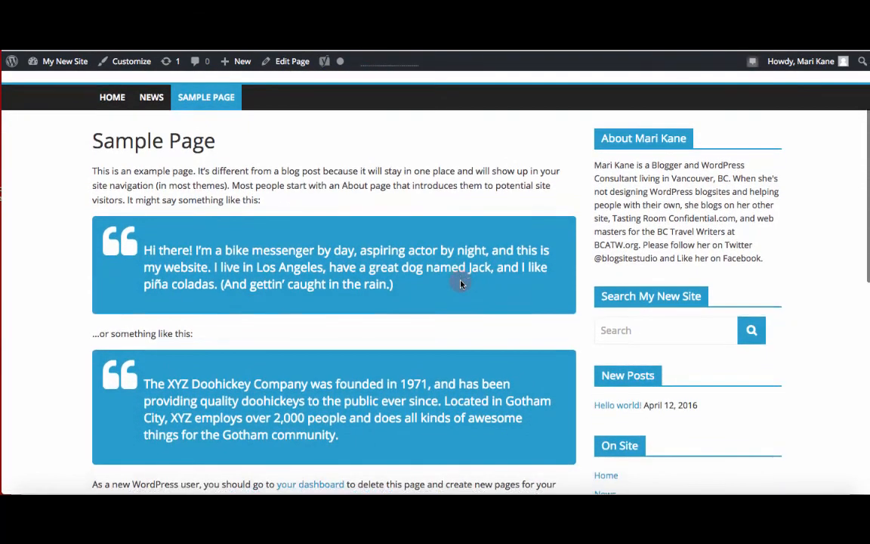
scroll(461, 283, "down", 7)
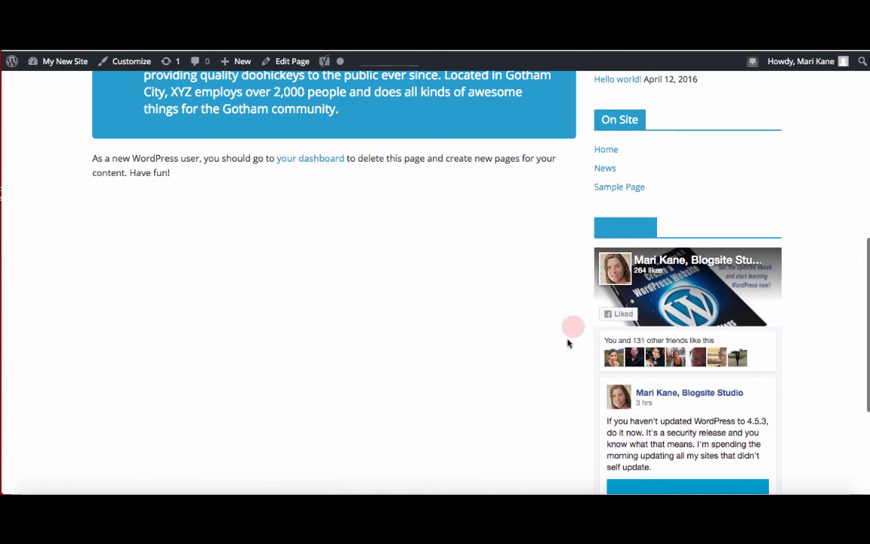
scroll(569, 340, "down", 4)
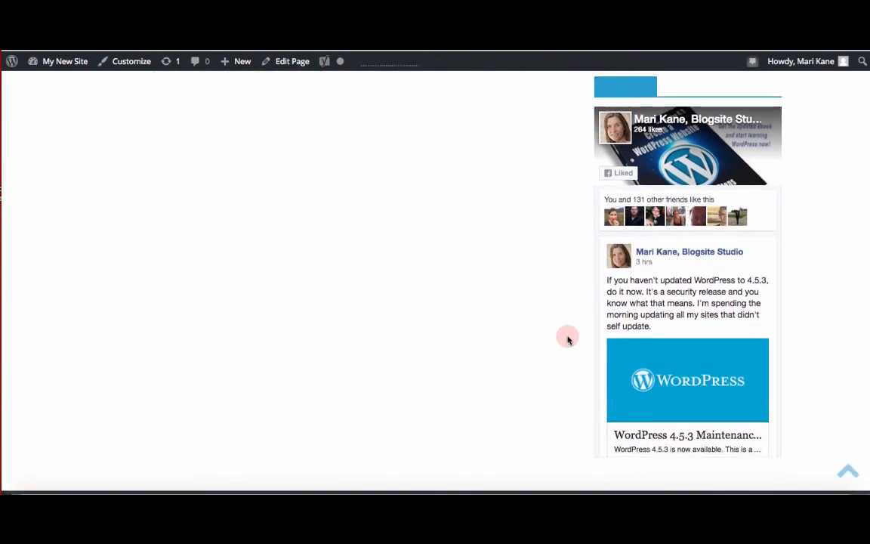
scroll(564, 348, "up", 10)
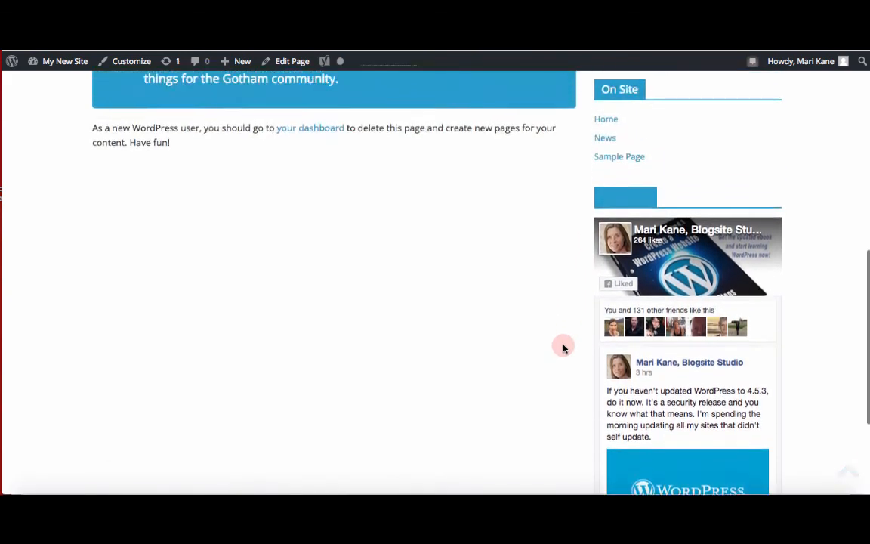